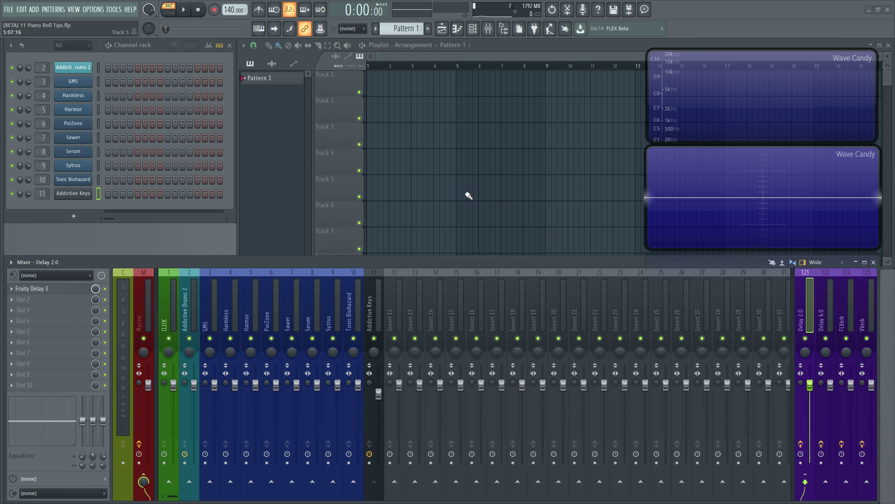
- Open and close the Addictive Keys plugin so mixer insert 11 becomes active
left_click(75, 194)
left_click(584, 152)
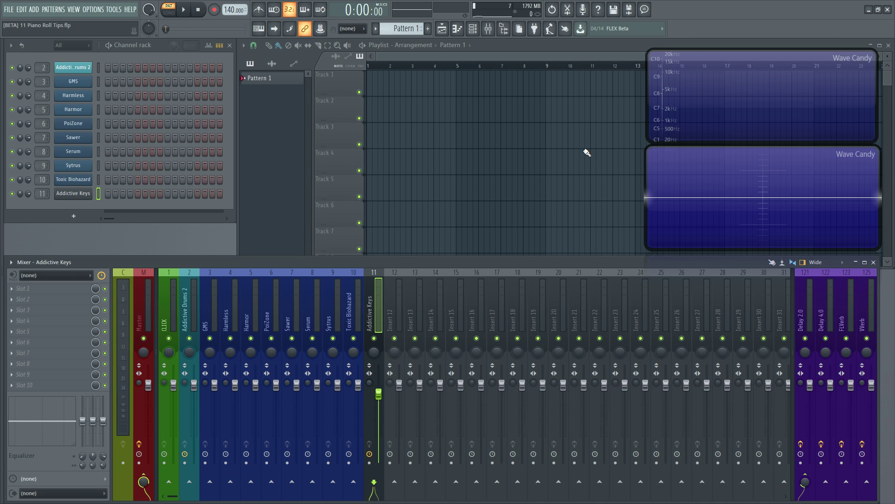
- Open the Addictive Keys piano roll with C# Minor Natural (Aeolian) scale highlighting
right_click(73, 195)
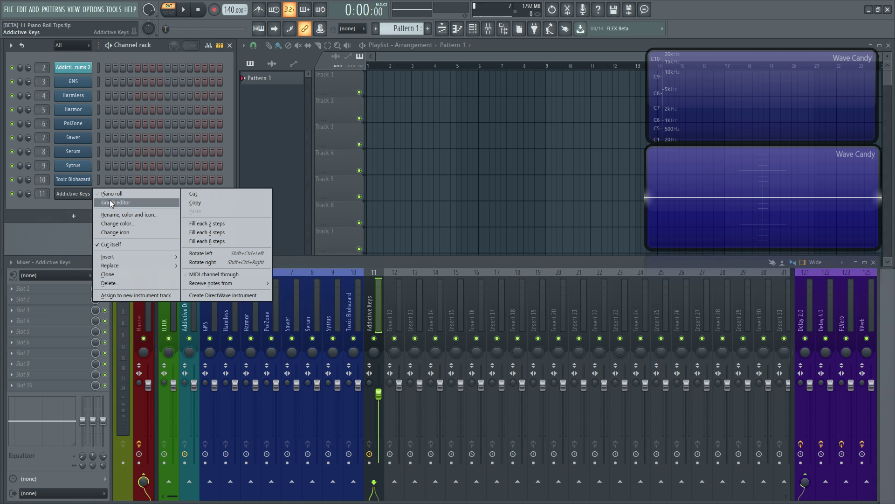
left_click(112, 194)
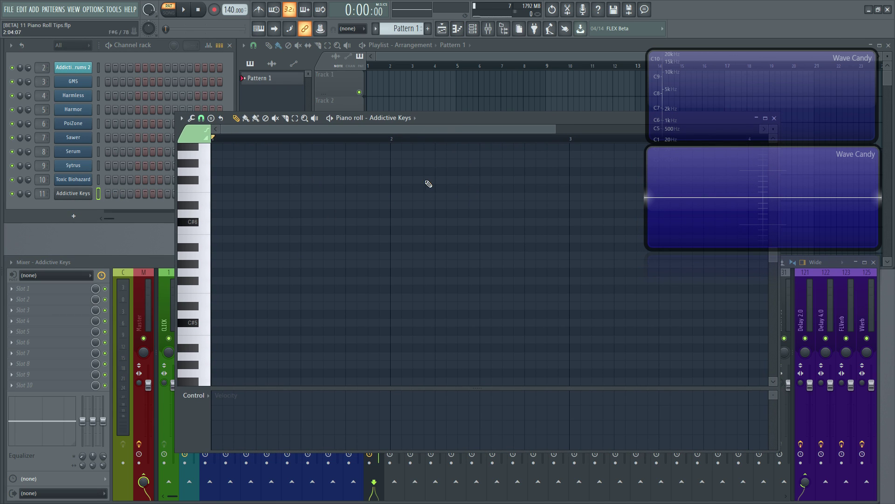
left_click_drag(504, 119, 486, 114)
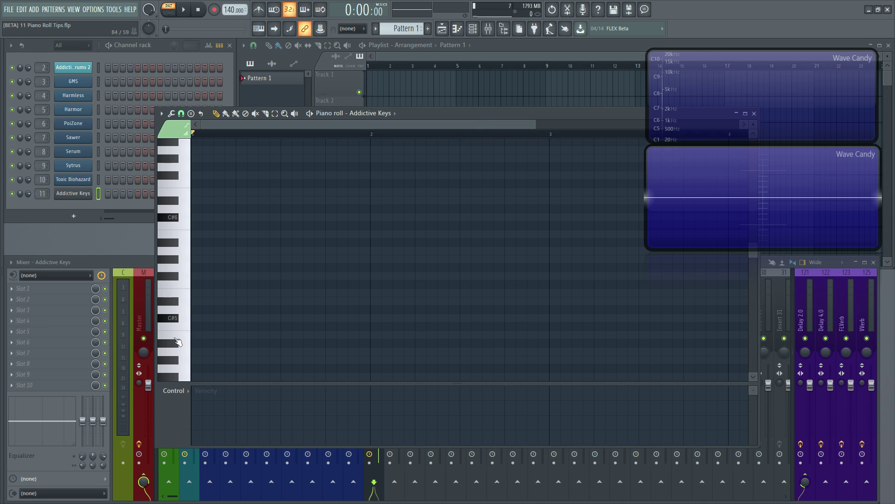
left_click(161, 114)
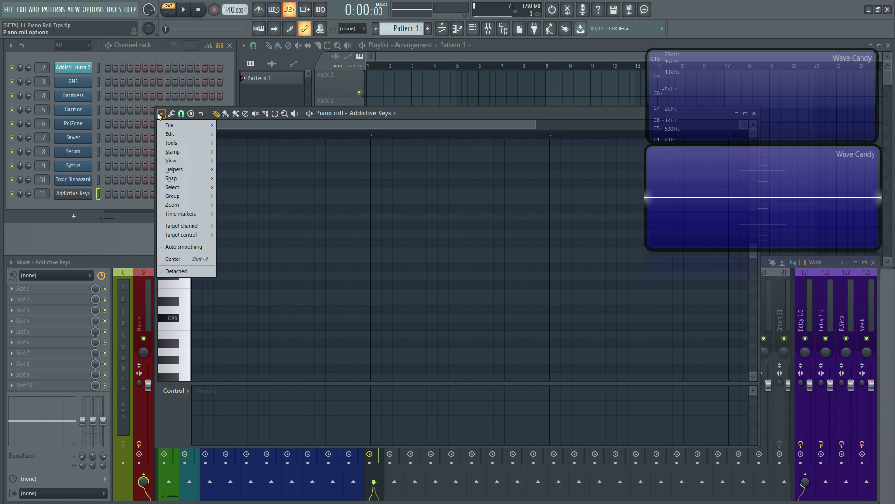
mouse_move(176, 169)
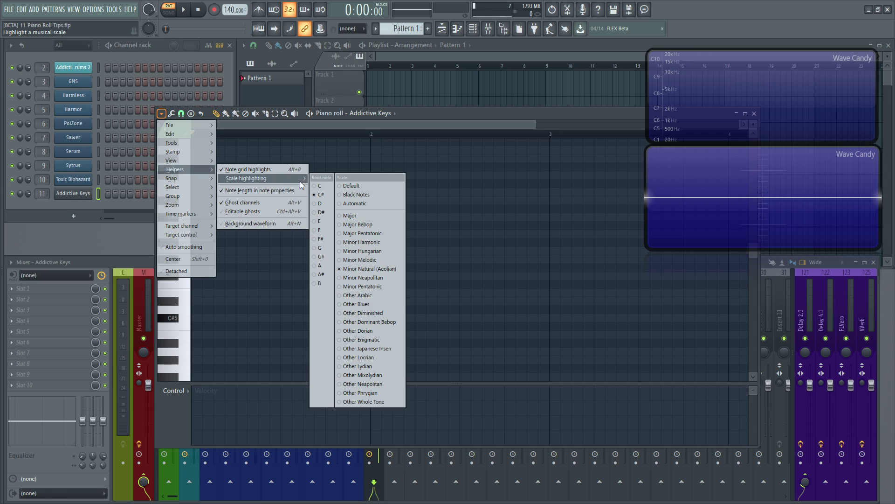
mouse_move(246, 178)
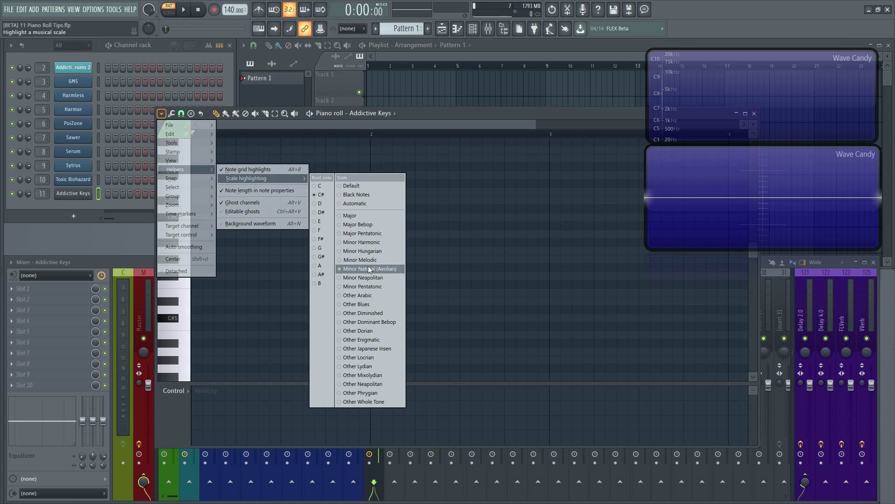
left_click(439, 115)
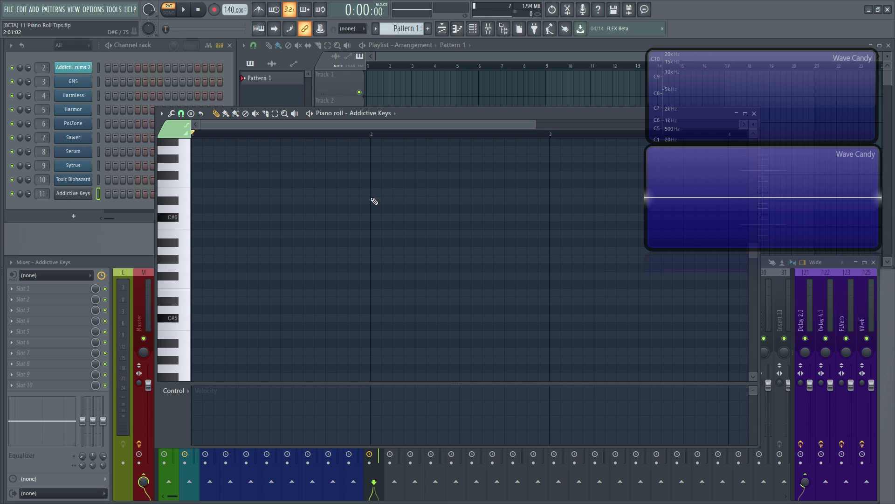
- Draw the melody C#5, E5, B5, A5, D#6, C#6, A5, B5, then play it back
left_click_drag(429, 113, 413, 109)
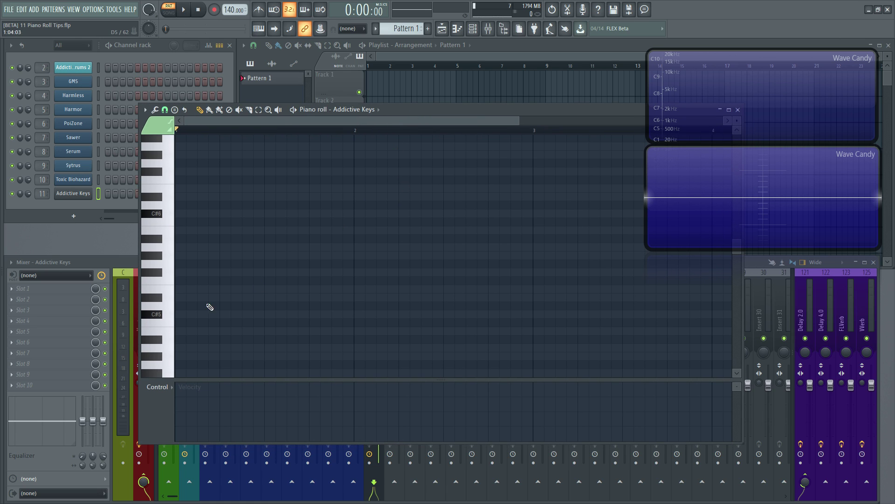
left_click(182, 315)
left_click(205, 289)
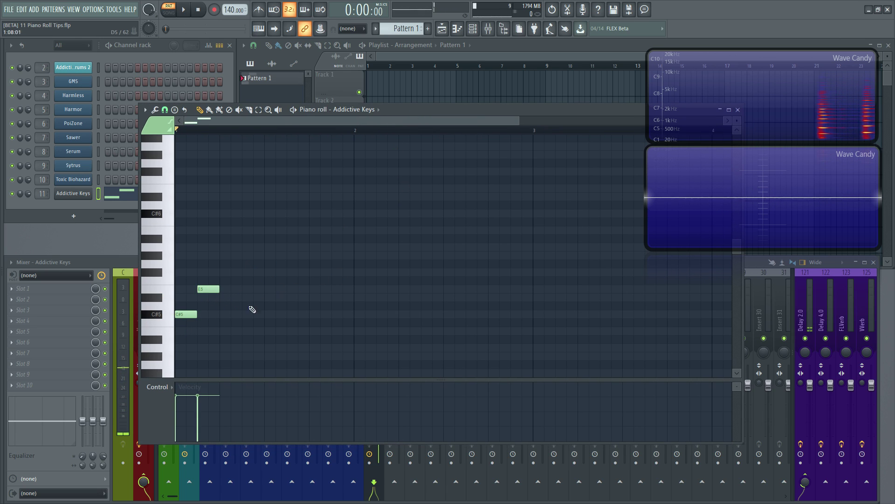
left_click(226, 231)
left_click(245, 248)
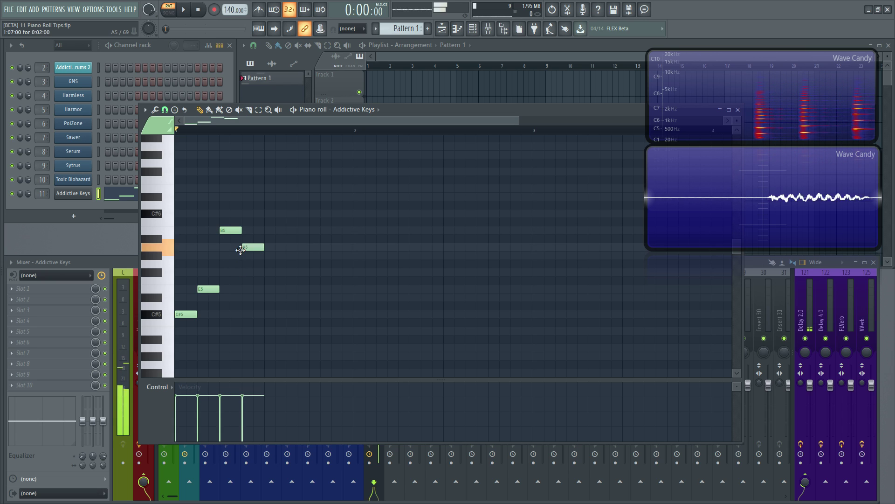
left_click(268, 197)
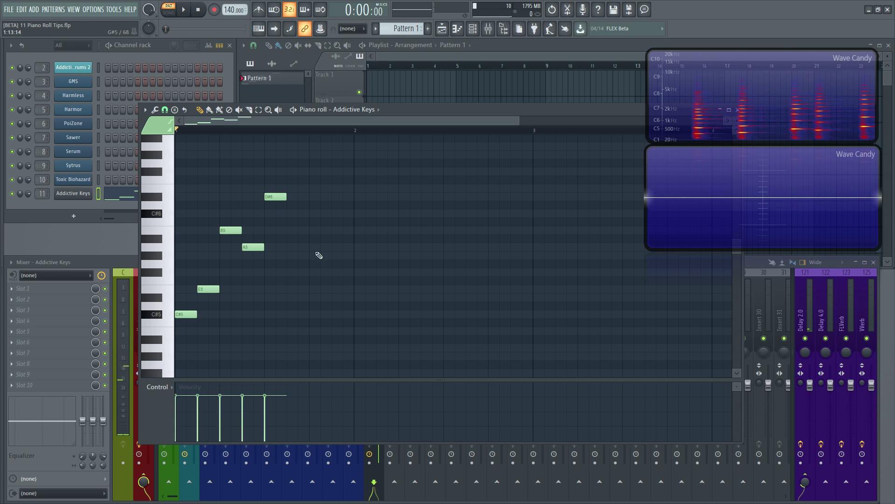
left_click(291, 213)
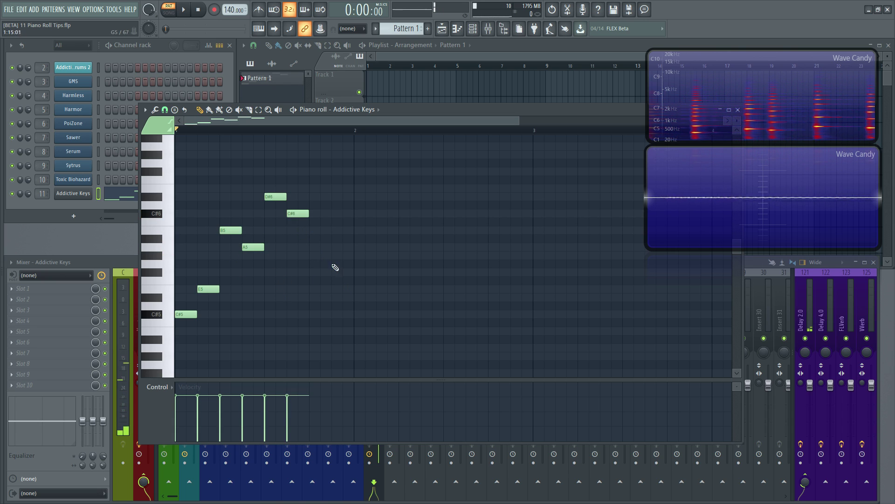
left_click(325, 247)
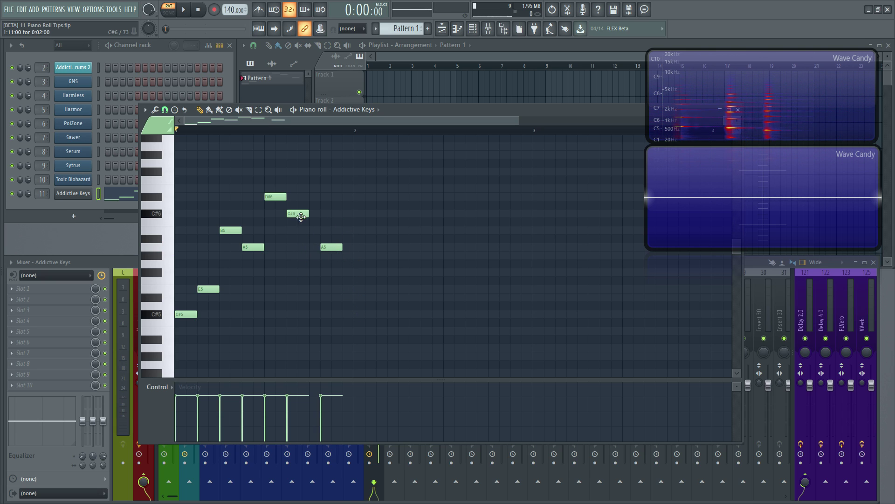
left_click_drag(328, 247, 318, 247)
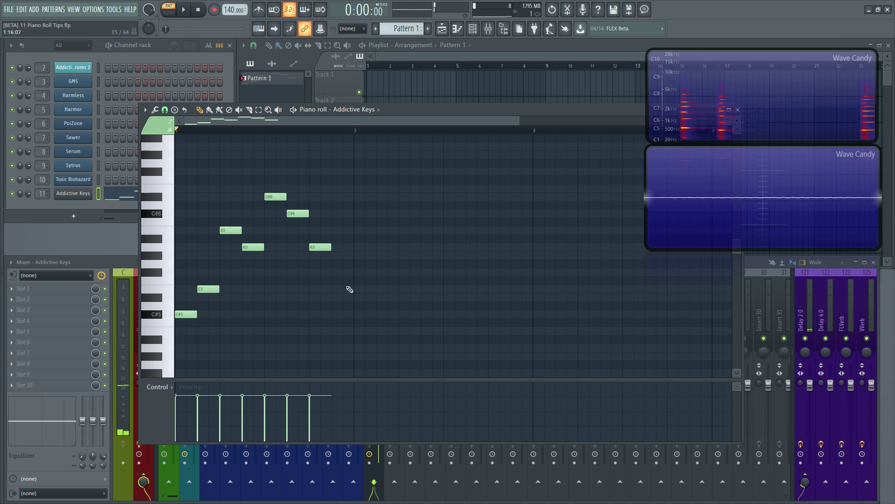
left_click(337, 231)
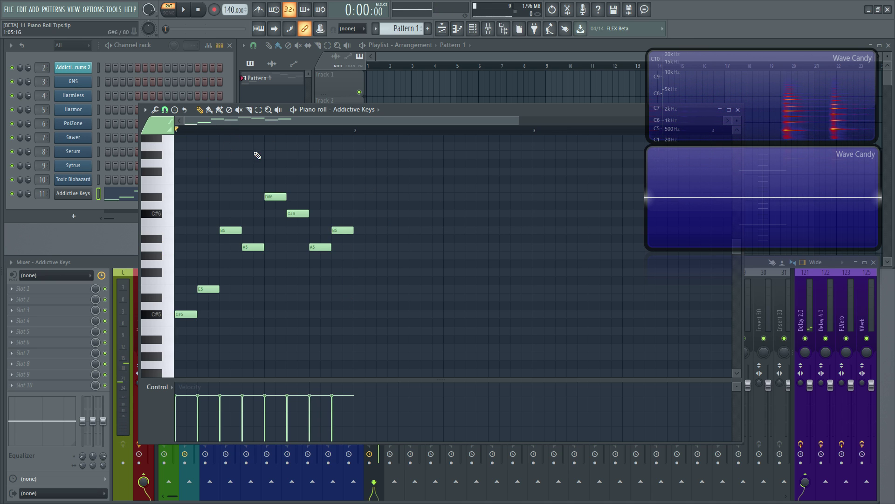
key("space")
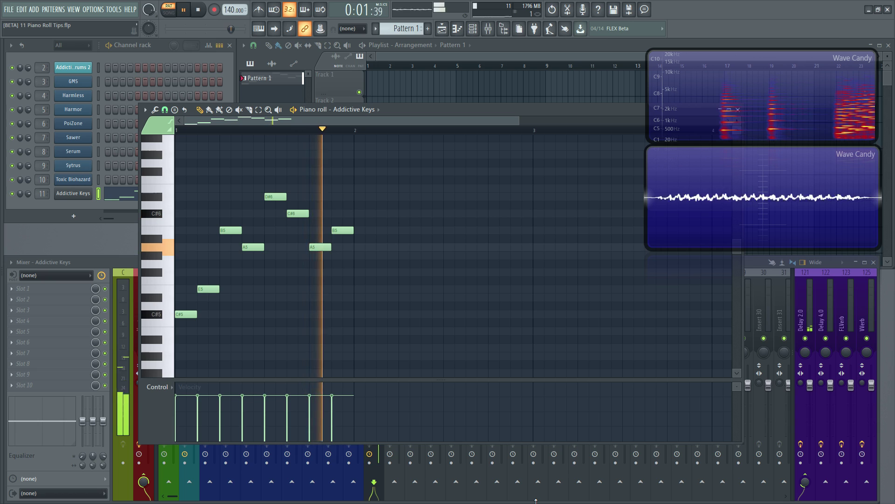
key("space")
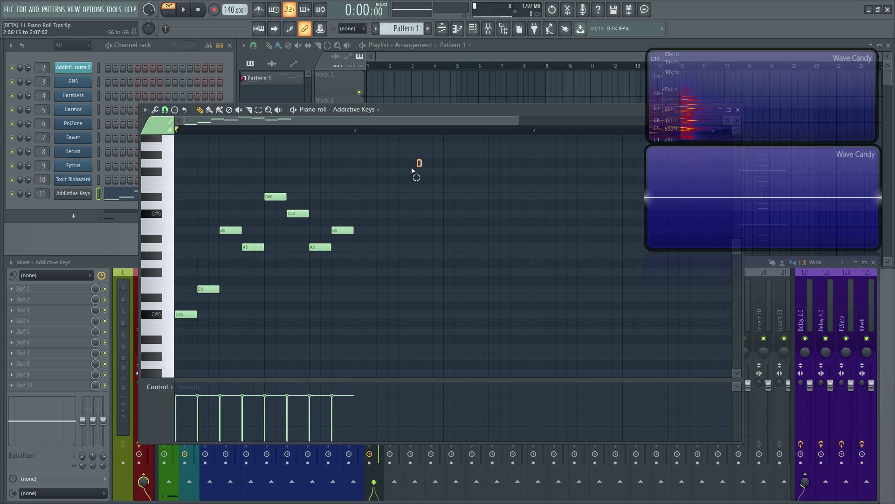
left_click_drag(412, 170, 177, 374)
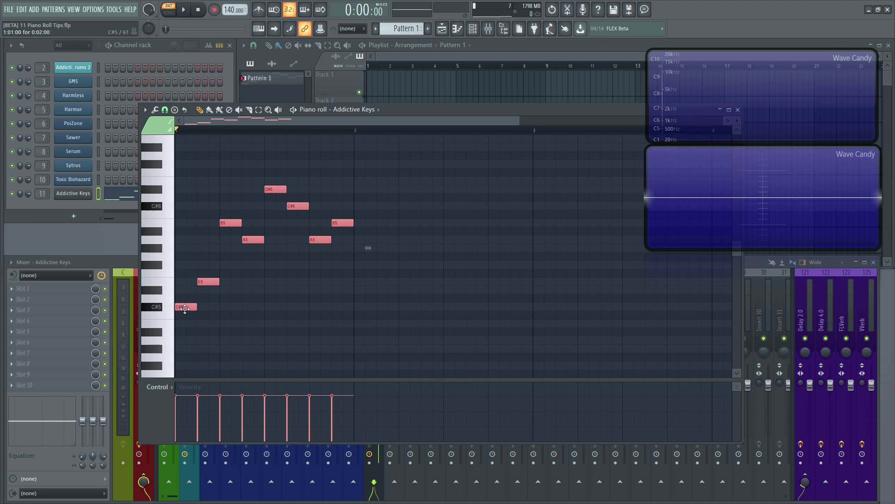
mouse_move(185, 309)
left_mouse_down()
mouse_move(367, 309)
mouse_move(411, 264)
mouse_move(391, 336)
mouse_move(364, 320)
left_mouse_up()
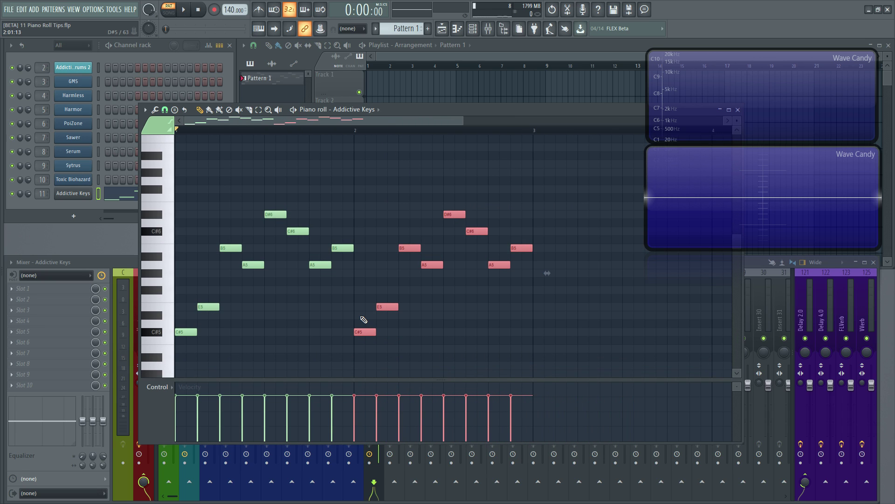
key("Delete")
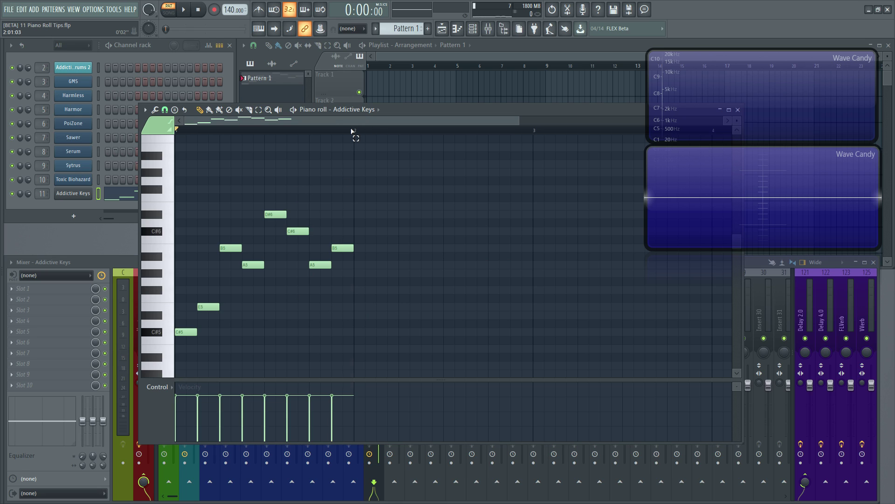
left_click_drag(352, 131, 159, 139)
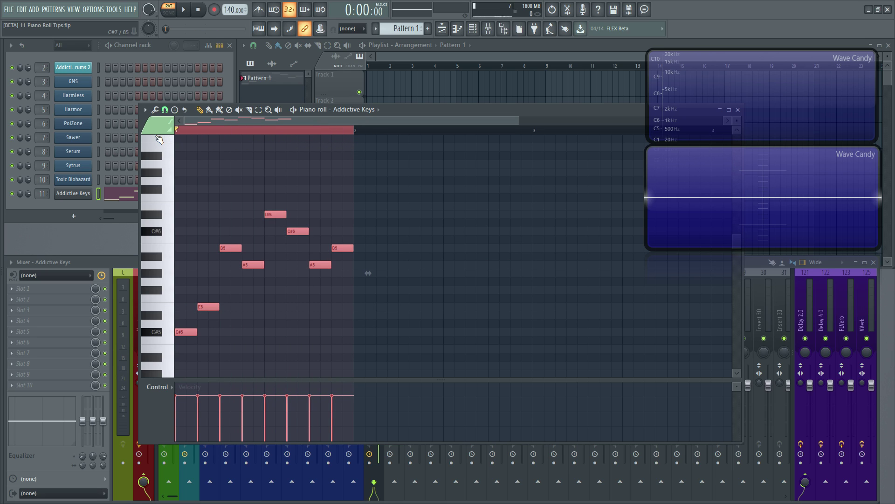
key("ctrl+b")
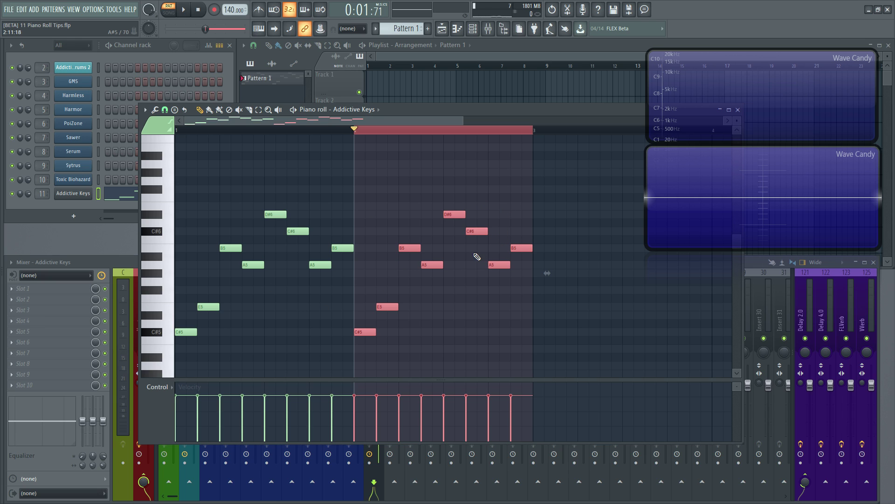
scroll(478, 259, "down", 3)
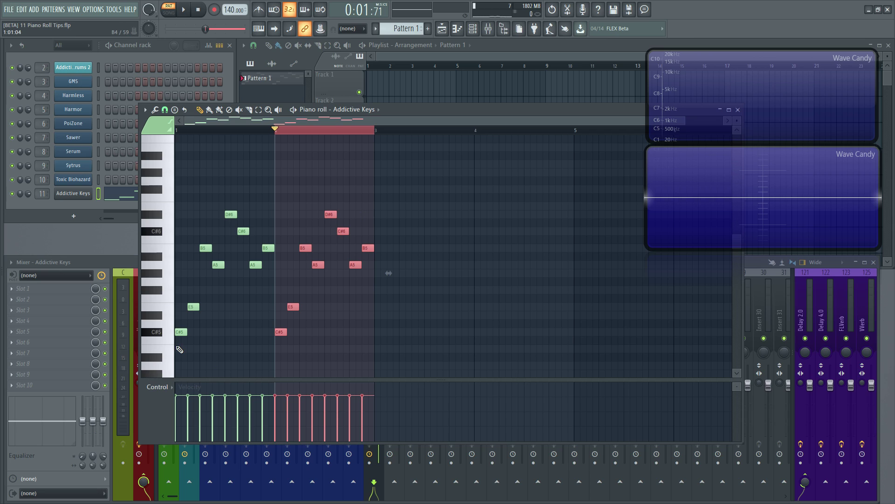
key("Delete")
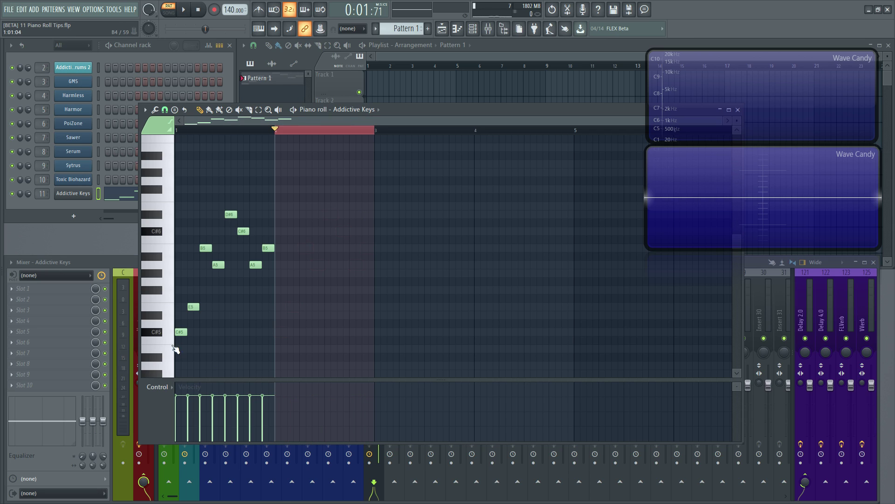
left_click(299, 130)
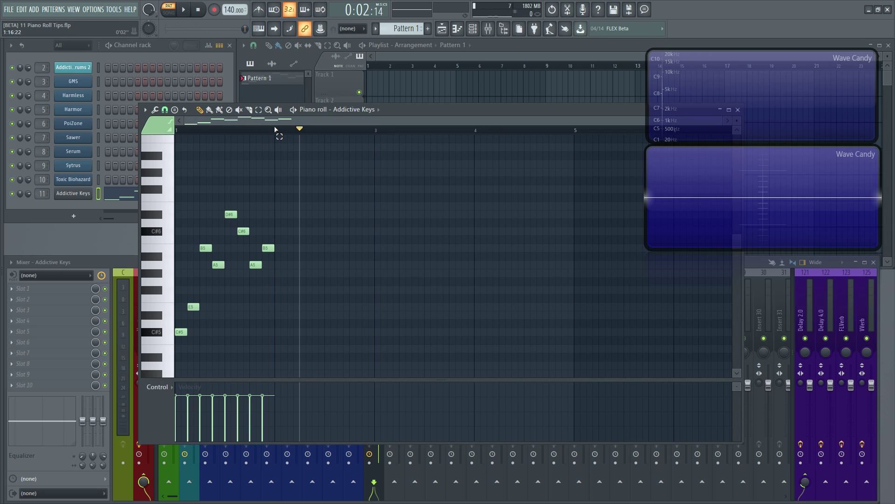
left_click_drag(278, 131, 175, 131)
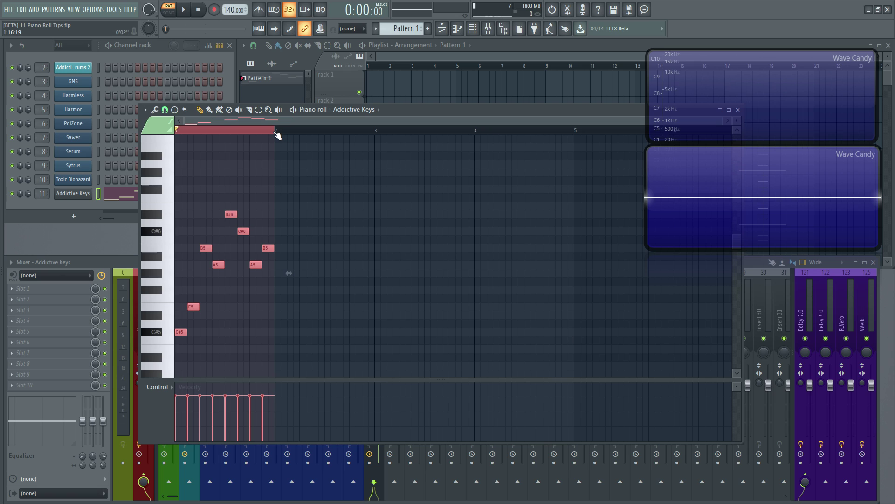
left_click(264, 132)
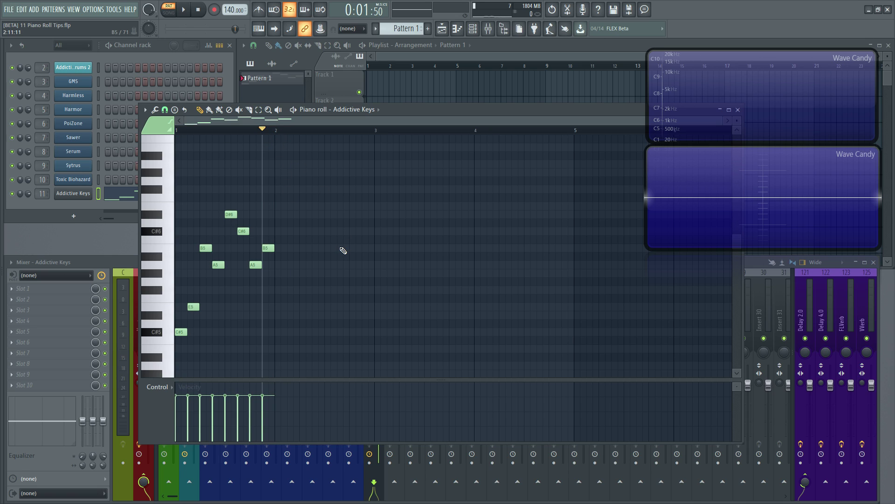
scroll(365, 136, "up", 3)
scroll(365, 135, "down", 2)
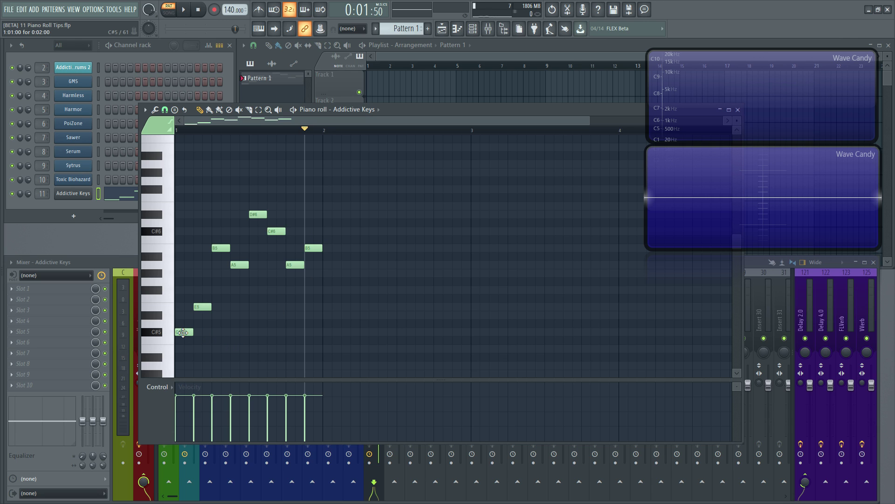
key("space")
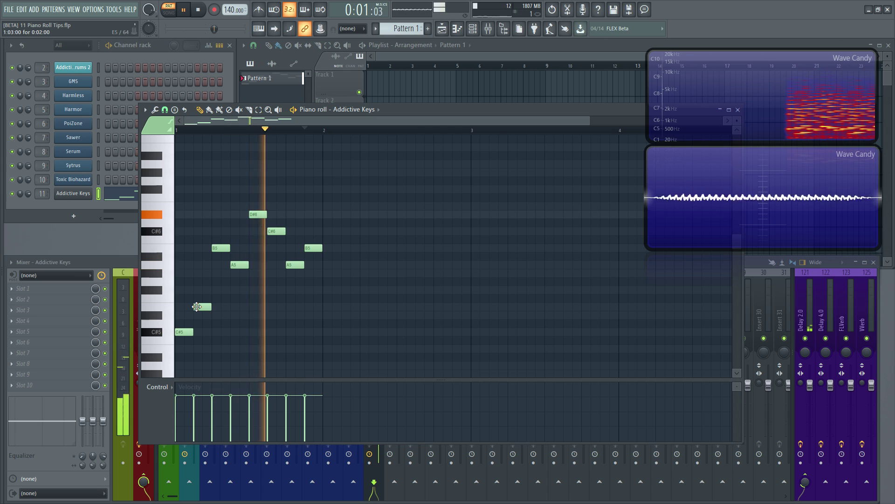
key("space")
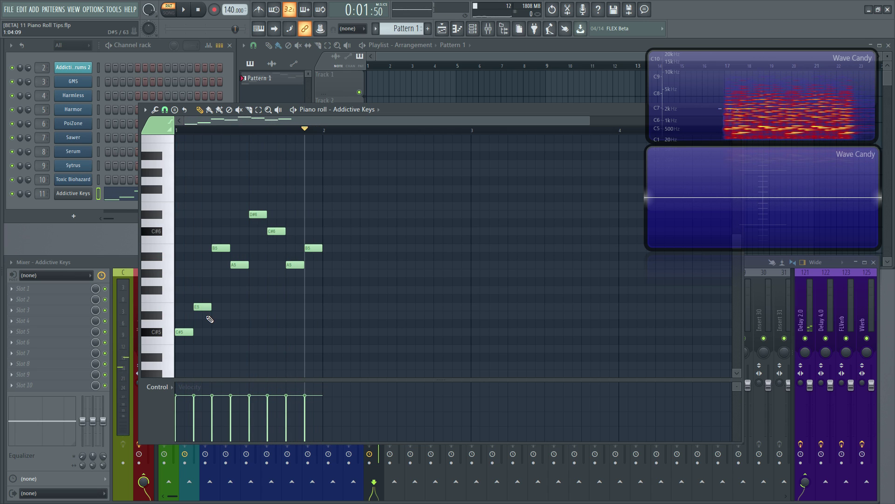
key("ctrl+a")
left_click_drag(186, 332, 162, 223)
key("space")
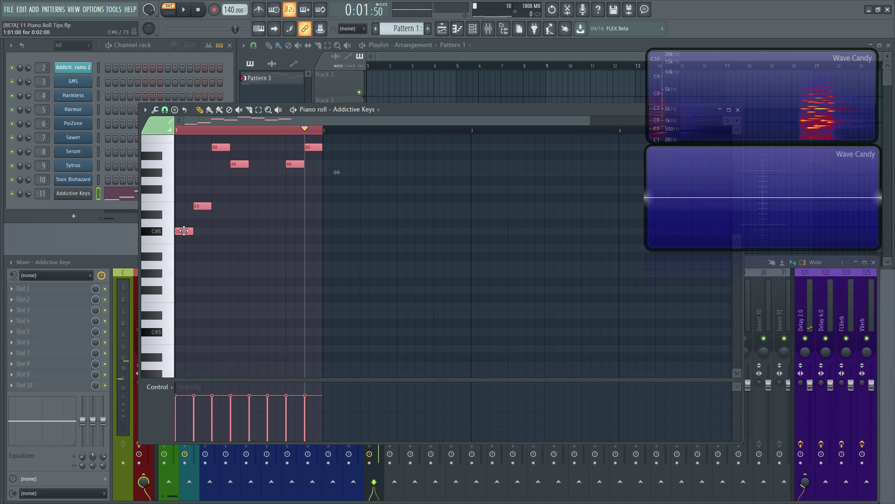
left_click_drag(163, 240, 163, 340)
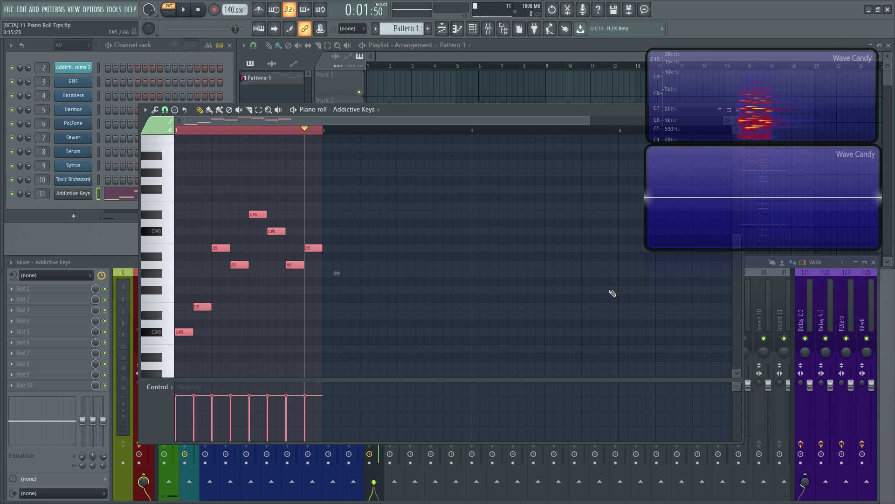
- Transpose the whole melody up an octave and back down, then play it
left_click_drag(407, 173, 145, 304)
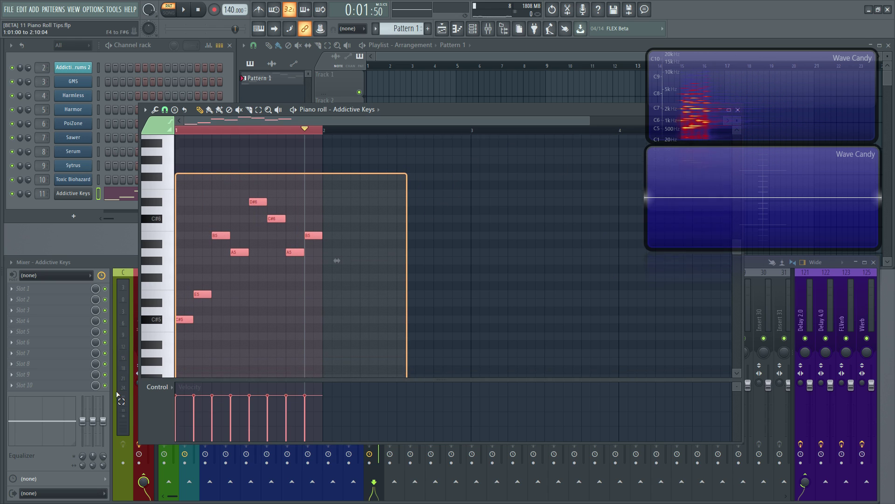
scroll(401, 206, "up", 1)
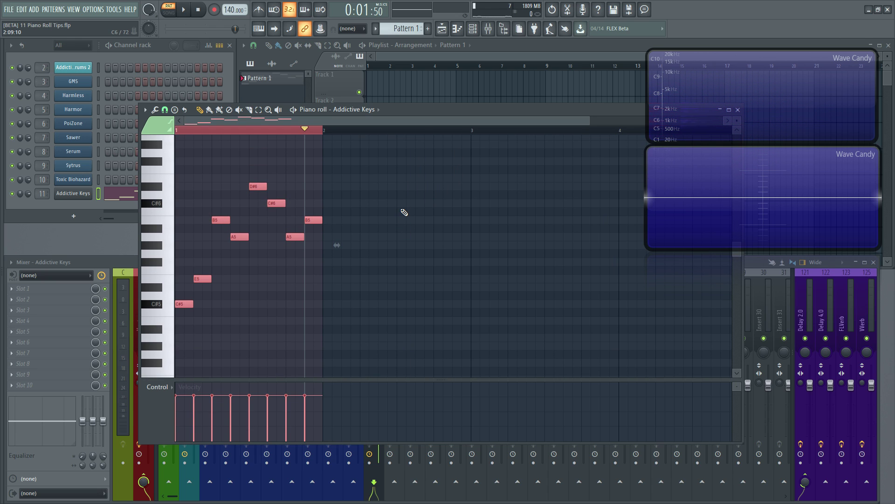
key("ctrl+Up")
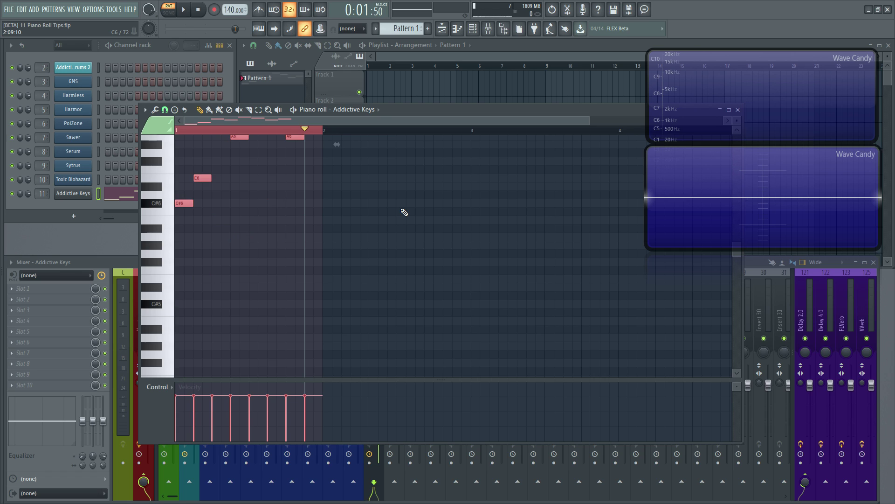
scroll(404, 212, "up", 4)
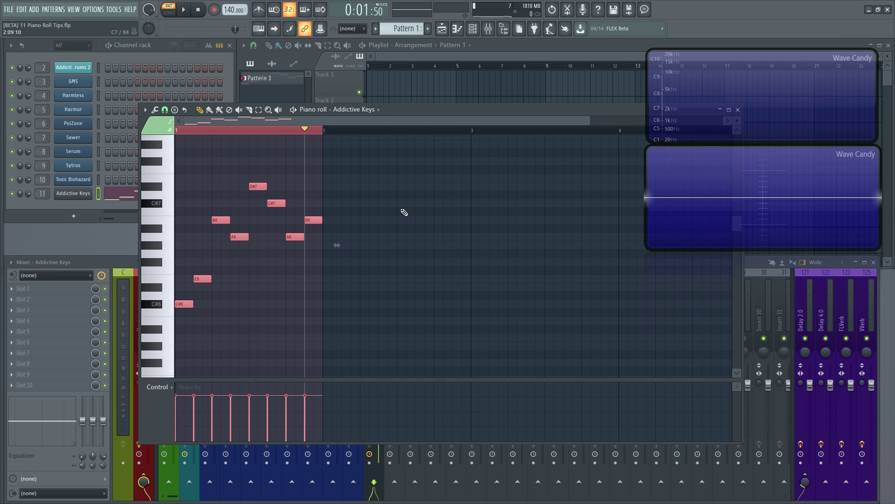
key("ctrl+Down")
scroll(402, 214, "down", 2)
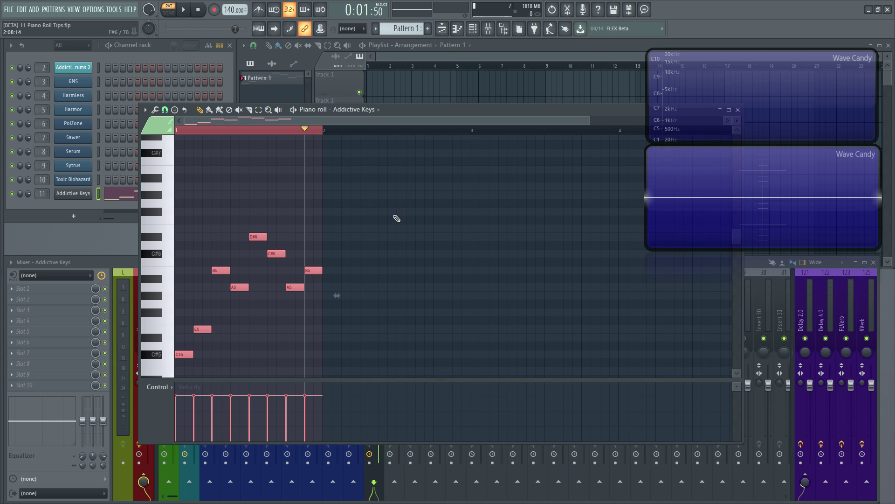
key("ctrl+d")
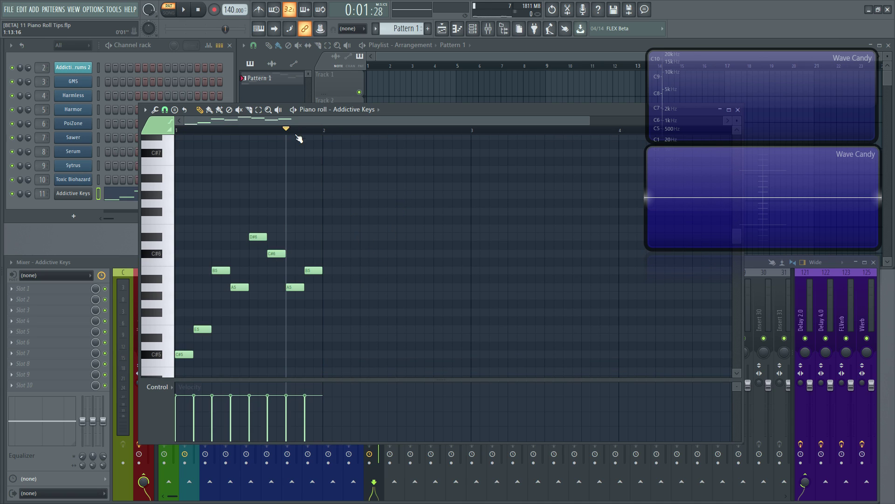
key("space")
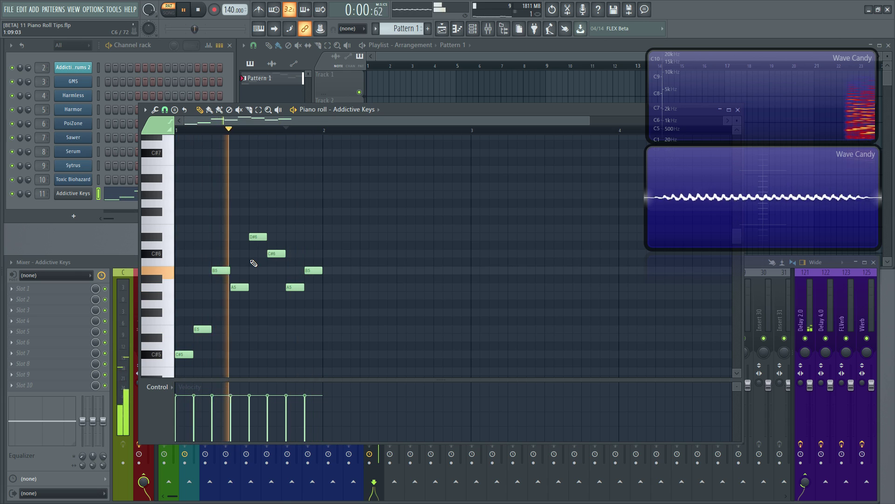
key("ctrl+space")
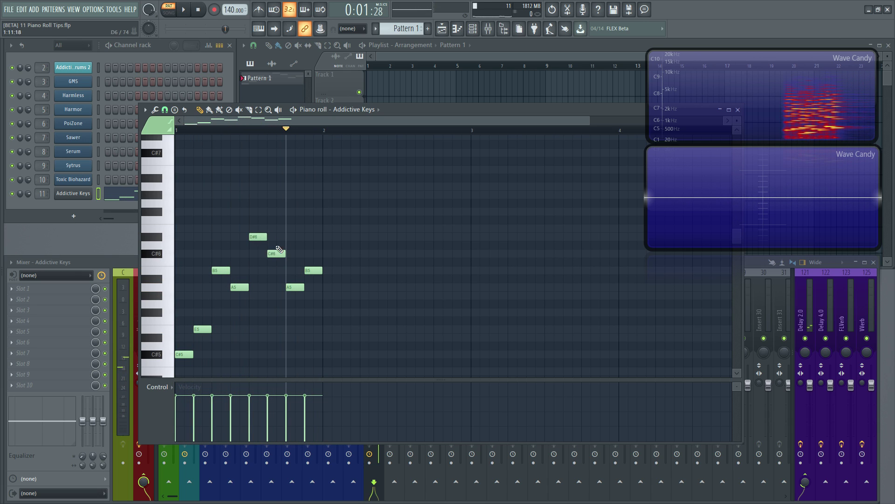
- Drop the D#6 and C#6 notes an octave and play the revised melody
left_click_drag(292, 216, 241, 271)
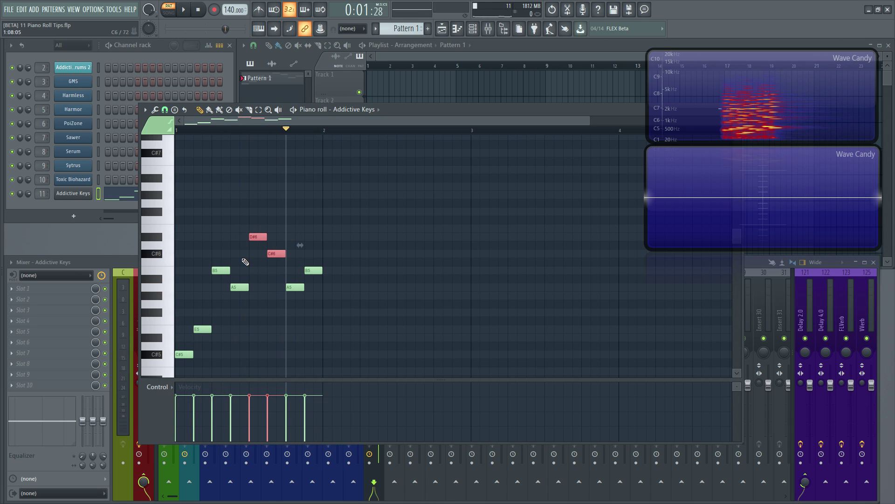
key("ctrl+Down")
scroll(229, 252, "up", 3)
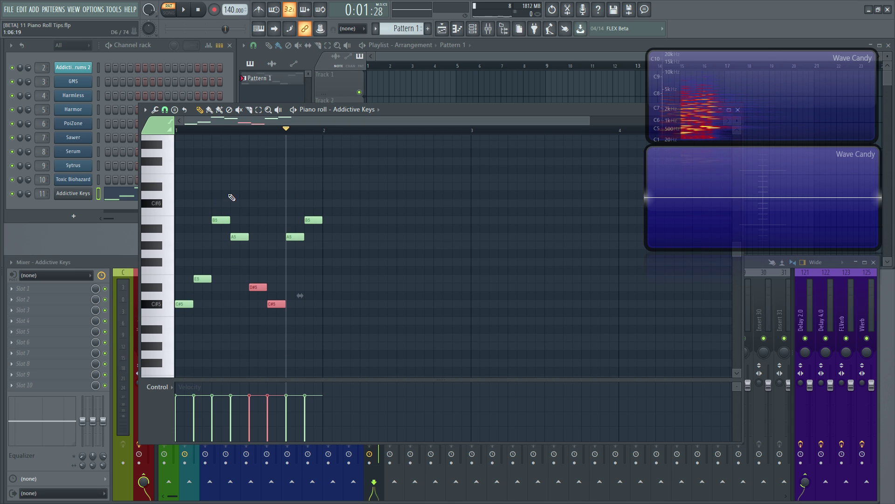
key("space")
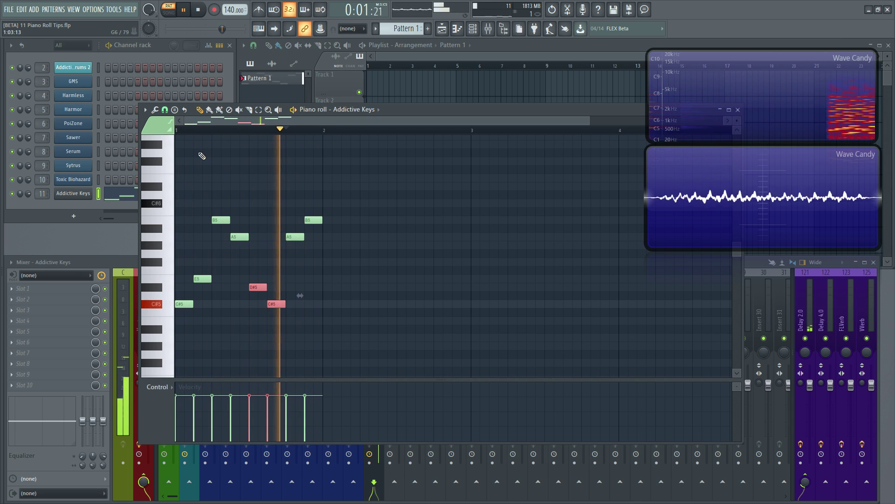
key("space")
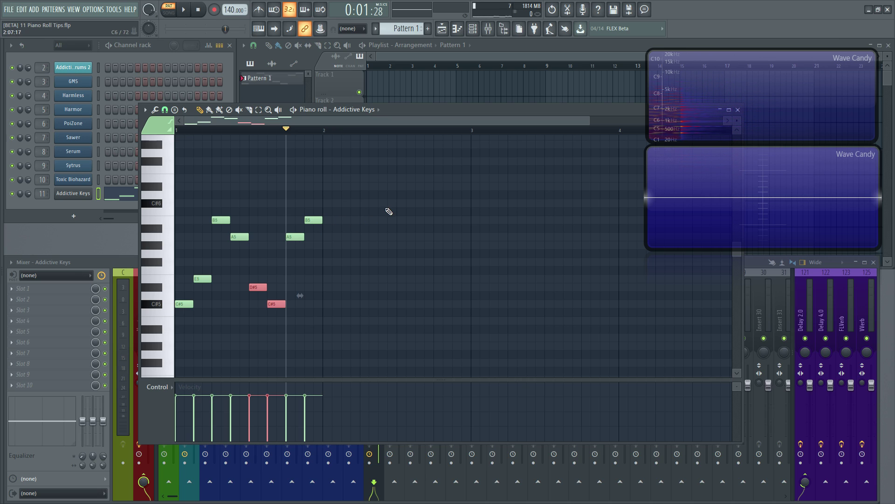
left_click_drag(399, 174, 174, 325)
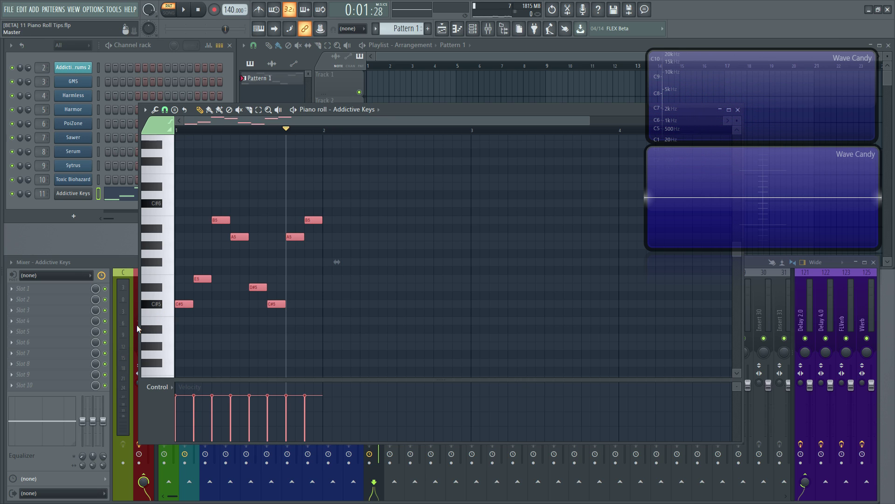
key("Up")
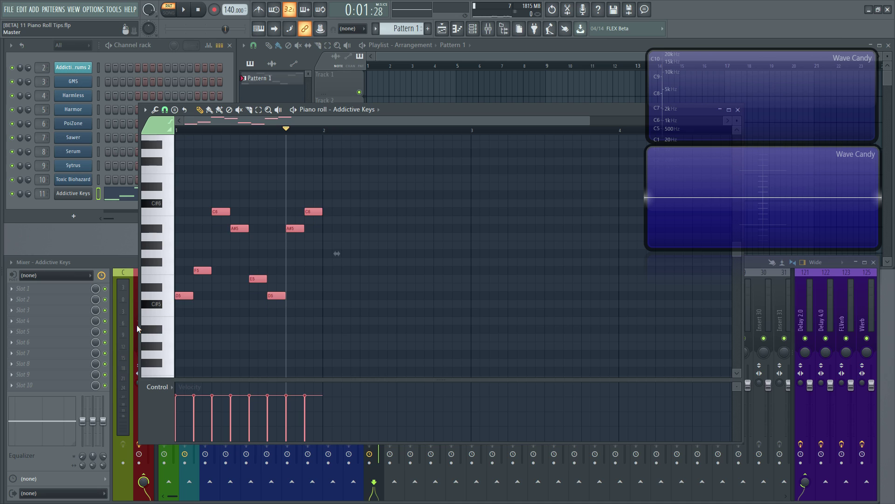
key("Down")
key("Down")
key("Up")
key("Up")
key("Up")
key("Up")
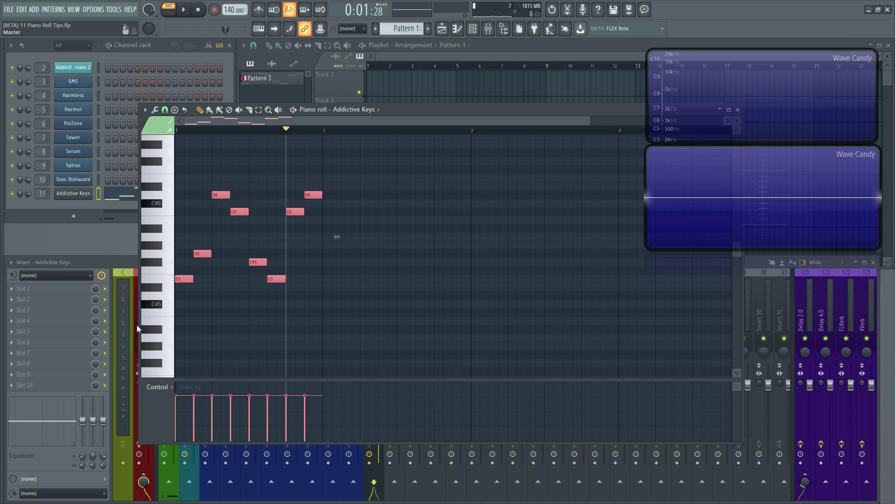
key("Down")
key("Down")
key("Up")
key("Down")
key("Down")
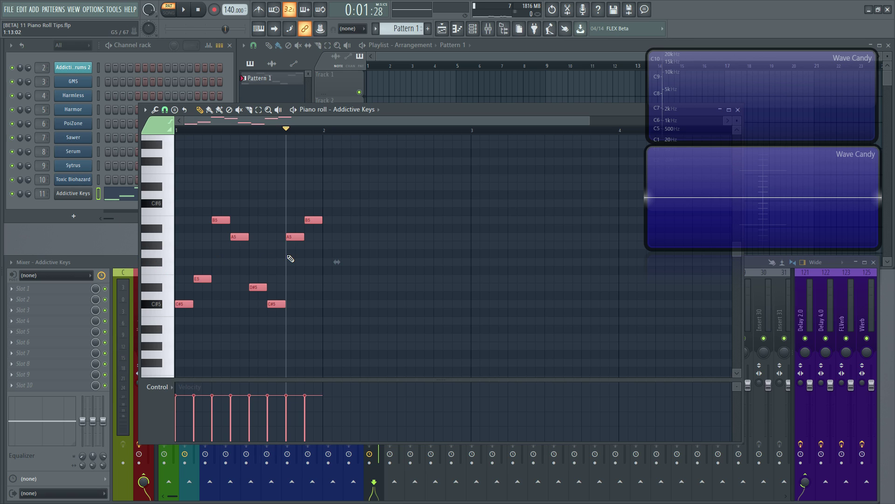
key("ctrl+a")
key("Up")
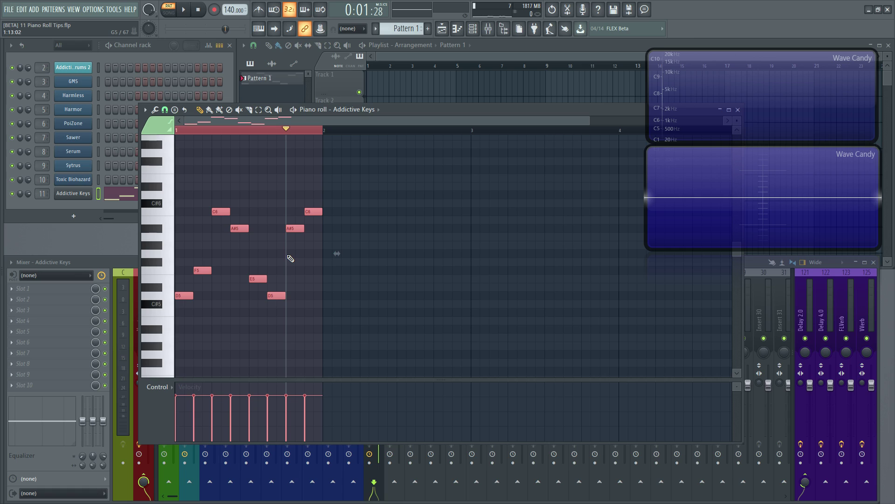
key("Down")
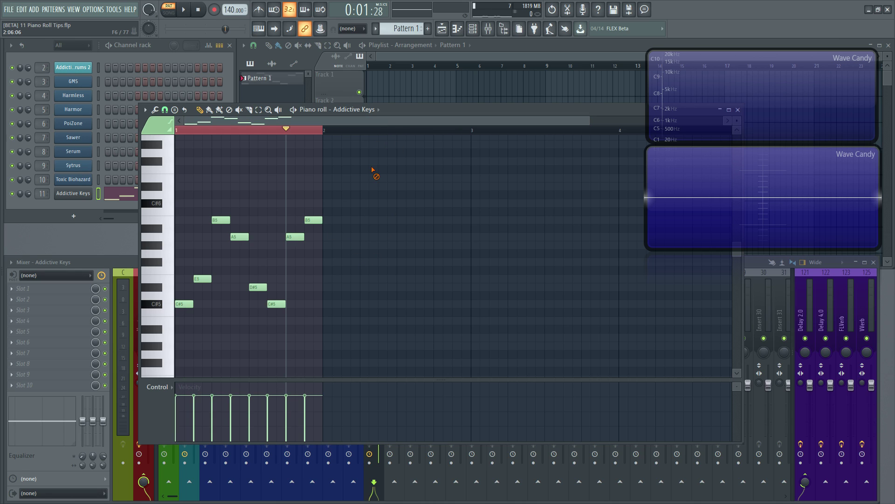
key("space")
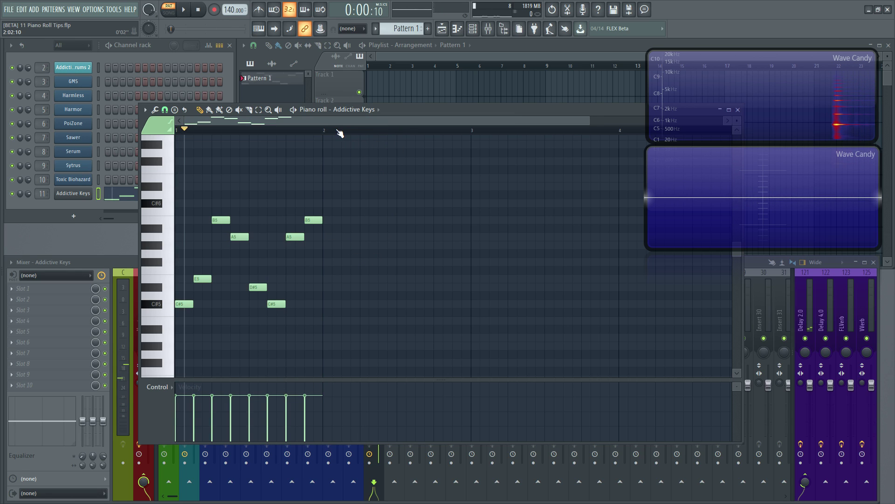
key("ctrl+a")
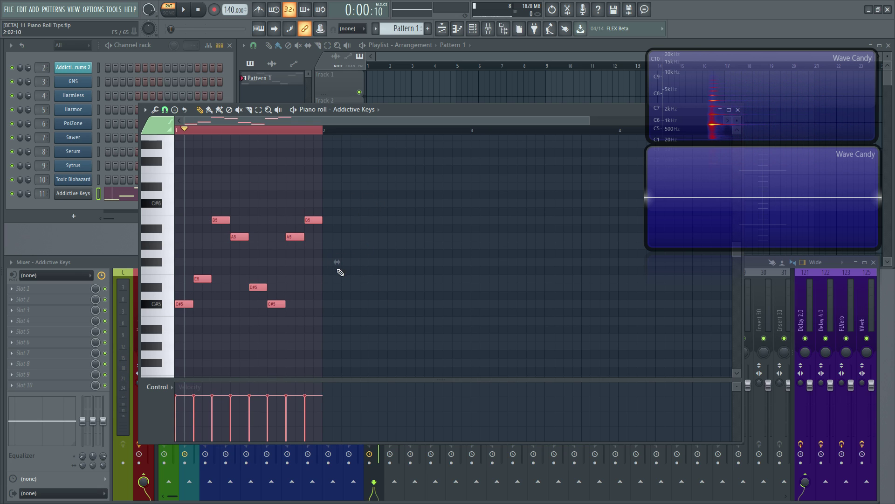
left_click_drag(338, 262, 485, 258)
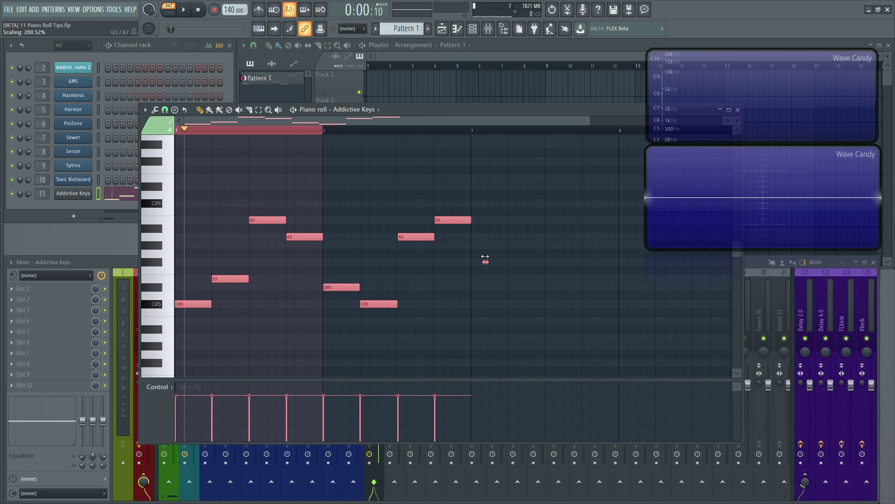
key("space")
left_click(297, 131)
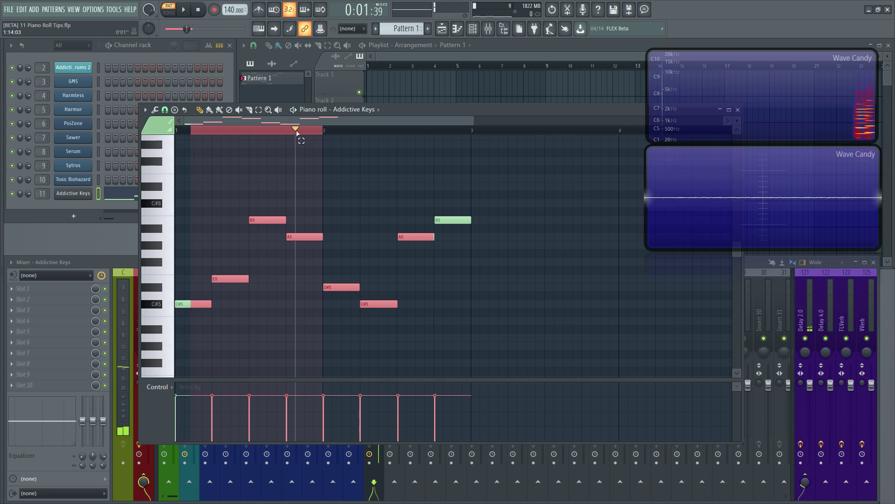
key("space")
key("space")
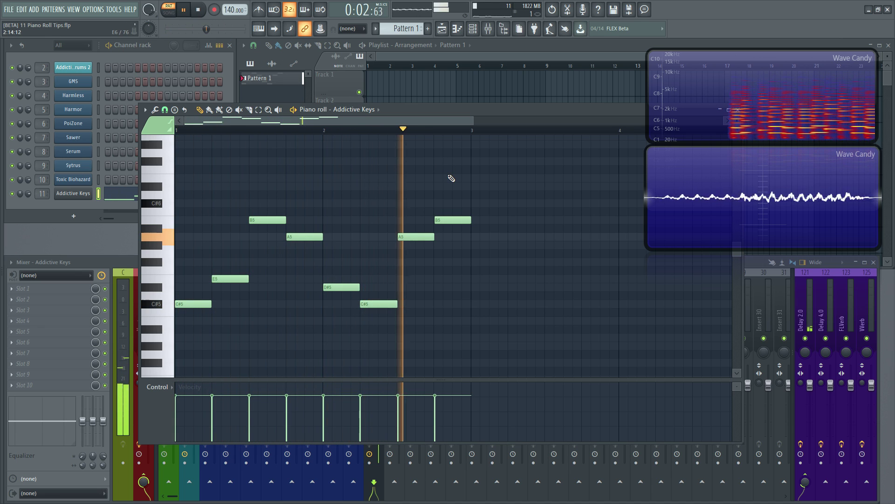
key("space")
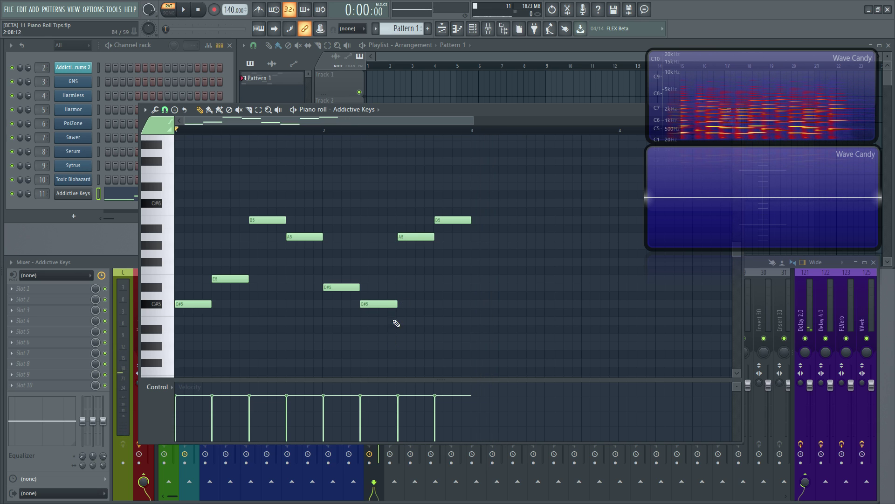
key("ctrl+a")
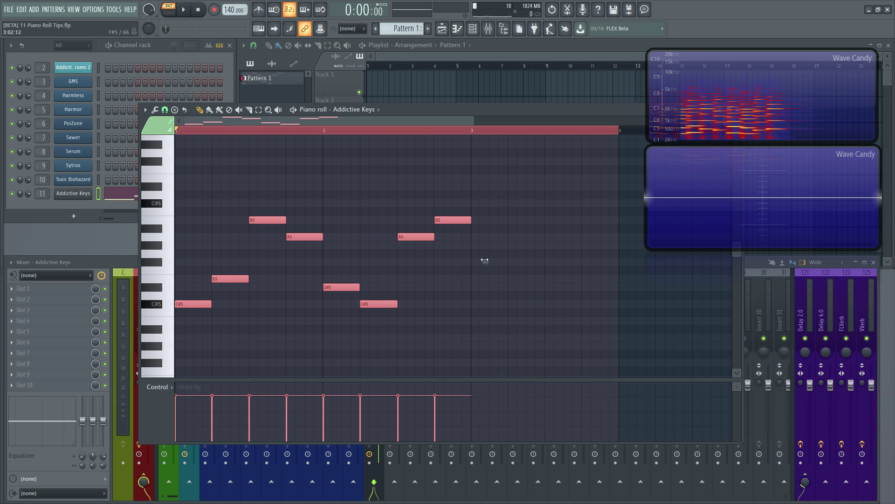
mouse_move(486, 260)
left_mouse_down()
mouse_move(276, 265)
mouse_move(288, 265)
left_mouse_up()
key("space")
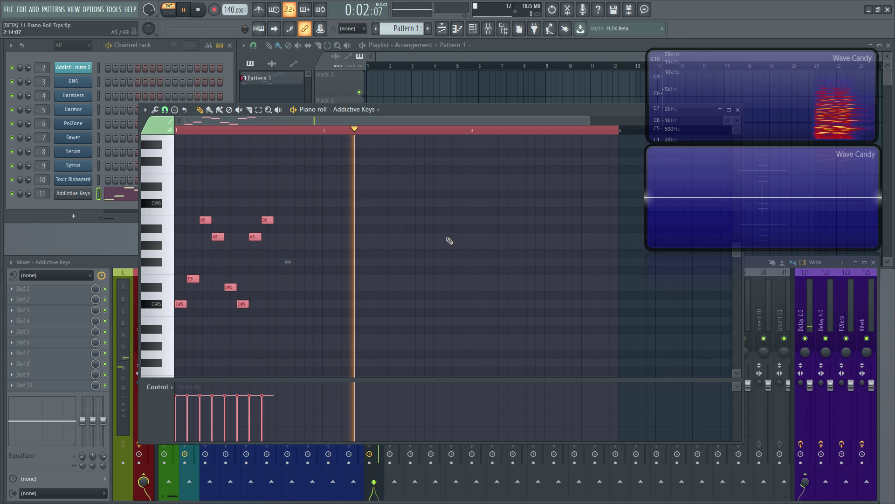
key("space")
key("ctrl+d")
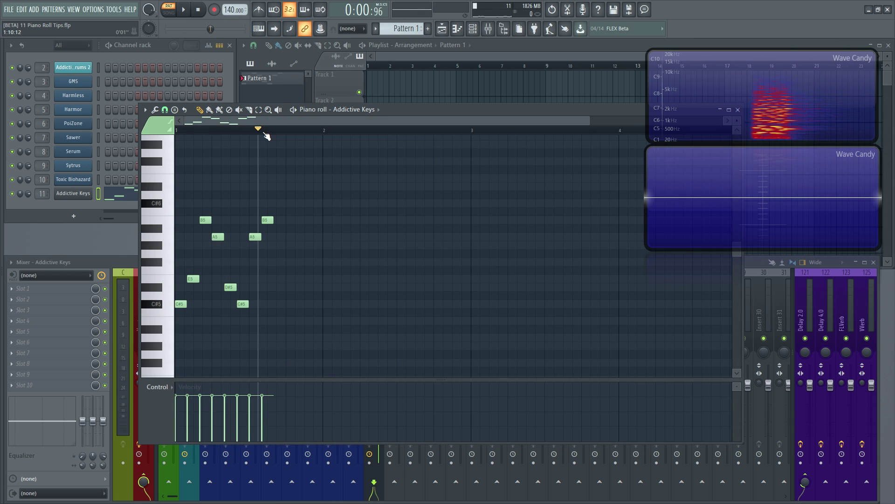
key("ctrl+a")
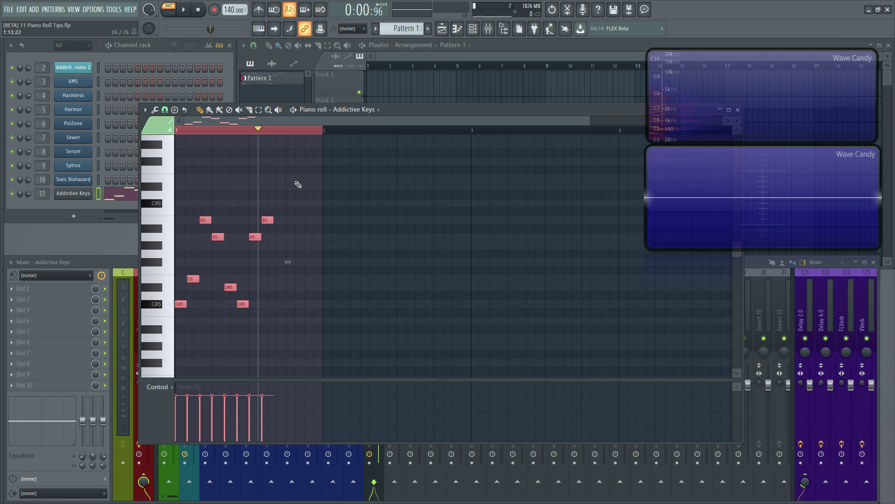
left_click_drag(287, 262, 462, 268)
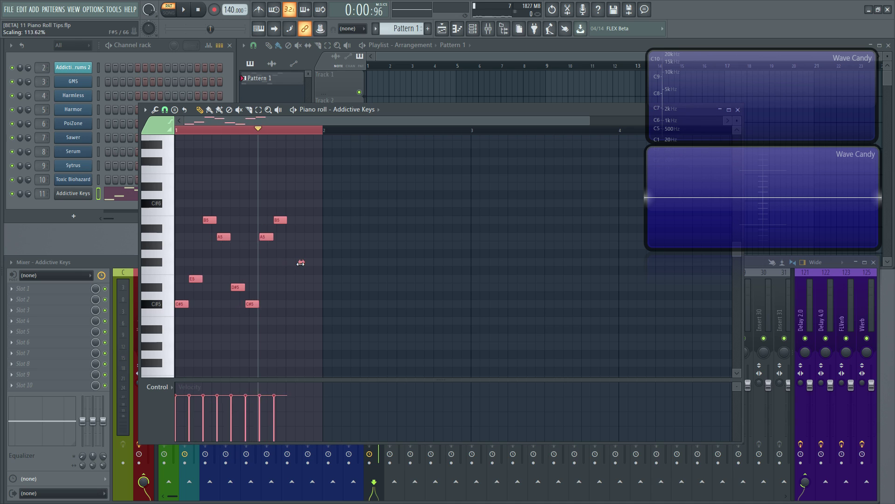
key("ctrl+z")
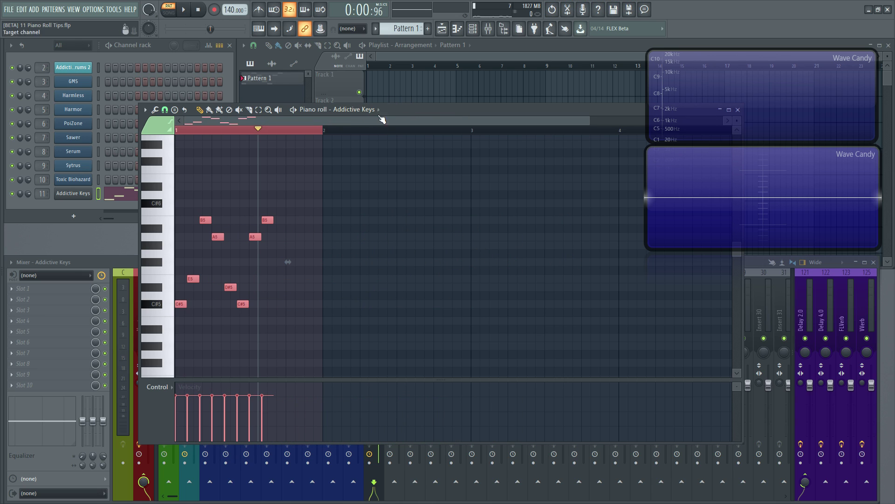
key("ctrl+d")
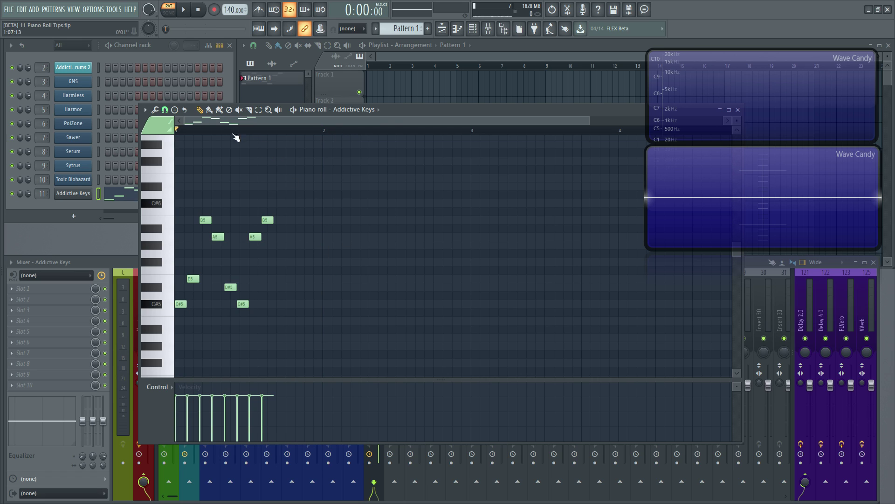
left_click(220, 113)
left_click_drag(326, 187, 535, 194)
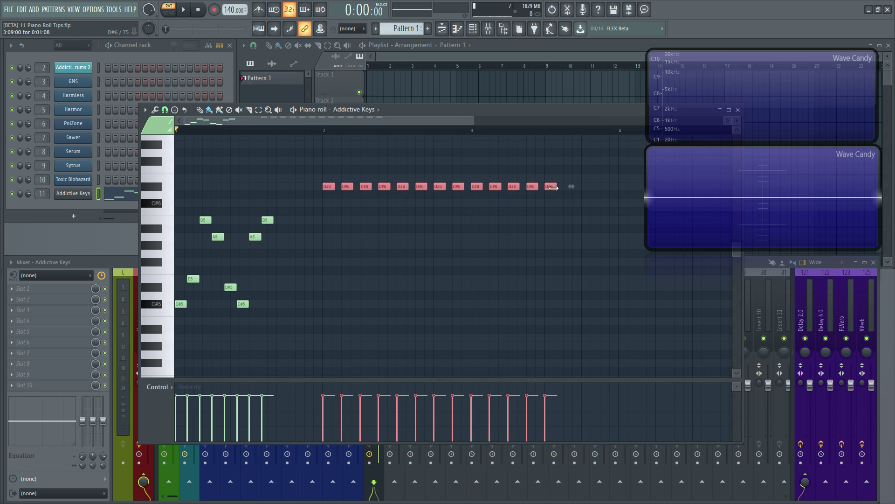
key("ctrl+z")
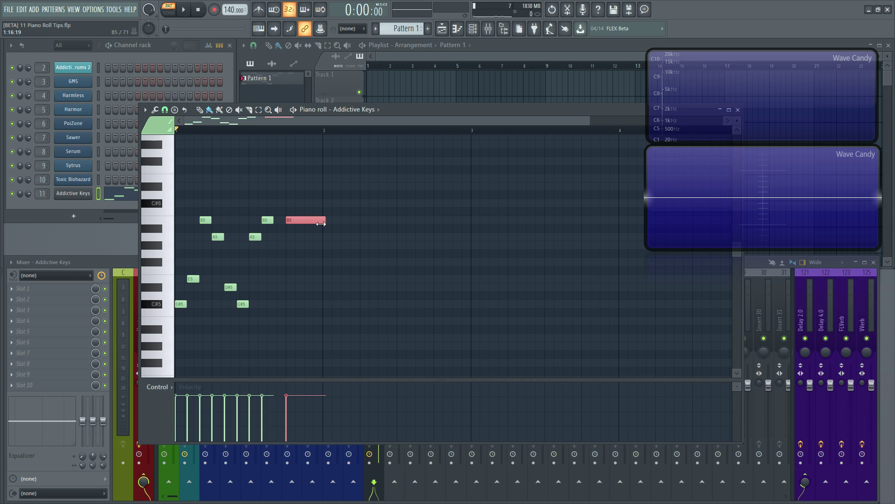
left_click_drag(320, 224, 318, 224)
left_click_drag(323, 223, 582, 220)
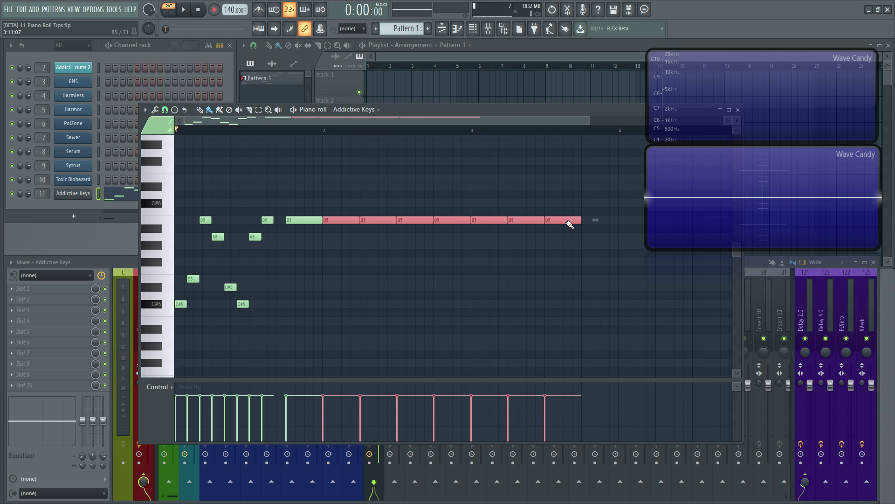
key("space")
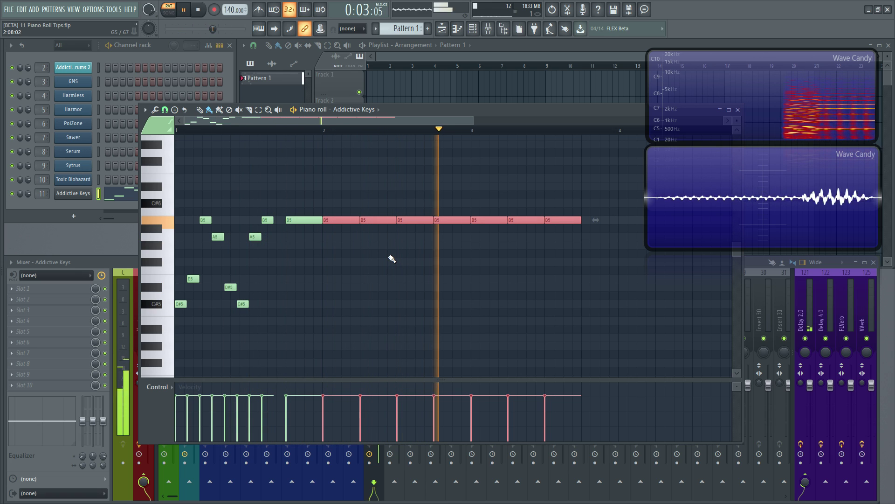
key("space")
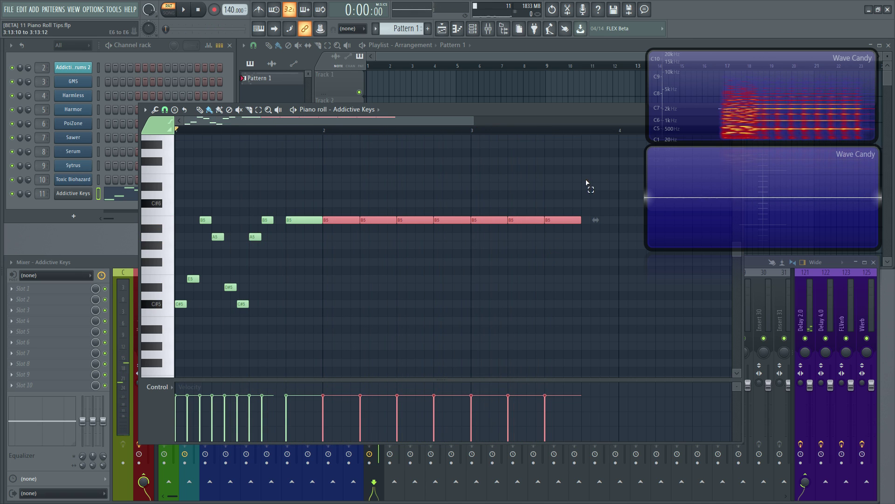
left_click_drag(586, 175, 300, 263)
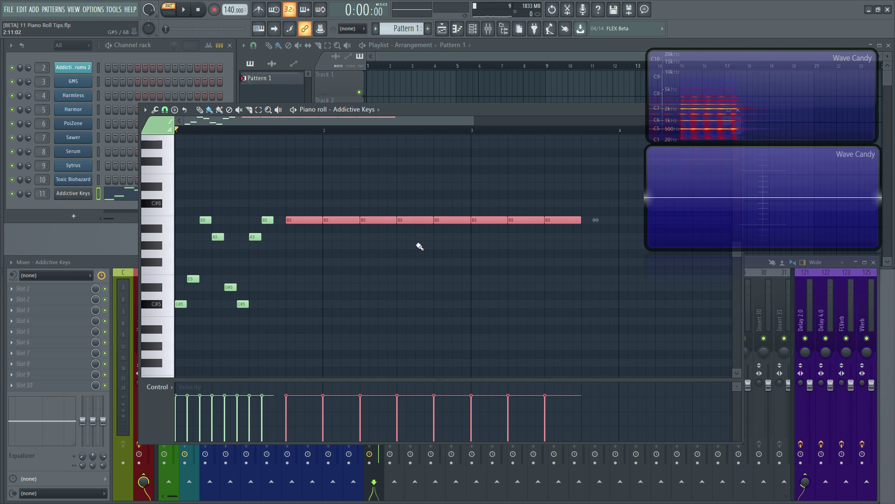
key("ctrl+g")
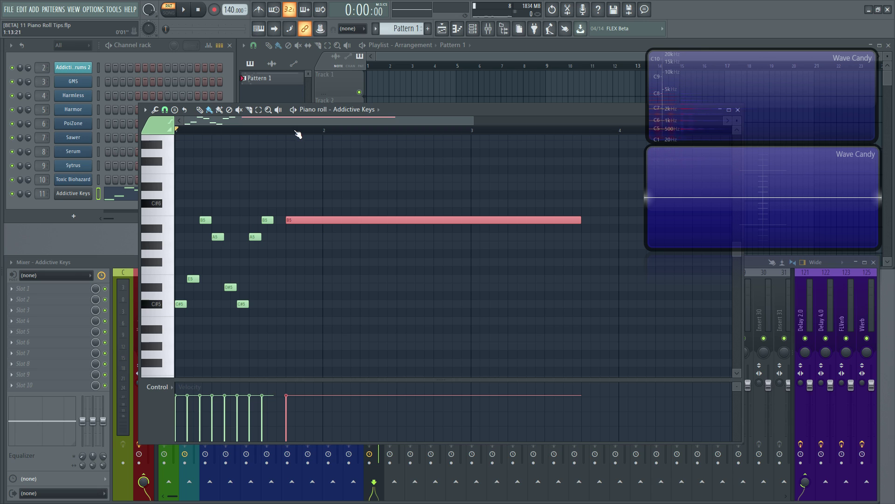
left_click(285, 132)
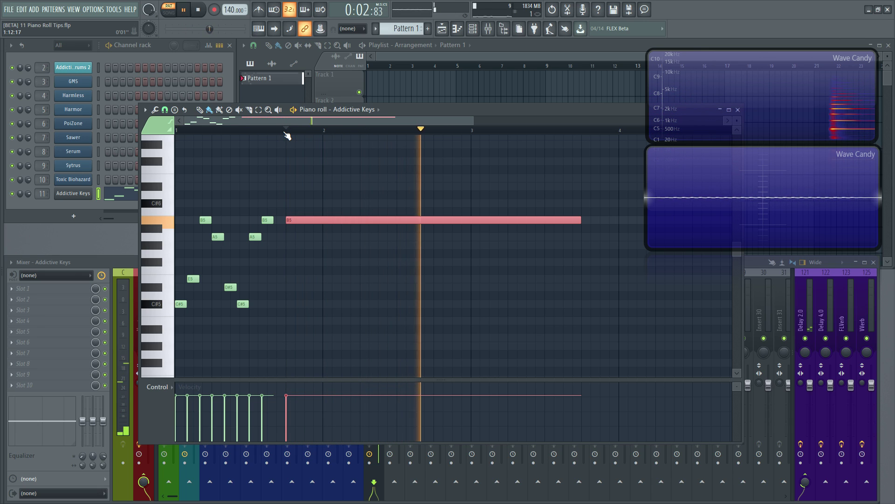
key("space")
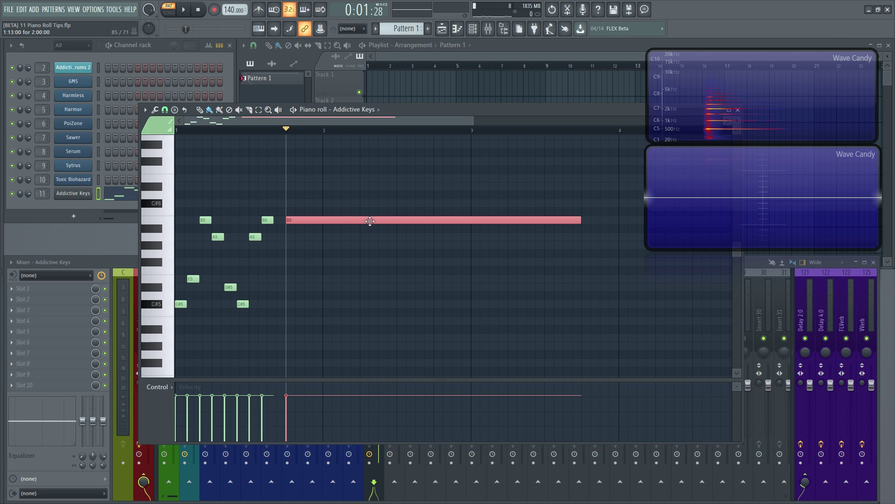
right_click(370, 221)
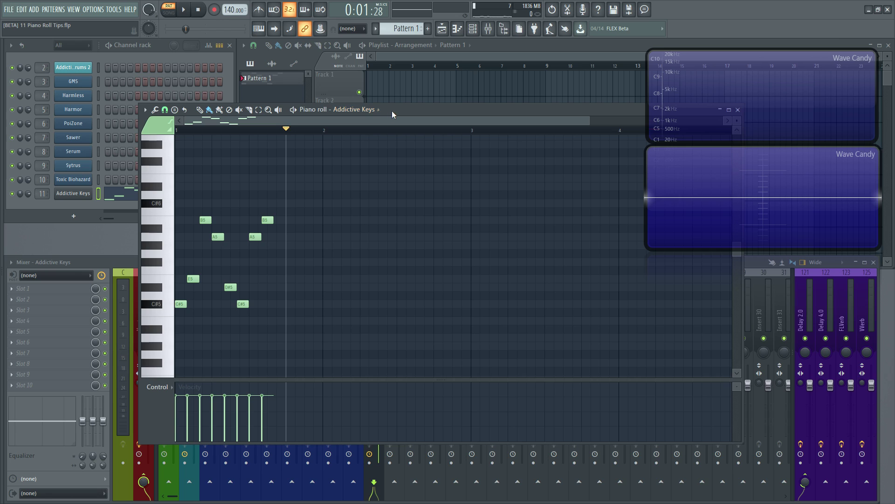
- Delete the old notes and enter C#5, C#5, E5, A4 to start the new line
left_click_drag(392, 110, 397, 110)
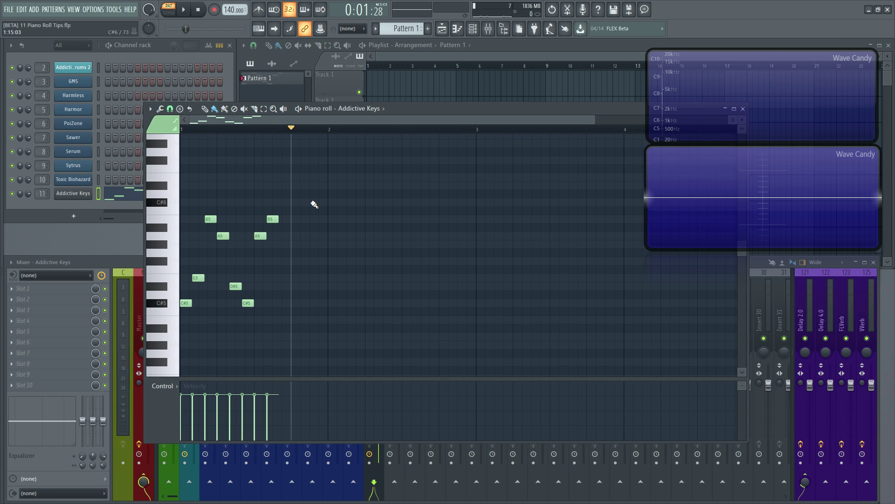
key("ctrl+a")
key("Delete")
left_click(198, 304)
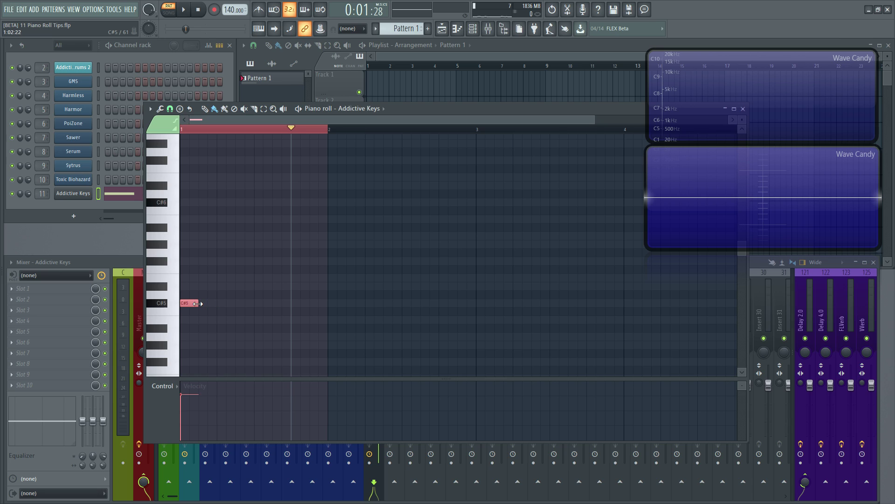
left_click(210, 304)
left_click(226, 278)
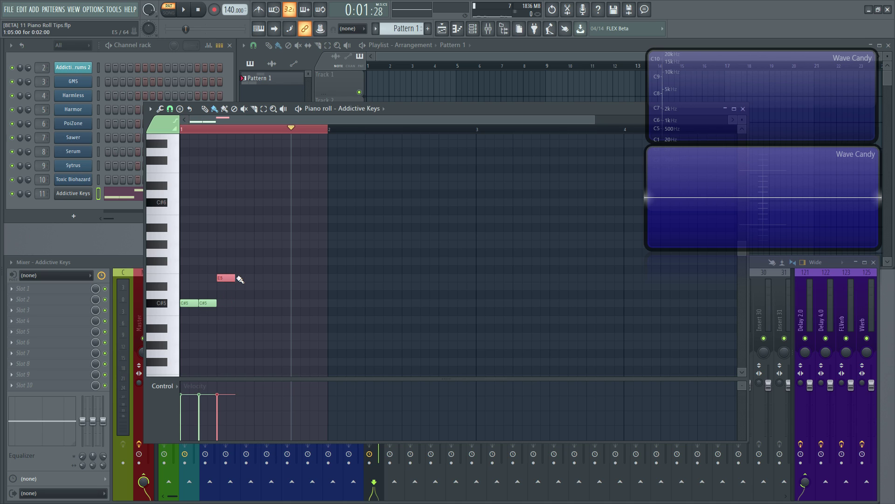
left_click(243, 337)
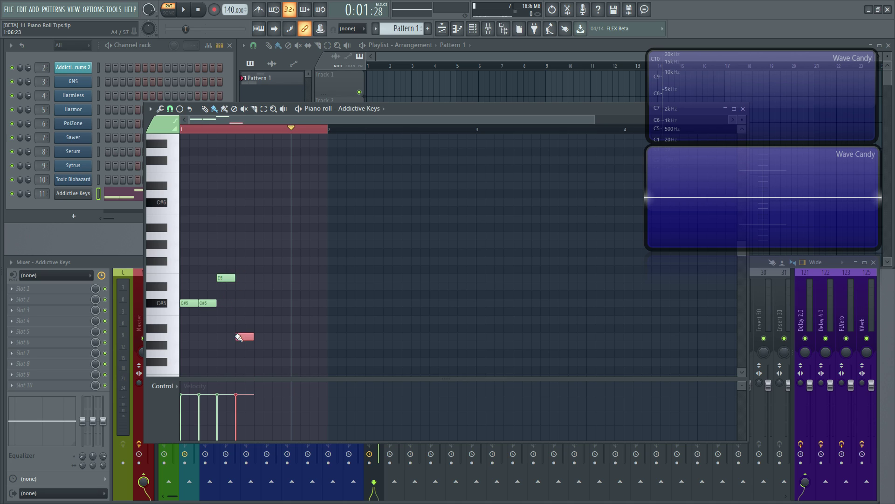
- Finish the phrase with A5, D#5, A5, F#5 and preview it
left_click(261, 236)
left_click(281, 286)
left_click(296, 237)
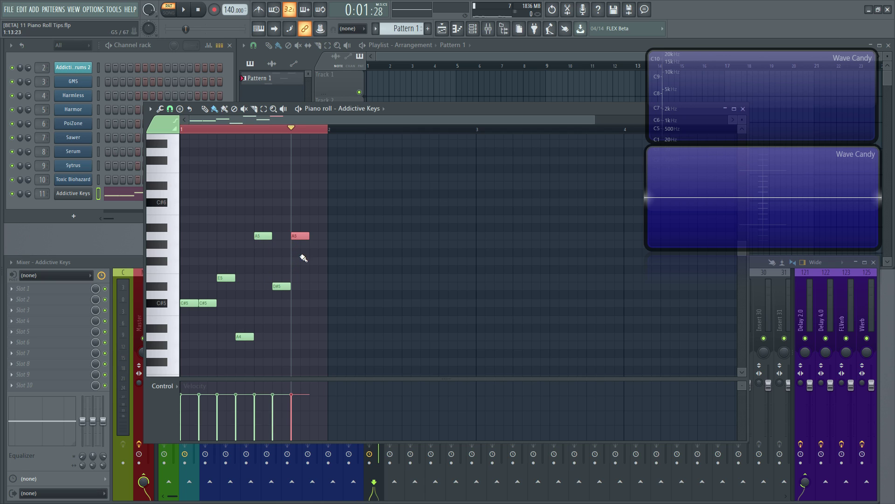
left_click(316, 260)
left_click(319, 129)
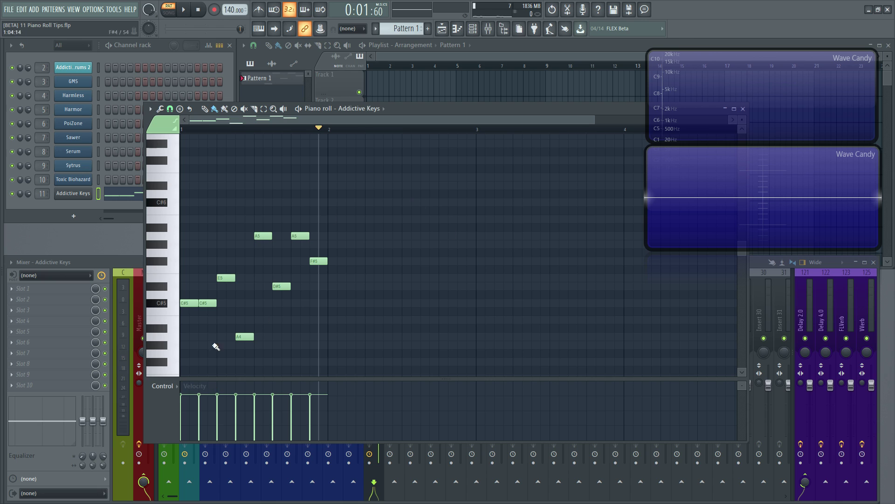
key("space")
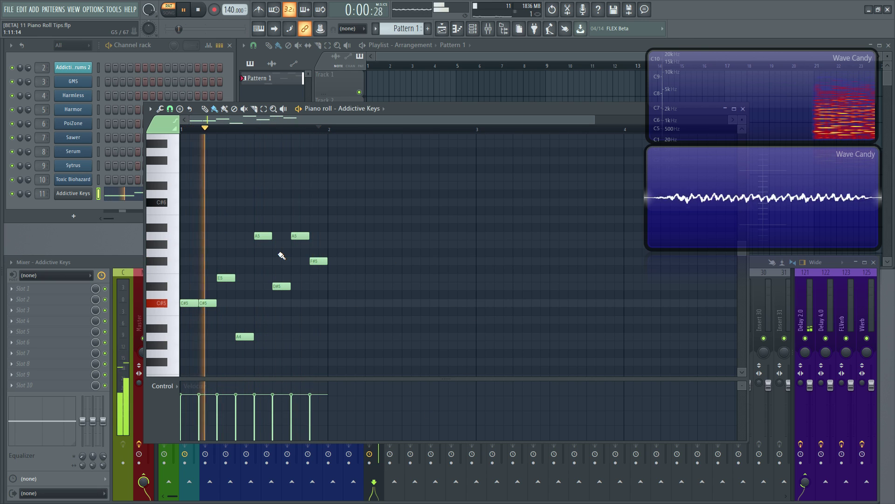
key("space")
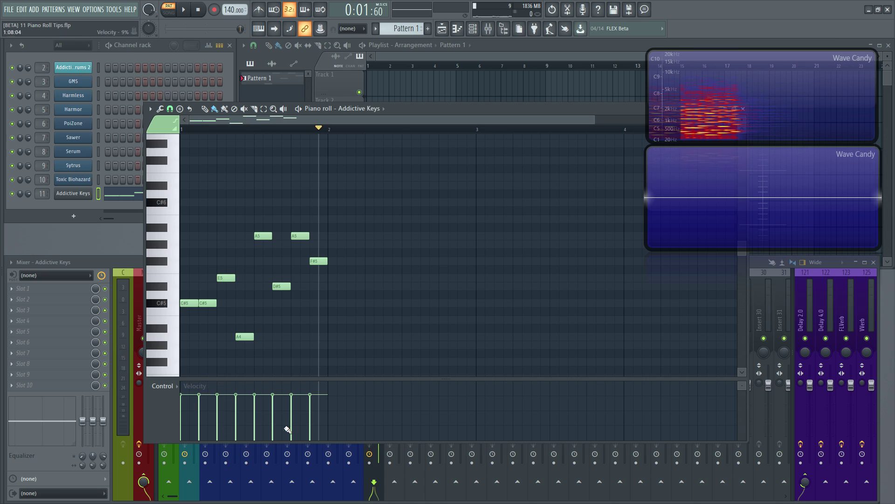
- Lower the second C#5's velocity and select the E5, D#5, F#5 and A5 notes
left_click(200, 400)
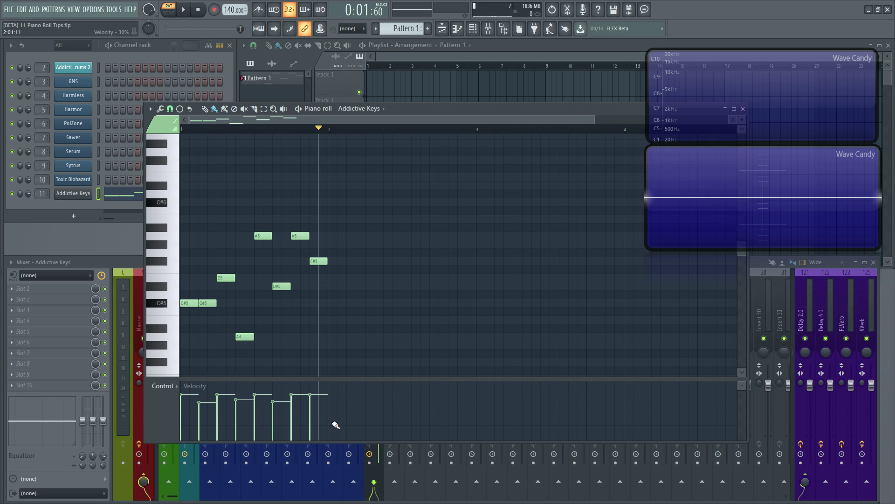
left_click(233, 278)
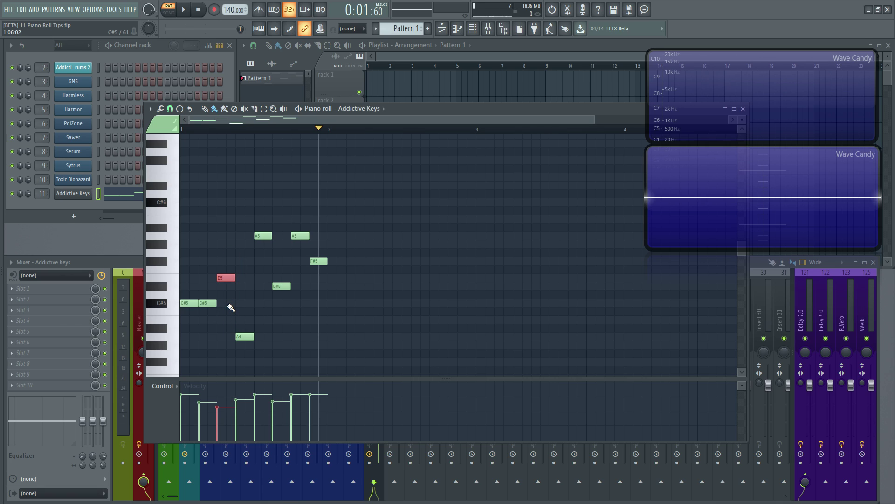
left_click(286, 285)
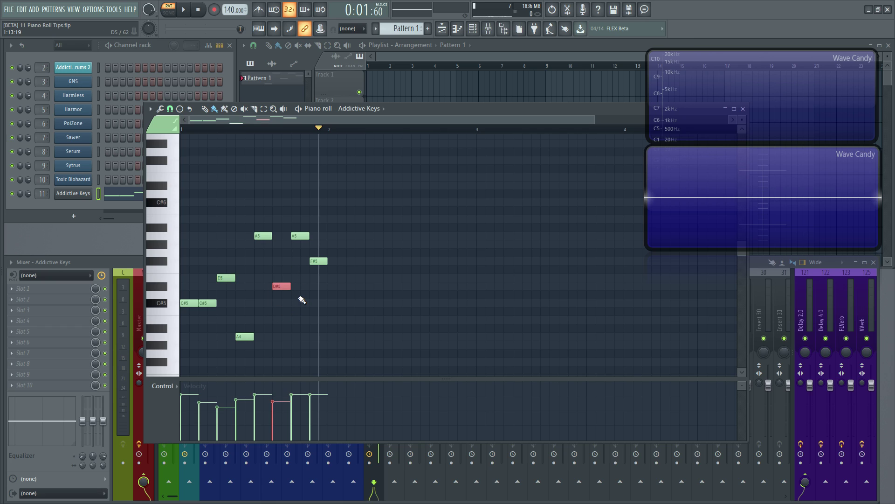
left_click(324, 262)
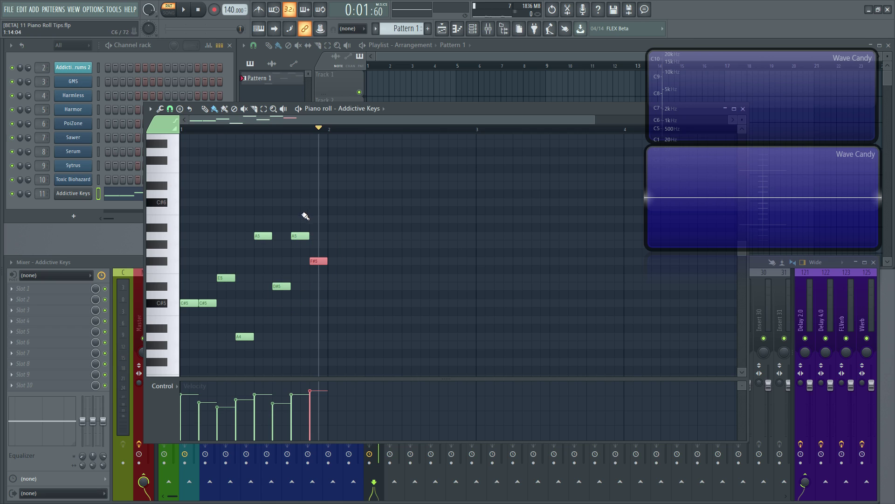
left_click(298, 236)
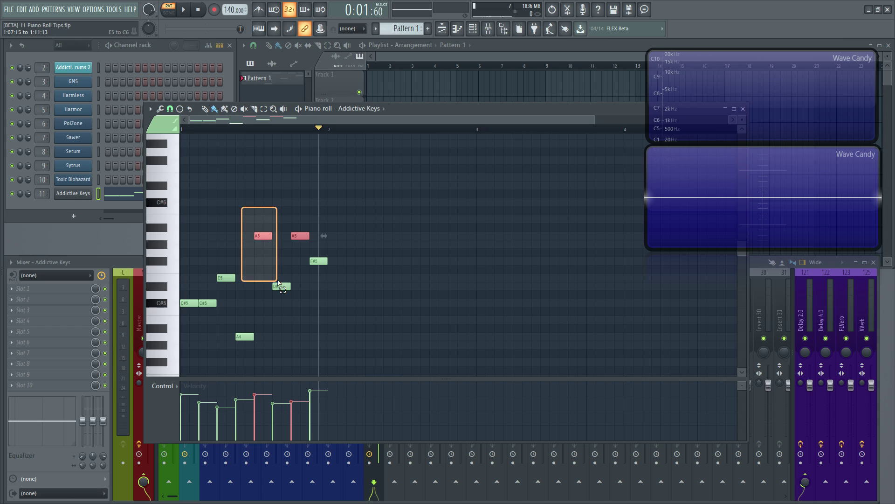
left_click_drag(241, 207, 285, 293)
left_click_drag(238, 216, 280, 292)
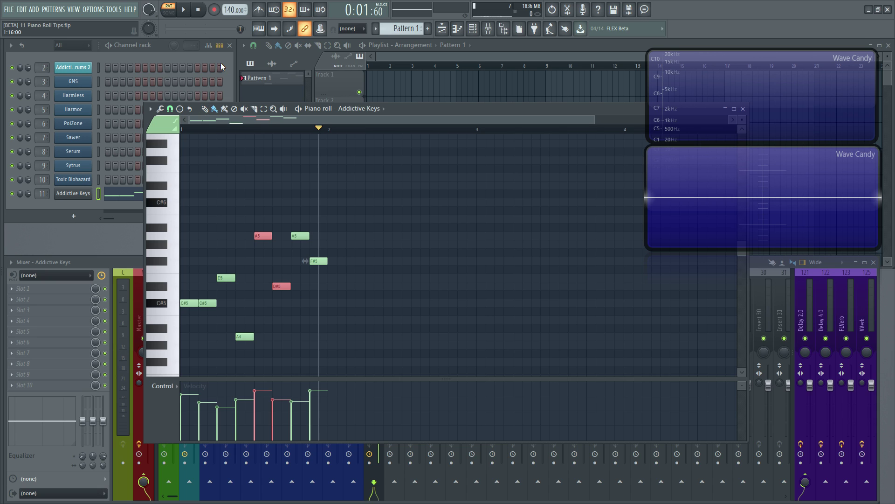
- Play the melody through, stop, and select all its notes
key("space")
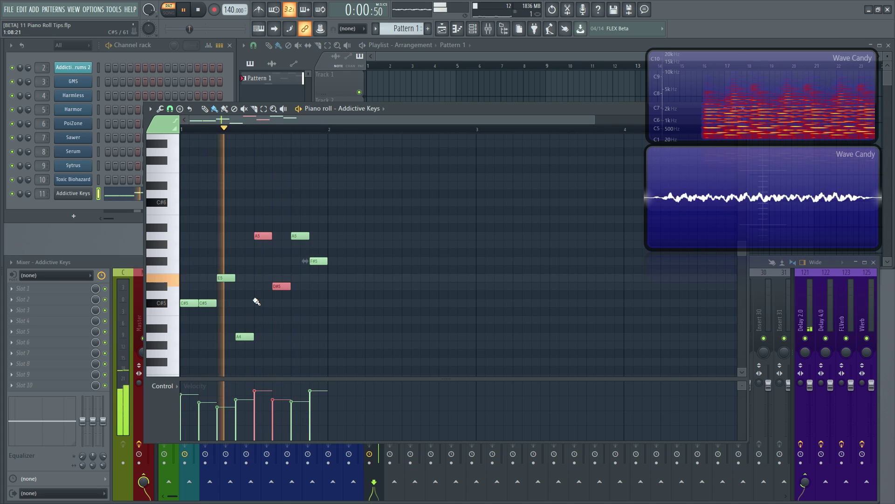
key("space")
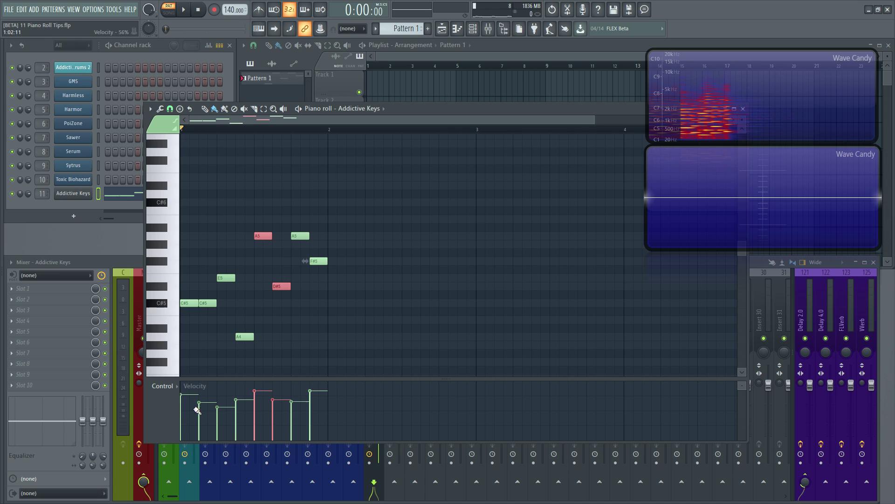
key("ctrl+a")
- Paint rising velocity ramps in the Control lane, level them at full velocity, then delete all notes
mouse_move(211, 411)
left_mouse_down()
mouse_move(289, 394)
mouse_move(293, 385)
left_mouse_up()
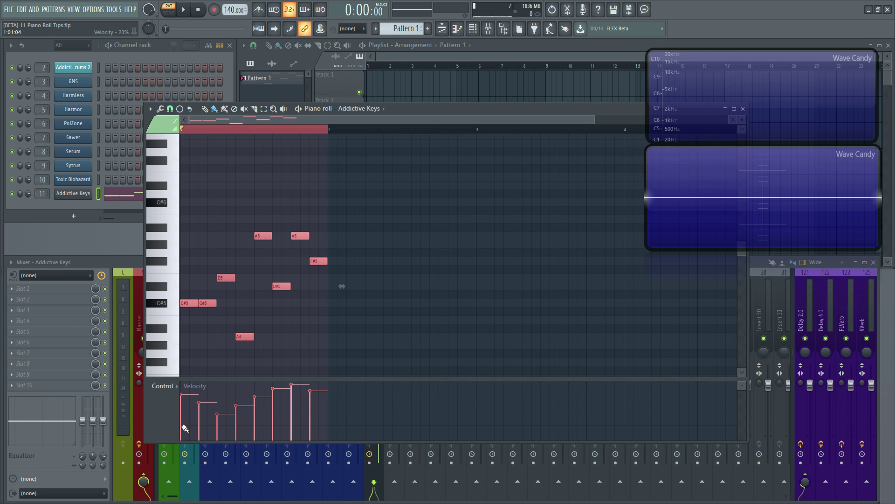
mouse_move(192, 421)
left_mouse_down()
mouse_move(315, 426)
mouse_move(317, 378)
left_mouse_up()
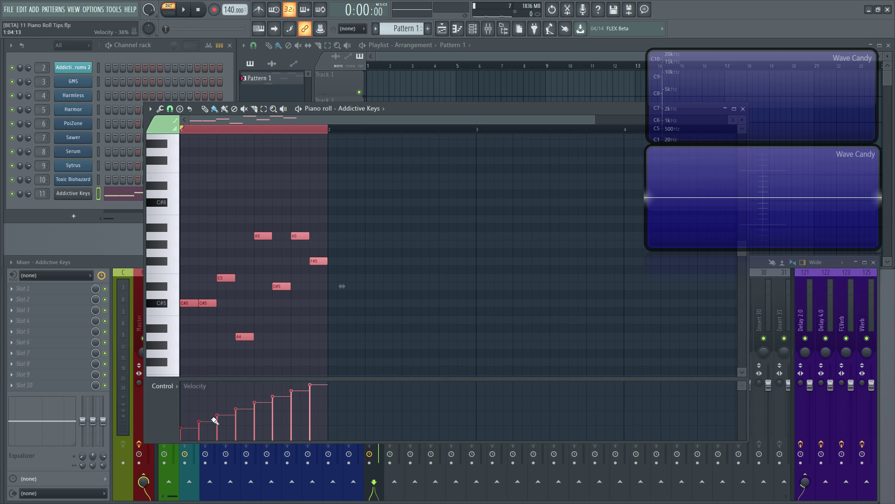
mouse_move(215, 421)
left_mouse_down()
mouse_move(316, 389)
mouse_move(271, 405)
left_mouse_up()
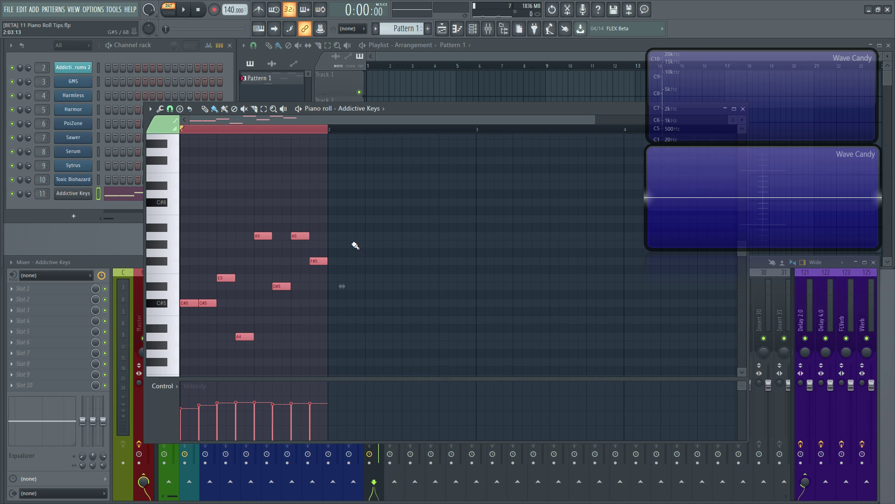
key("ctrl+a")
key("Delete")
- Build the C#m (C#5-E5-G#5) and F#m (F#5-A5-C#6) triads in bar 1
left_click(300, 130)
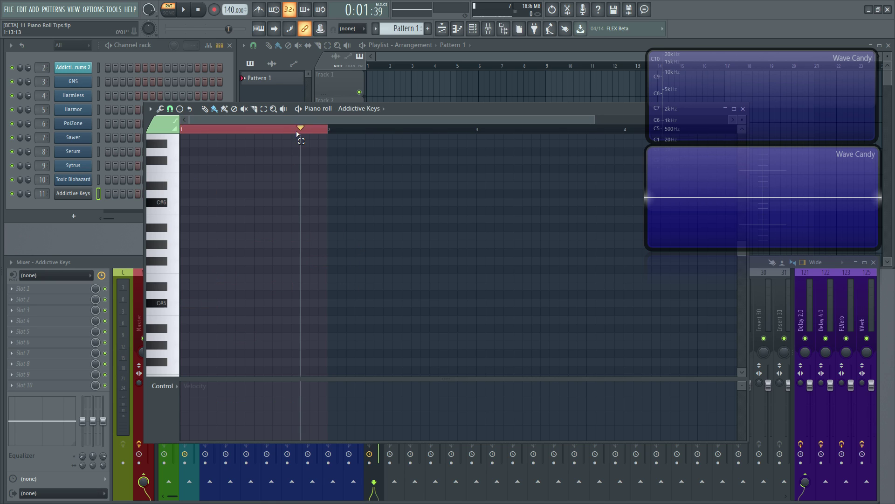
left_click(197, 303)
left_click_drag(197, 303, 196, 302)
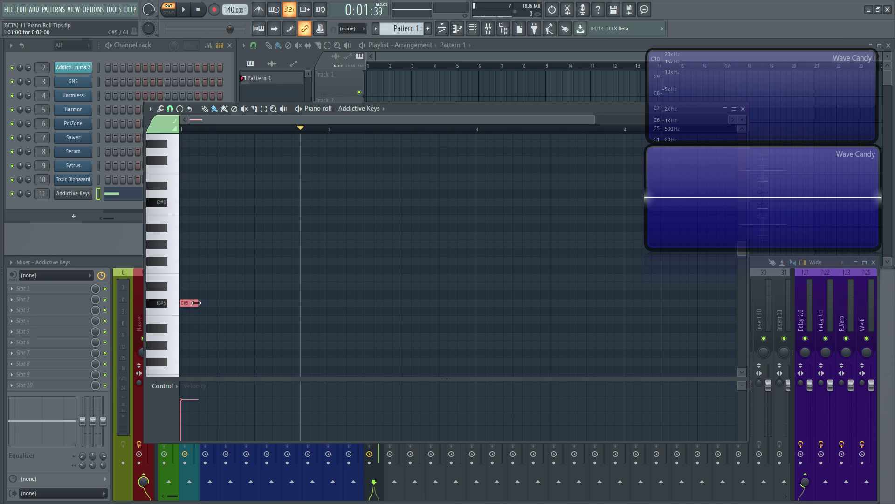
left_click(191, 278)
left_click(191, 245)
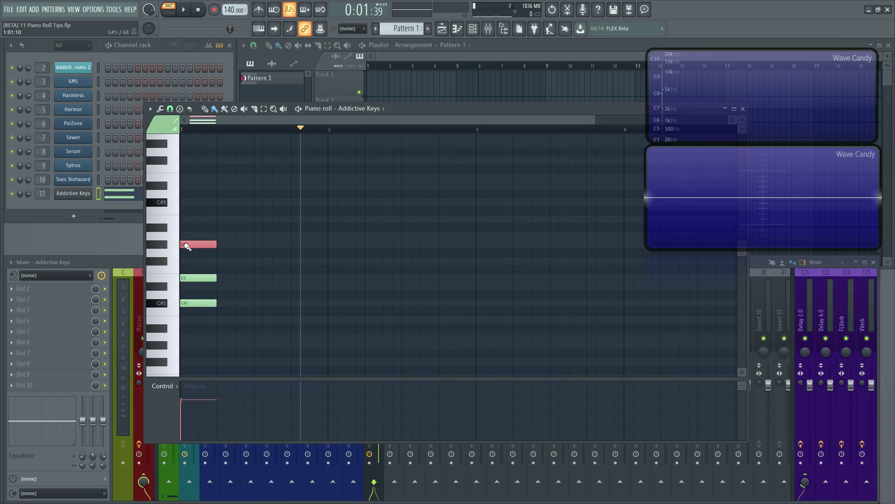
left_click(218, 260)
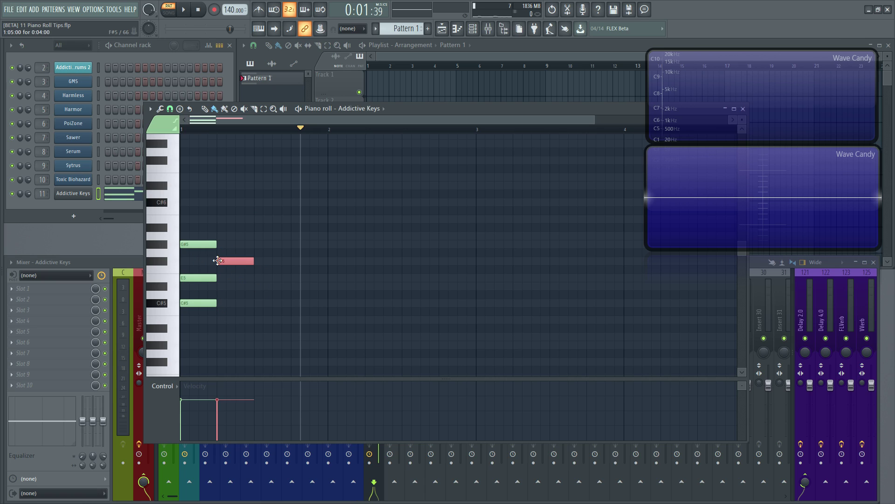
left_click(219, 236)
left_click(220, 202)
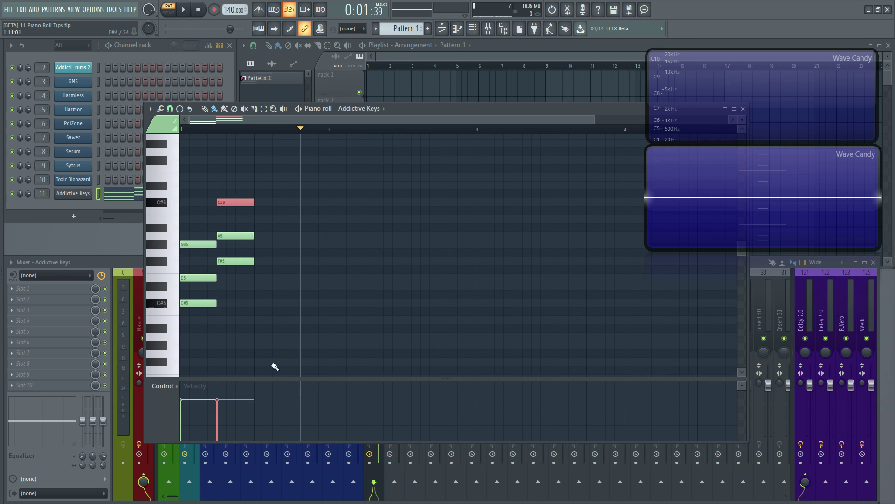
- Add the B (B4-D#5-F#5) and C#m triads and start playback
left_click(257, 319)
left_click(258, 286)
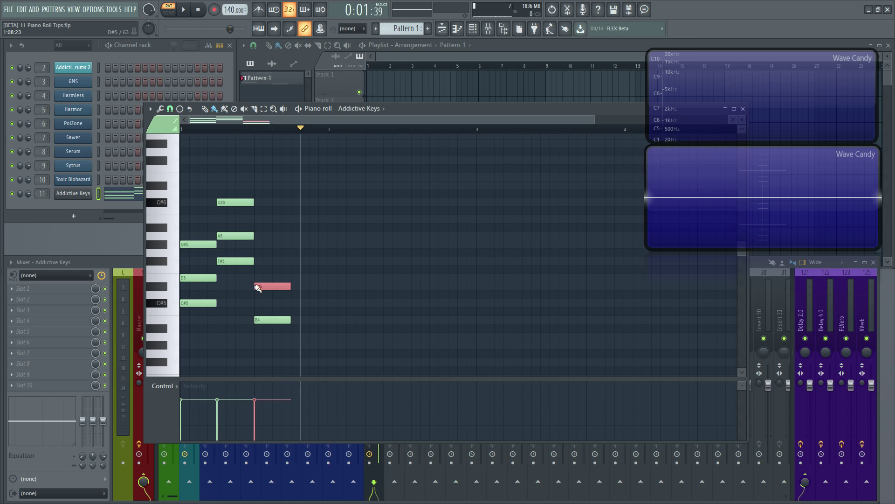
left_click(257, 261)
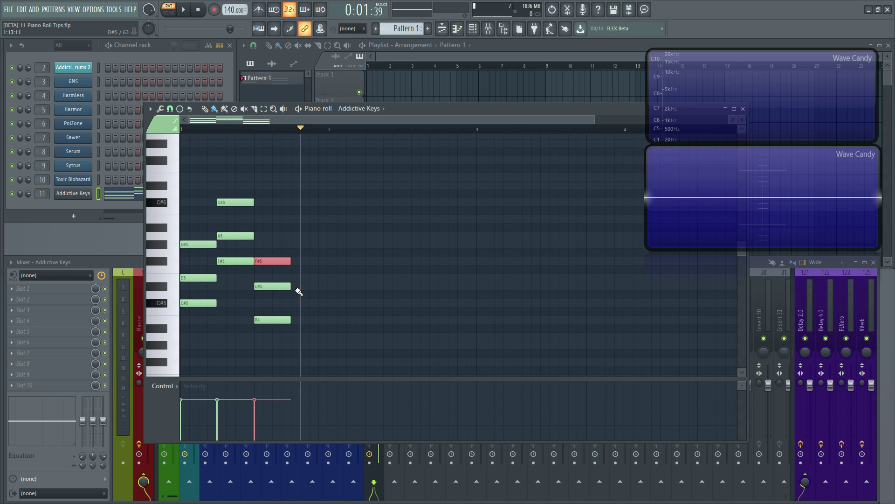
left_click(294, 303)
left_click(294, 279)
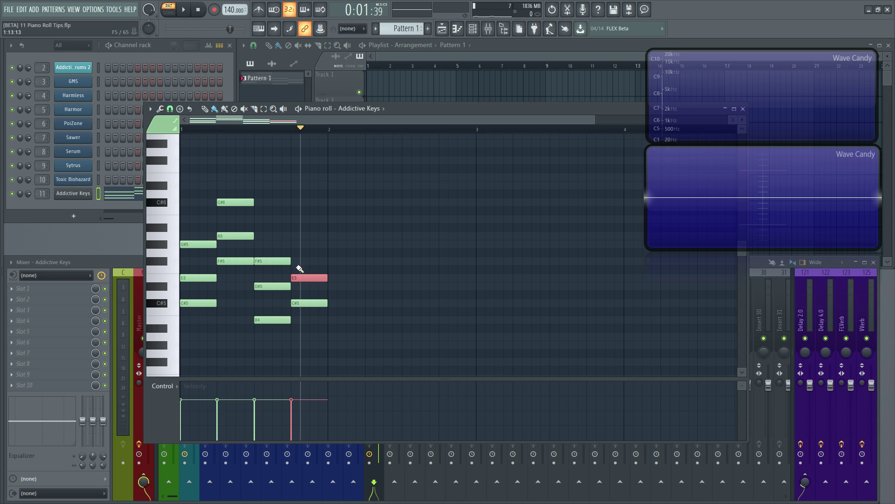
left_click(295, 245)
key("space")
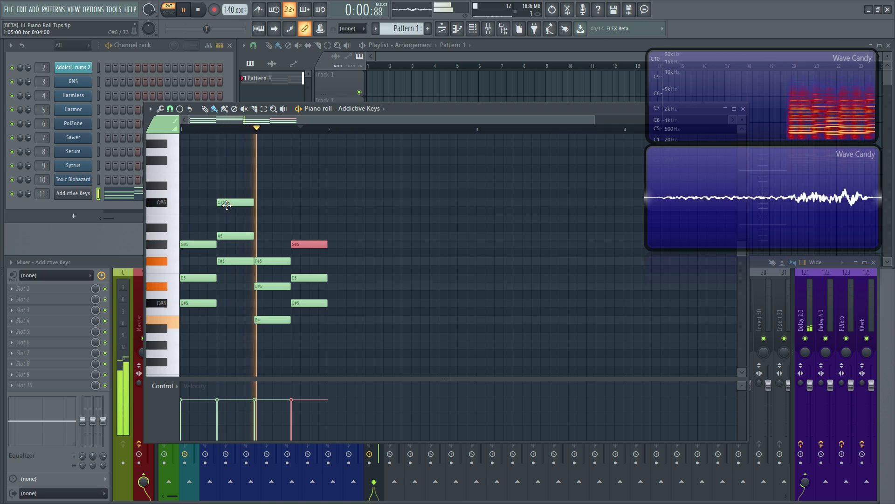
- Stop playback and audition the C#m and B chords by clicking their note columns
key("space")
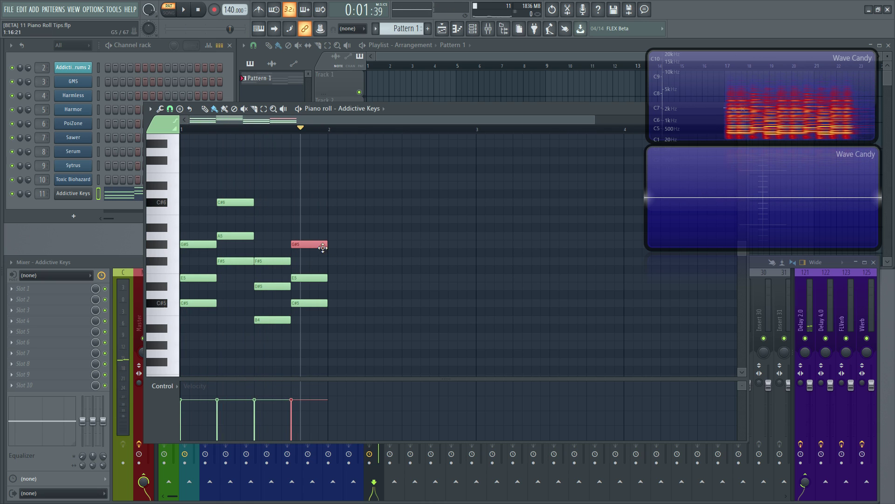
left_click(306, 244)
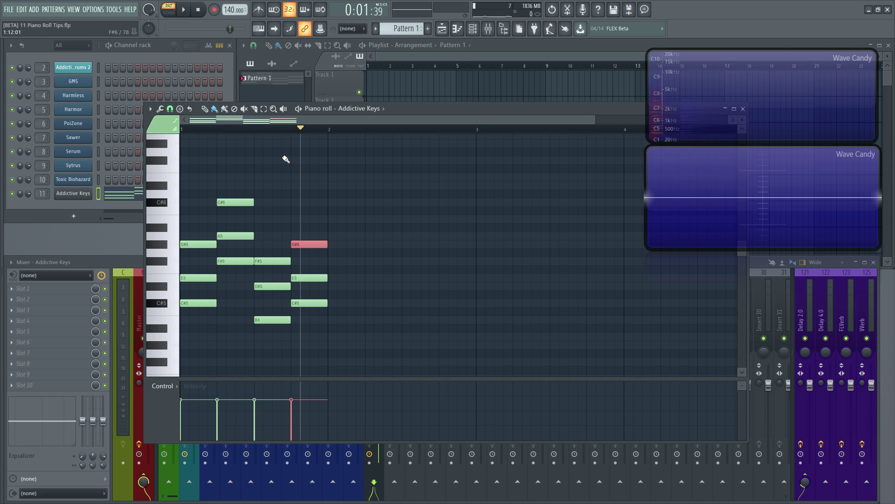
mouse_move(230, 144)
left_mouse_down()
mouse_move(279, 229)
mouse_move(312, 186)
mouse_move(201, 191)
left_mouse_up()
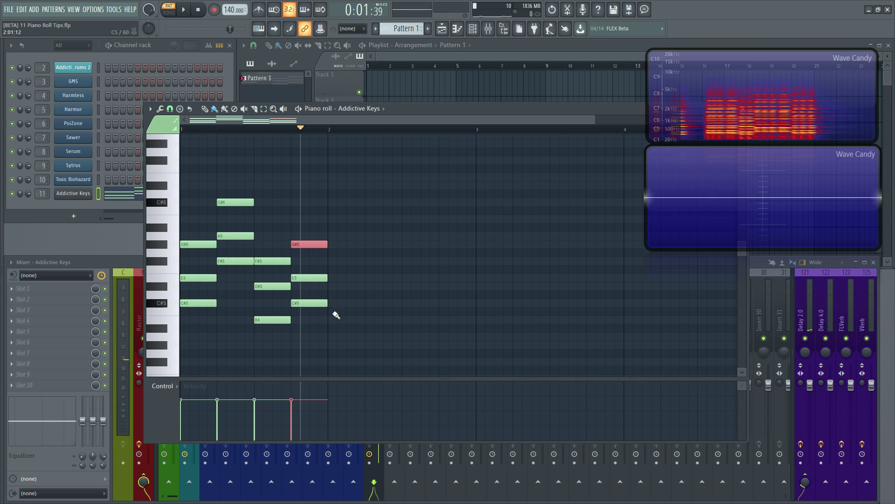
left_click(316, 194)
left_click(192, 208)
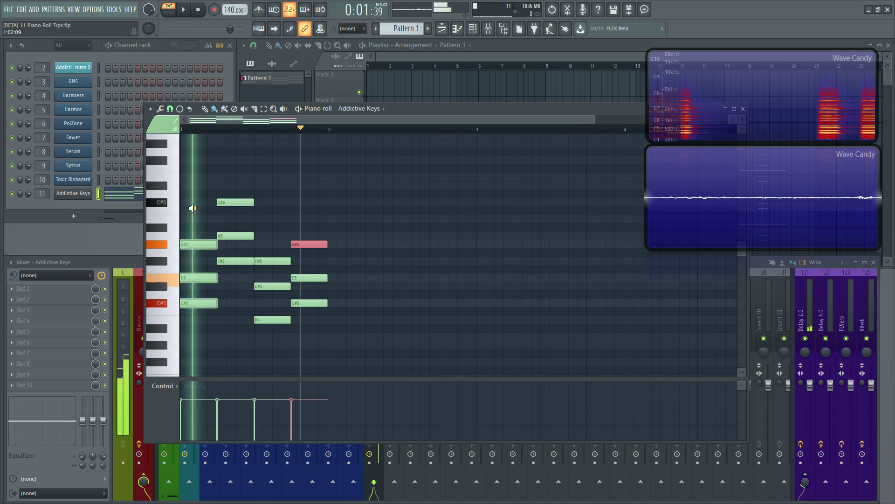
left_click(304, 206)
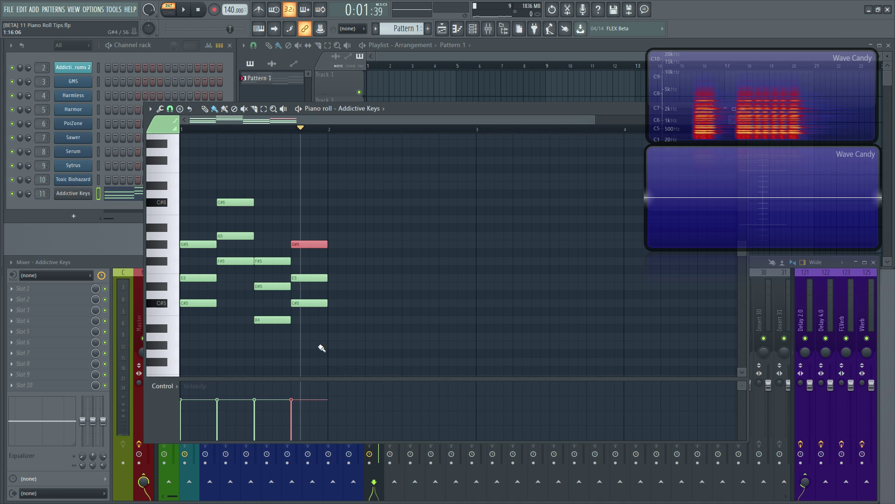
left_click(317, 220)
left_click(252, 206)
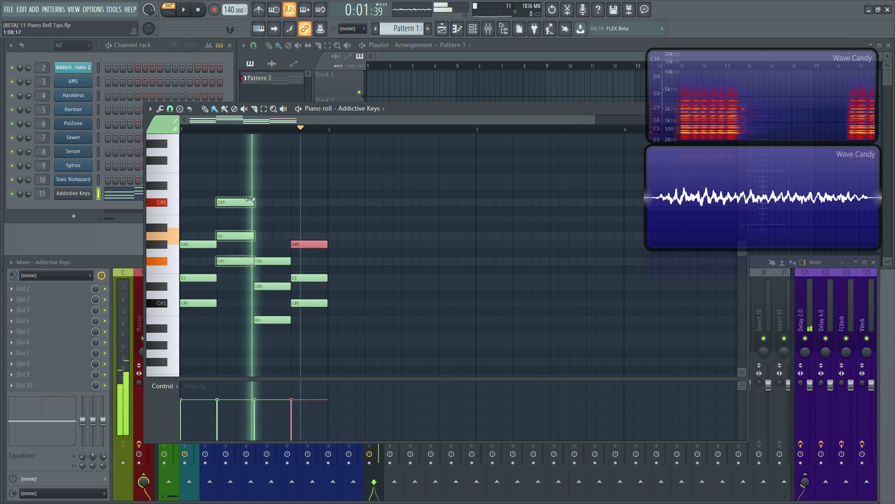
left_click(269, 204)
left_click(270, 206)
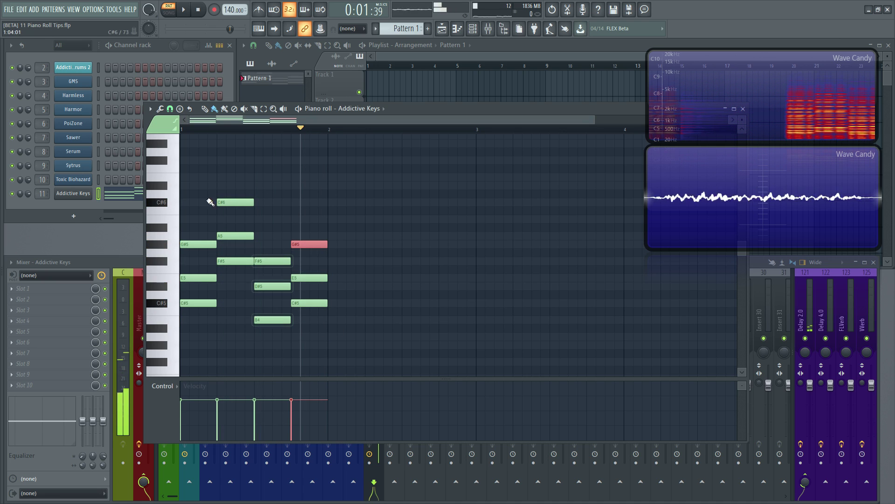
left_click(184, 200)
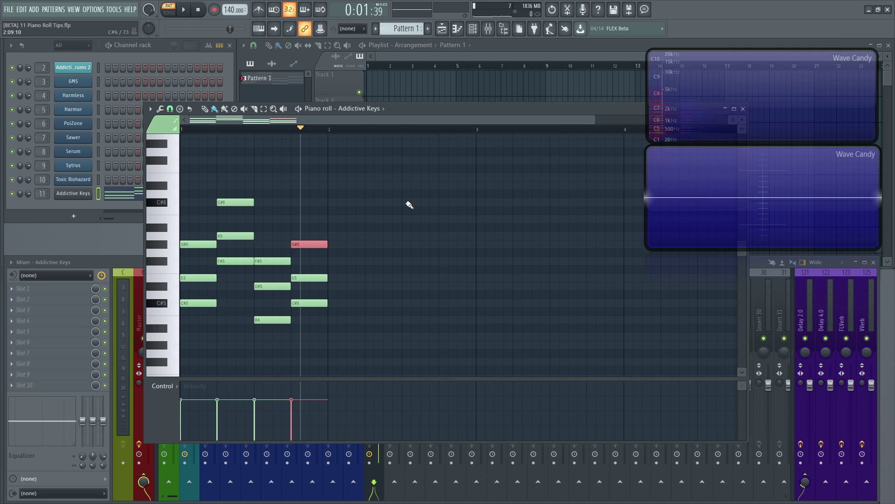
- Delete every note and move the playhead back to the song start
key("ctrl+a")
key("Delete")
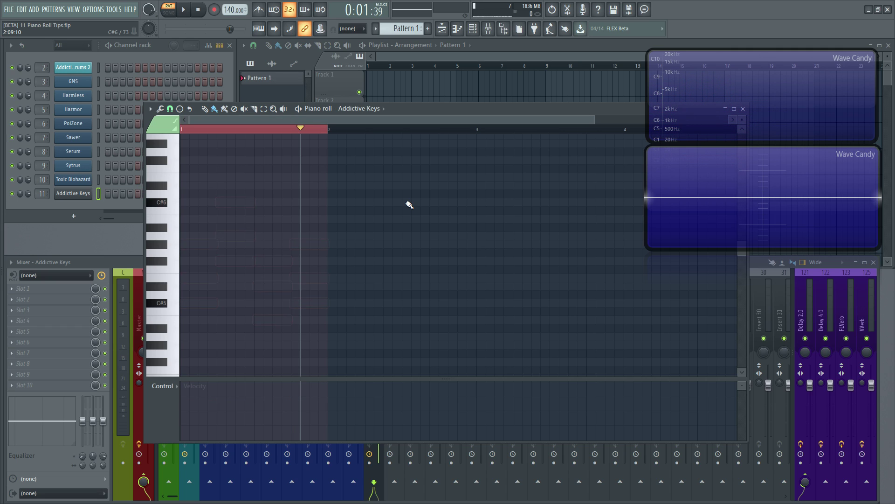
left_click(276, 132)
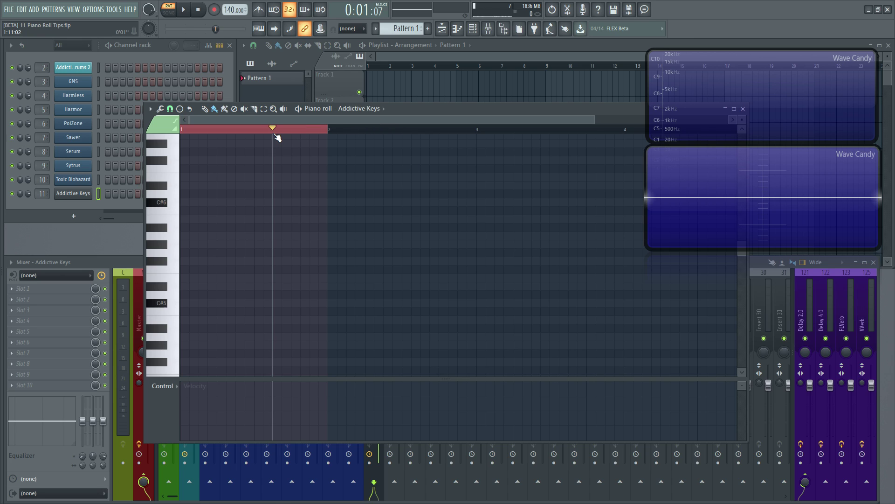
left_click_drag(205, 132, 170, 133)
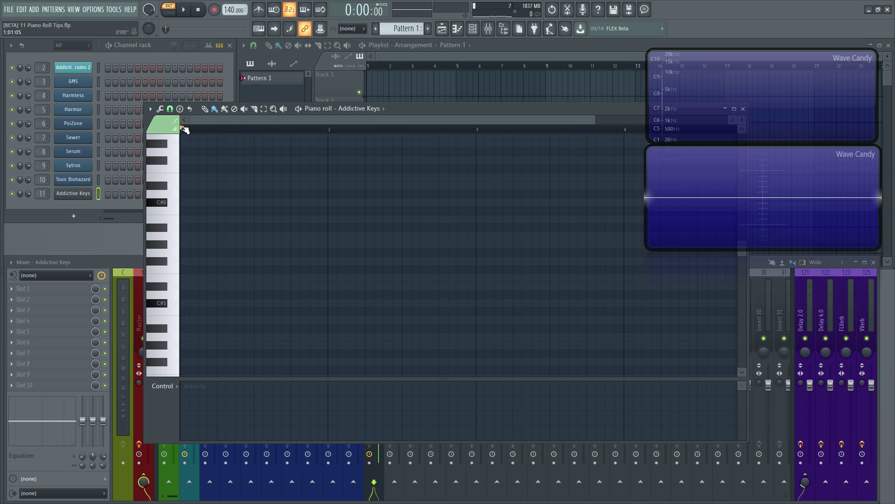
- Stamp a Minor Natural (Aeolian) scale, C#5 to B5, at bar one's start
left_click(180, 110)
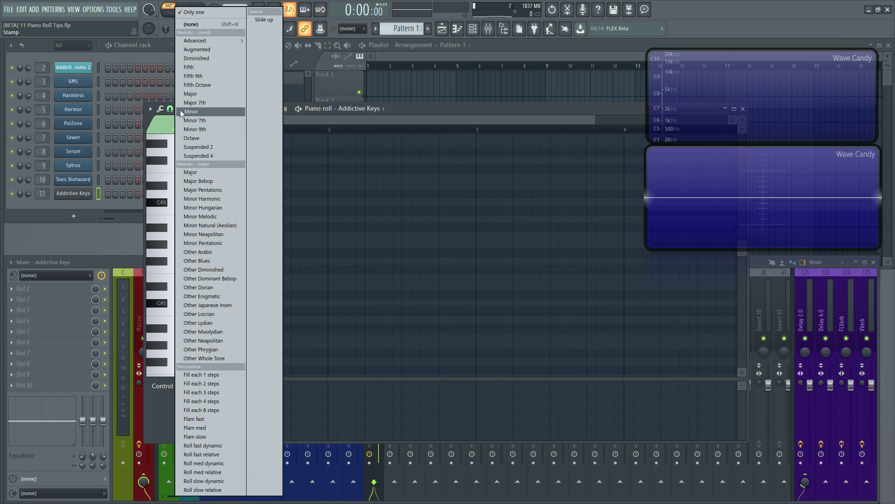
left_click(180, 111)
left_click(151, 109)
mouse_move(162, 147)
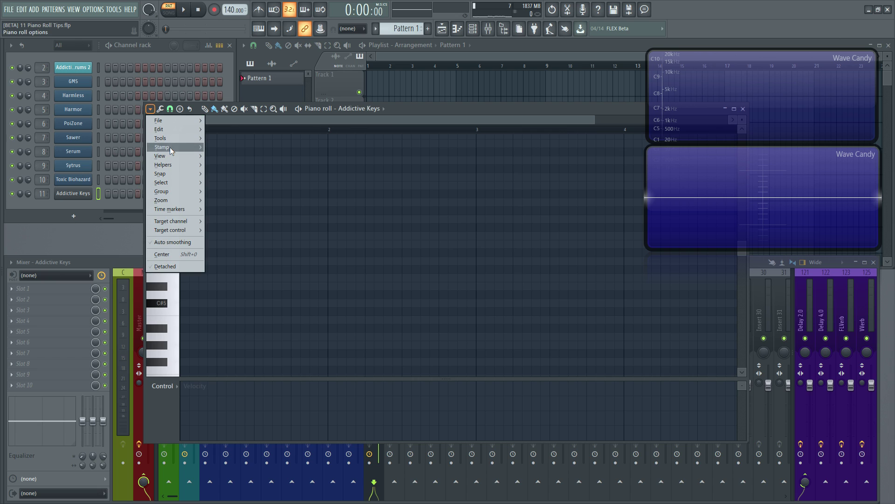
left_click(228, 147)
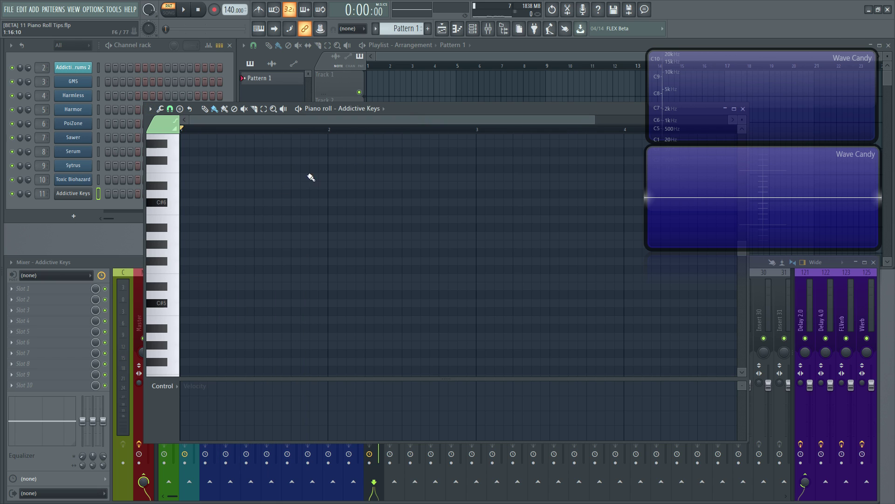
left_click(180, 109)
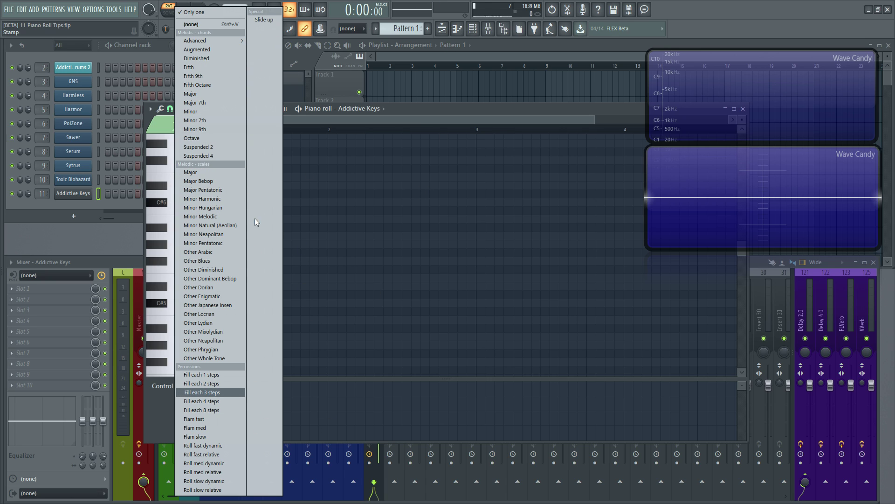
left_click(410, 121)
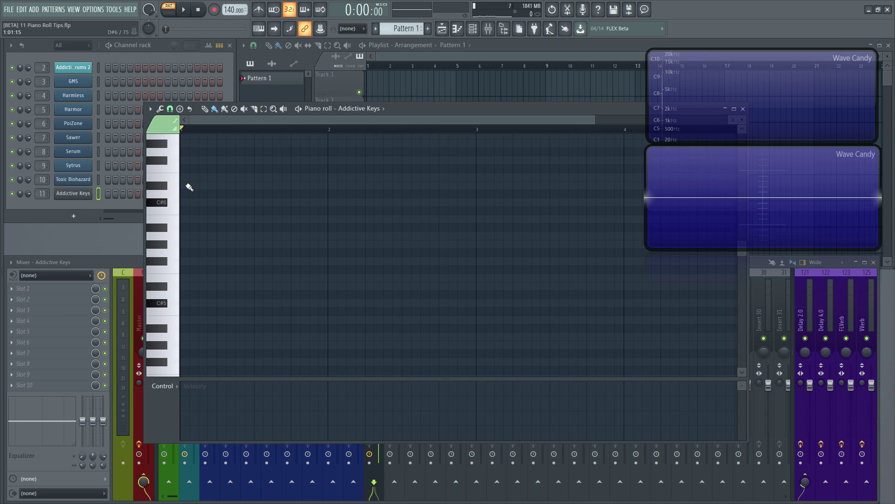
left_click(180, 109)
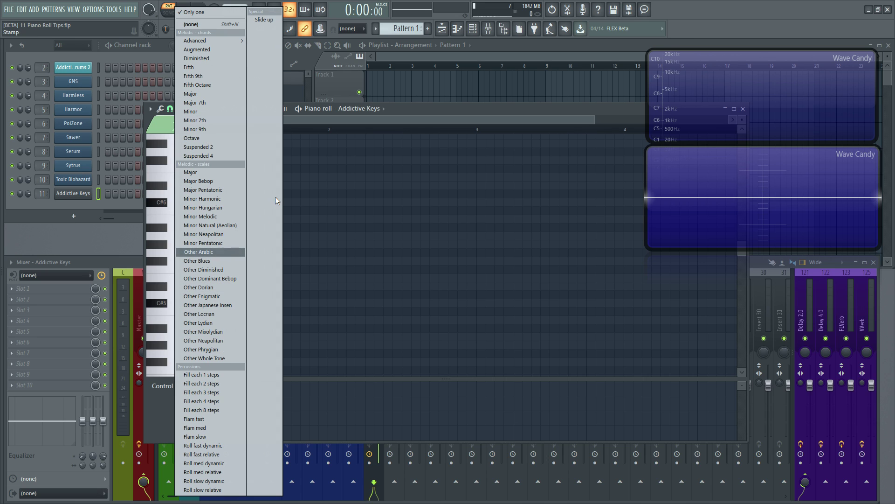
left_click(210, 226)
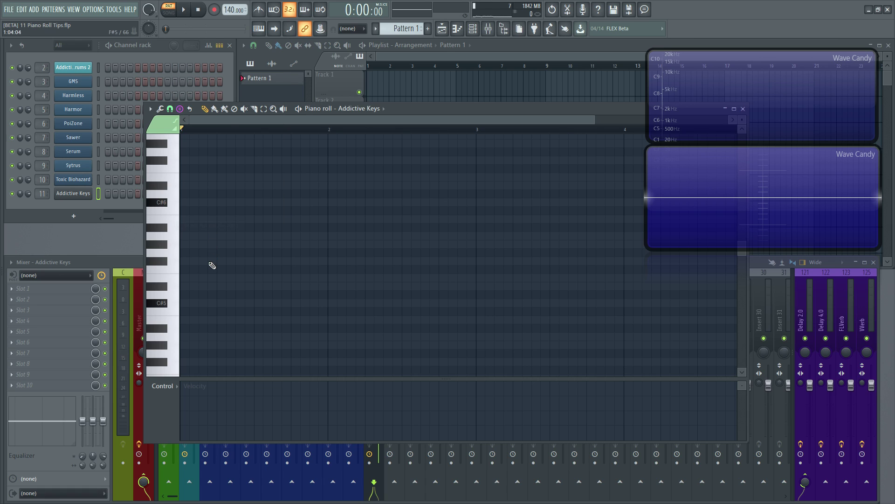
left_click(187, 304)
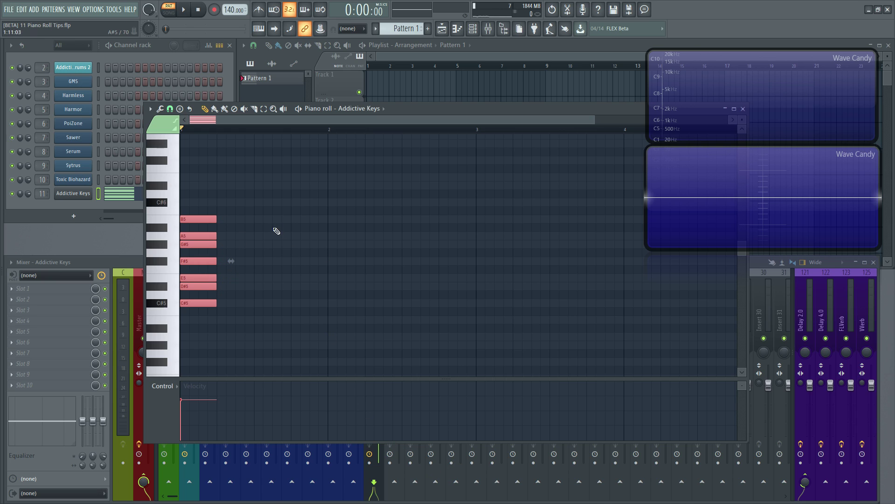
- Try moving the stamped scale notes later, undo it, then select and deselect them
left_click_drag(197, 278, 278, 282)
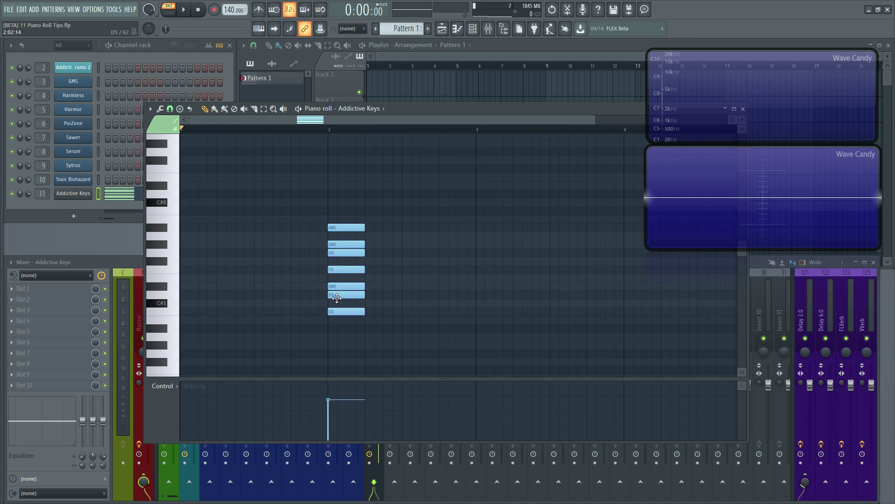
key("ctrl+z")
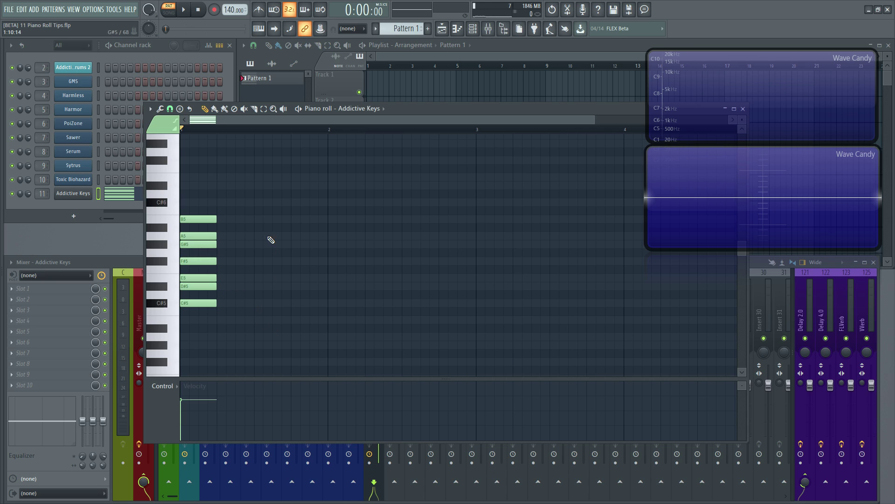
left_click_drag(295, 172, 169, 338)
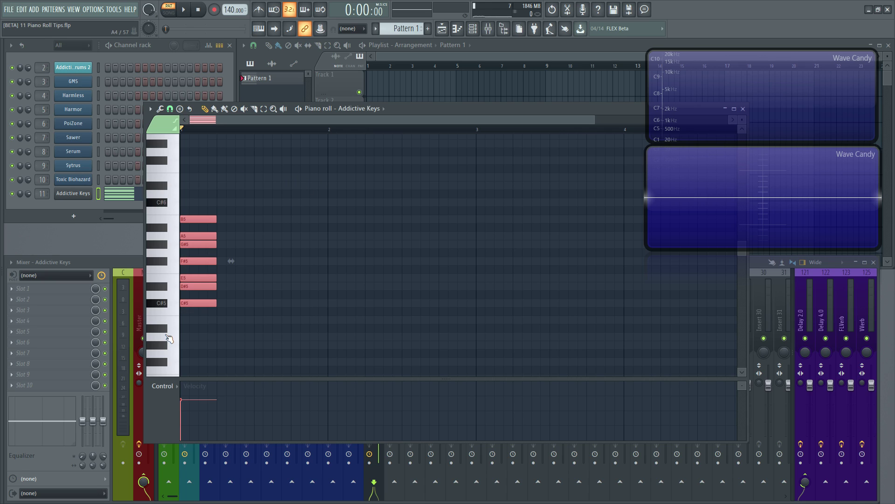
left_click_drag(290, 147, 164, 341)
left_click(251, 277)
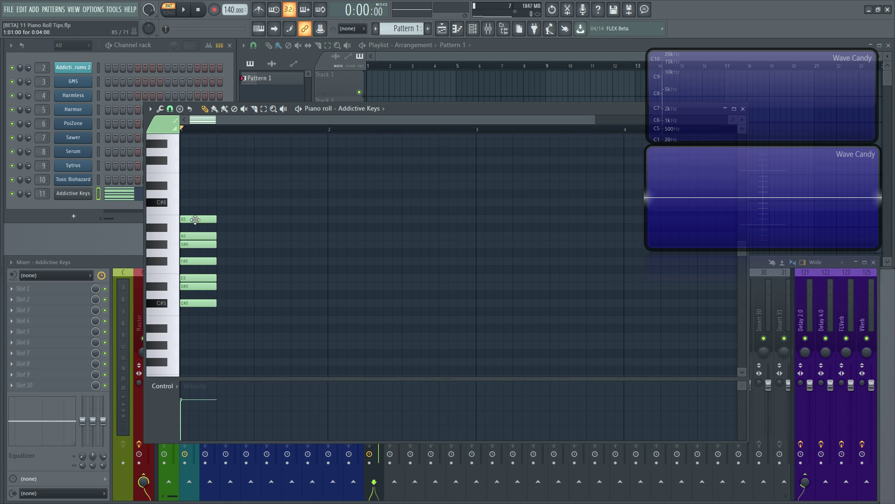
mouse_move(197, 236)
left_mouse_down()
mouse_move(270, 238)
mouse_move(197, 236)
left_mouse_up()
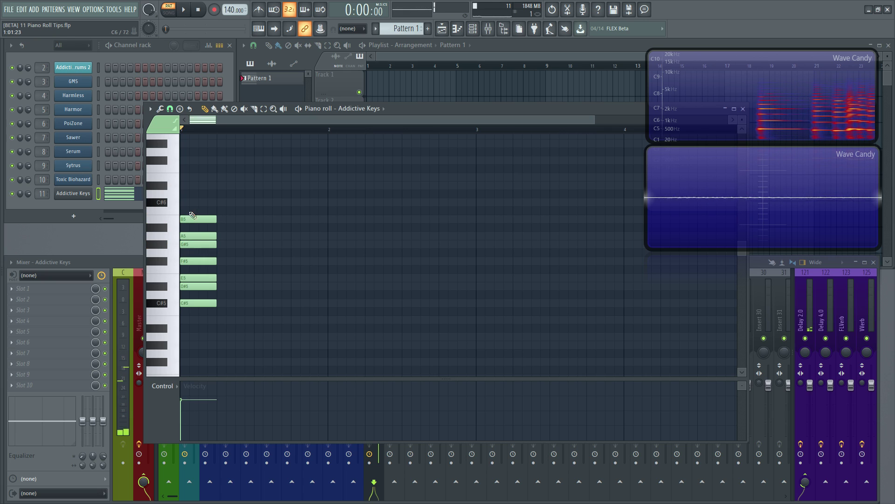
- Delete the remaining stamped scale notes one by one
right_click(196, 219)
right_click(196, 239)
right_click(196, 261)
right_click(196, 282)
right_click(196, 303)
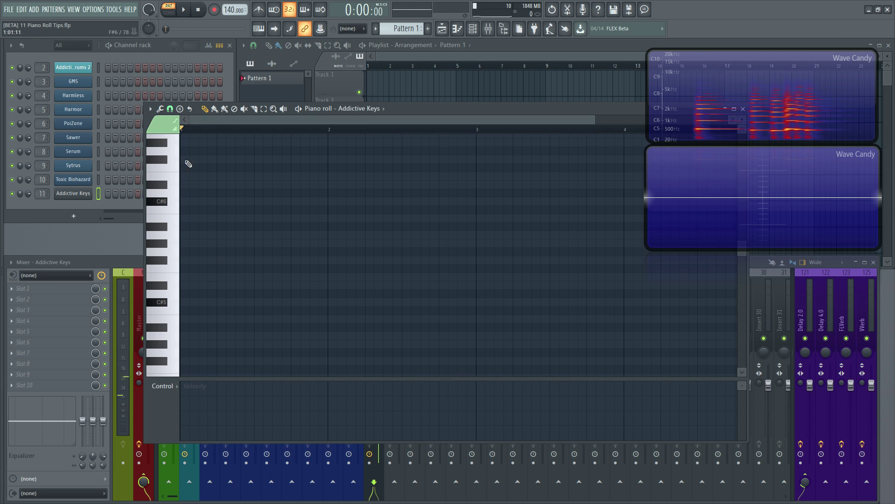
left_click(179, 110)
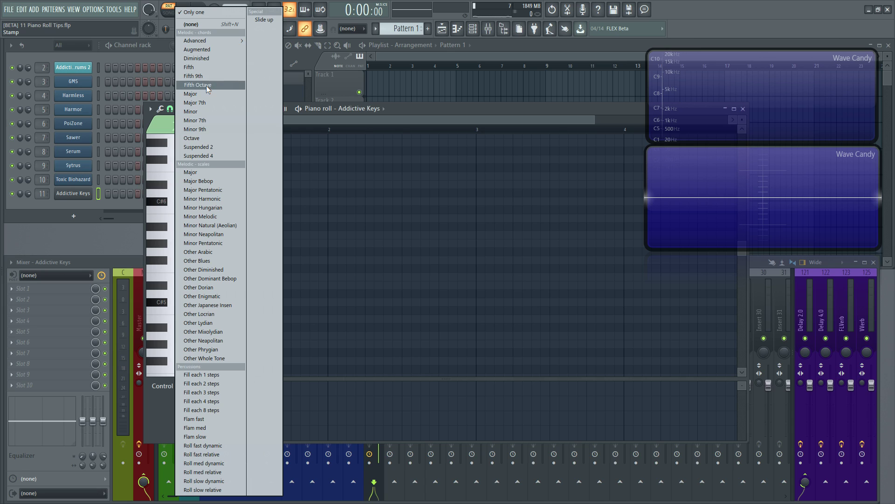
left_click(209, 100)
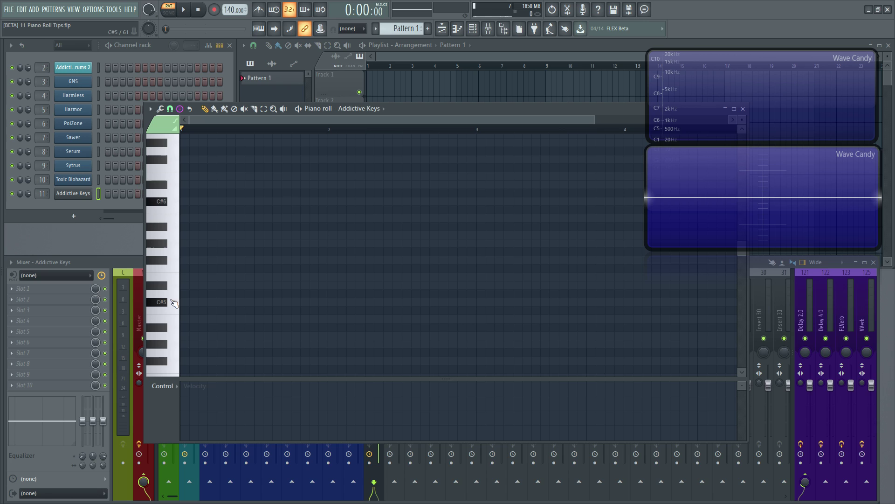
left_click(191, 304)
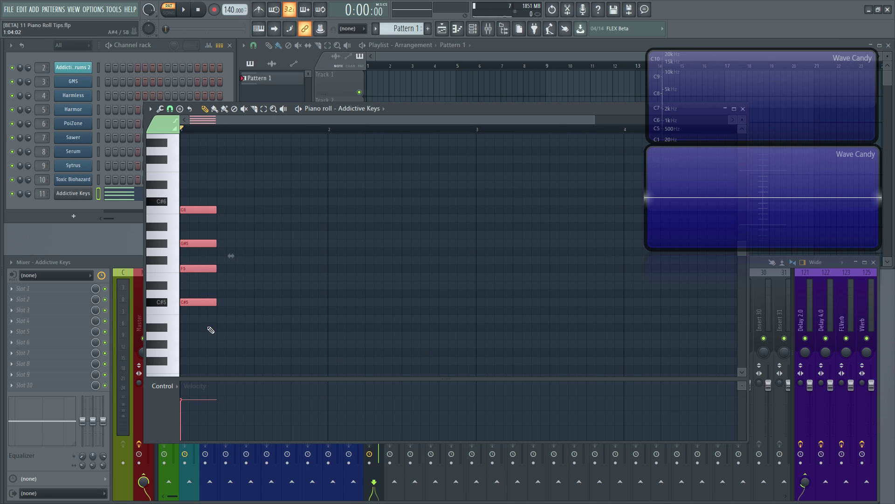
left_click(204, 220)
left_click_drag(224, 230, 242, 236)
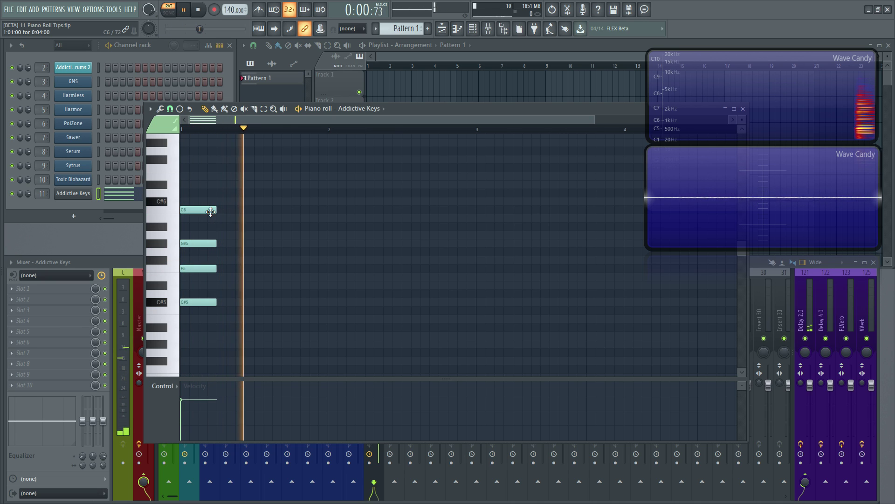
left_click_drag(200, 189, 205, 190)
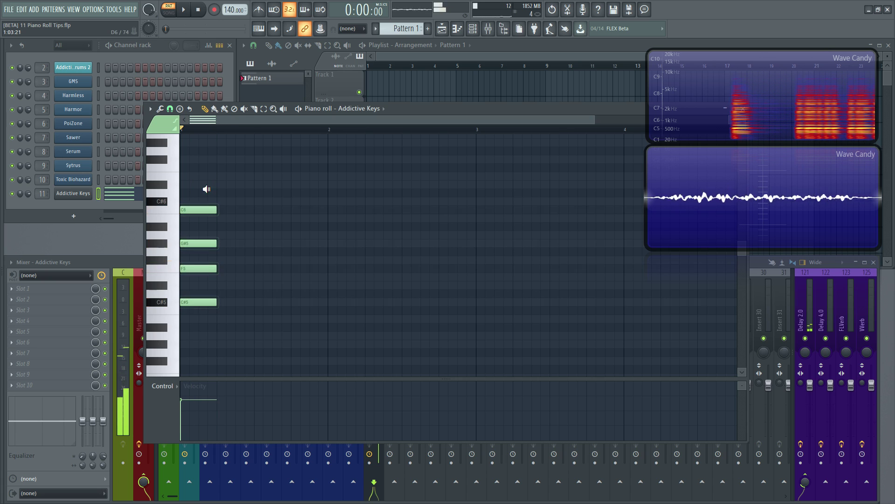
key("ctrl+a")
key("Delete")
scroll(256, 154, "up", 1)
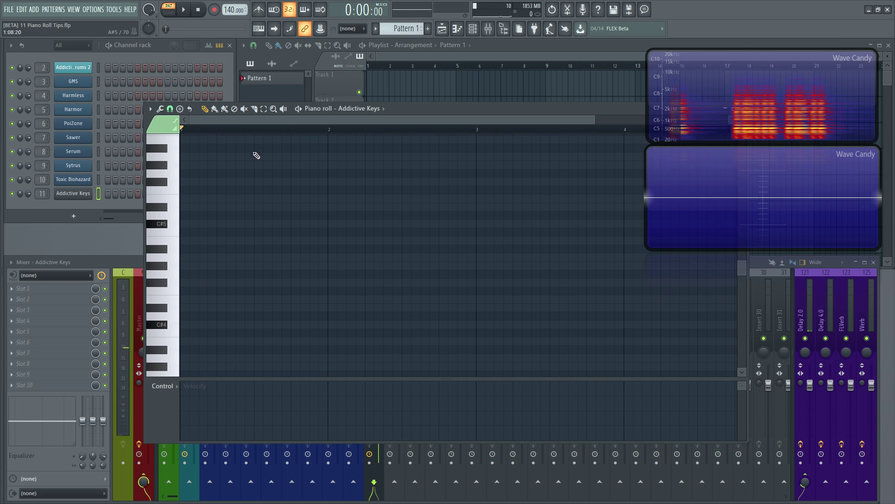
left_click(180, 109)
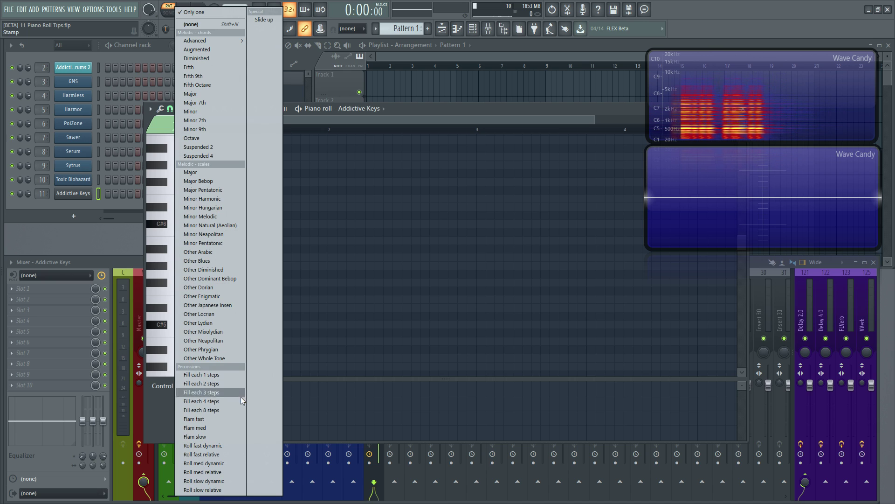
left_click(203, 392)
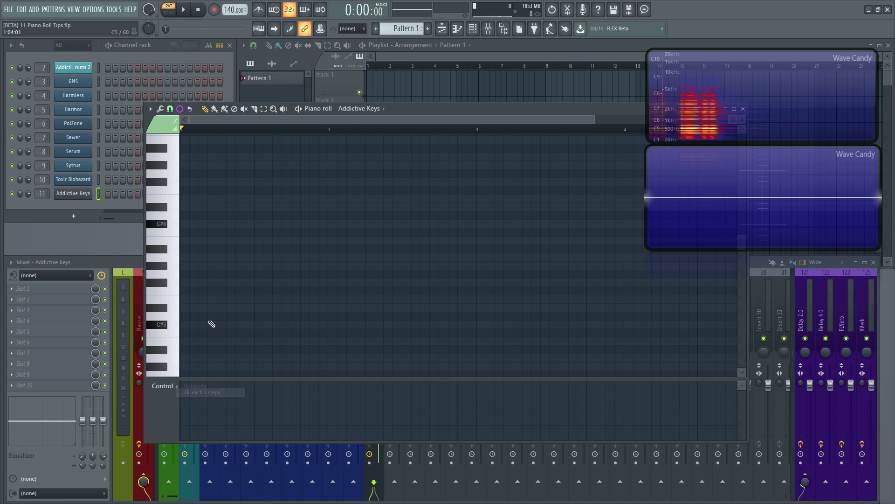
left_click(185, 257)
key("space")
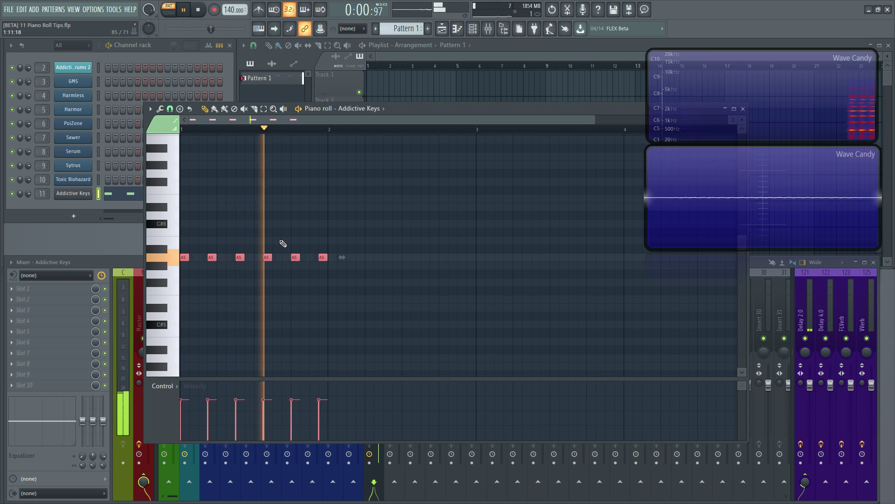
key("space")
key("ctrl+z")
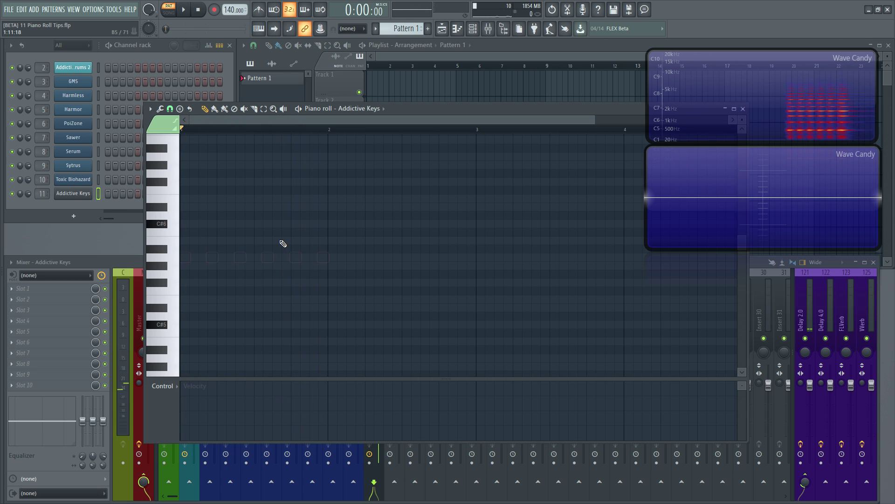
- Choose a Flam stamp preset and stamp a B5 flam into the pattern
left_click(180, 109)
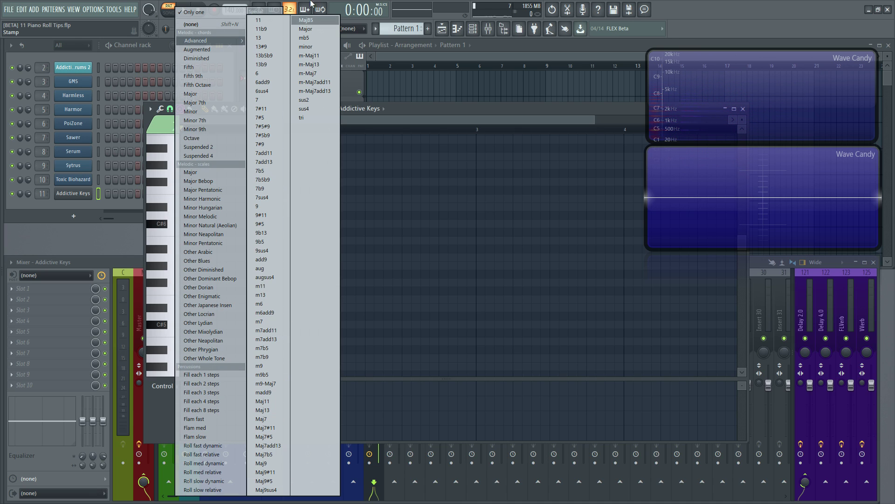
mouse_move(259, 12)
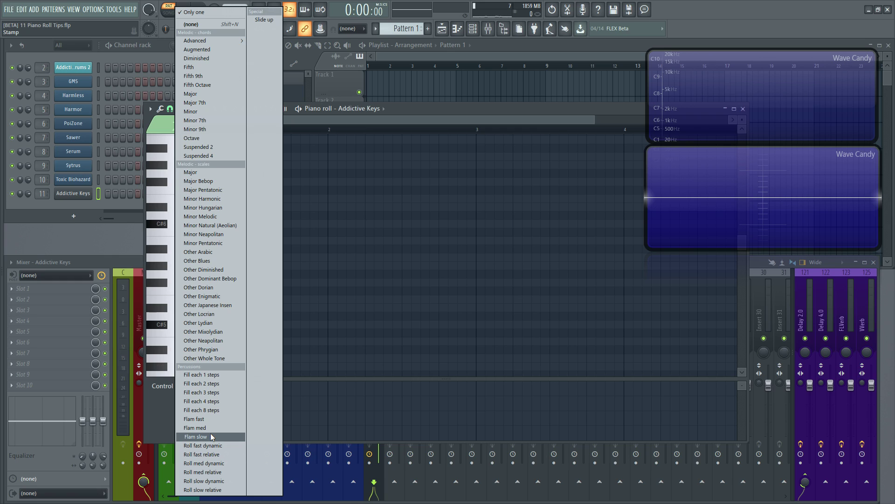
left_click(208, 419)
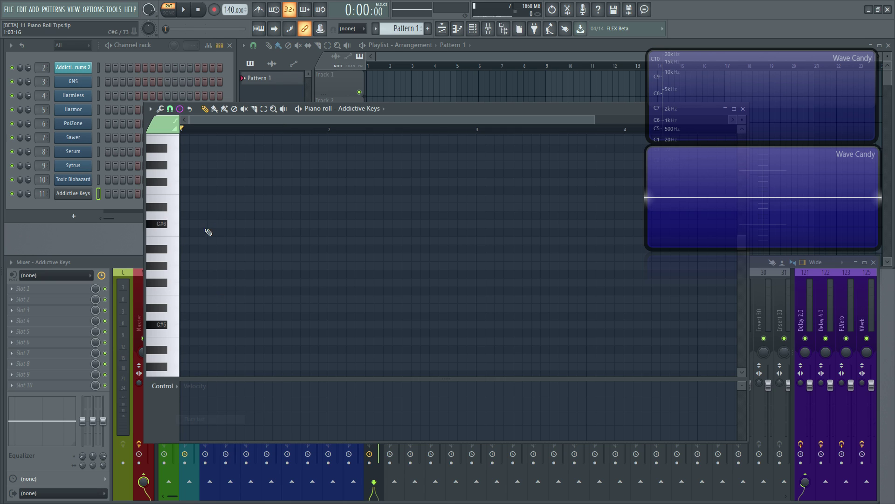
left_click(194, 240)
- Move the B5 flam notes to the pattern start and play them back
scroll(194, 243, "up", 3)
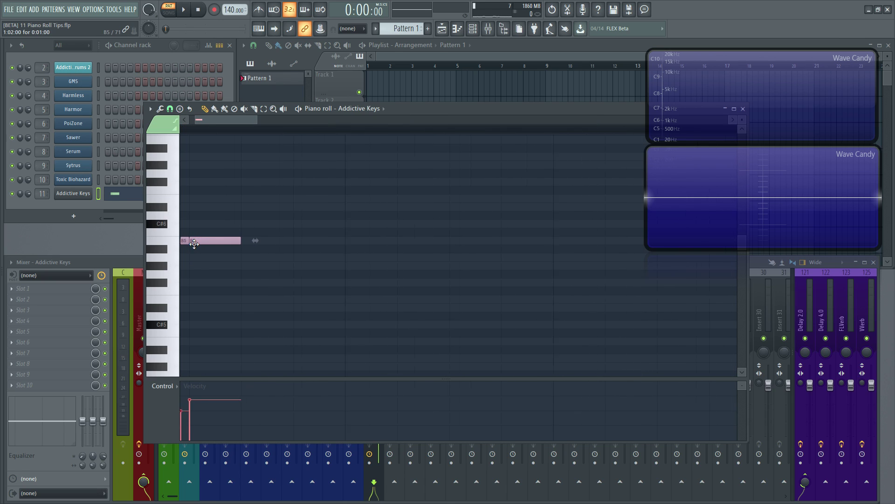
scroll(194, 243, "up", 2)
left_click_drag(220, 120, 117, 117)
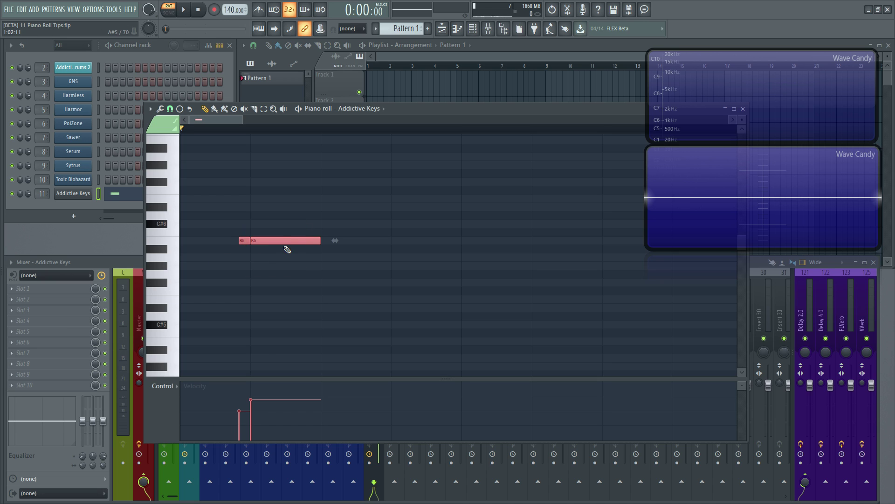
left_click_drag(286, 240, 144, 237)
key("space")
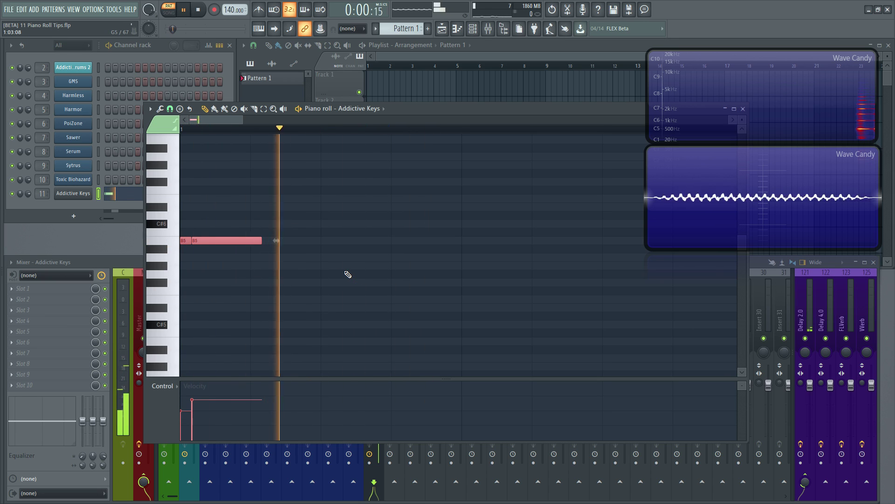
key("space")
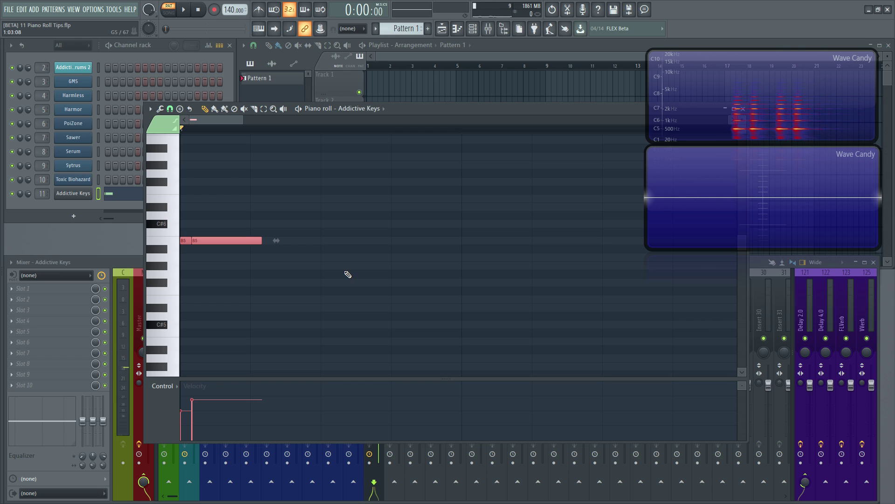
- Delete the B5 flam and stamp a fast note roll on D#5
right_click(220, 240)
left_click(180, 109)
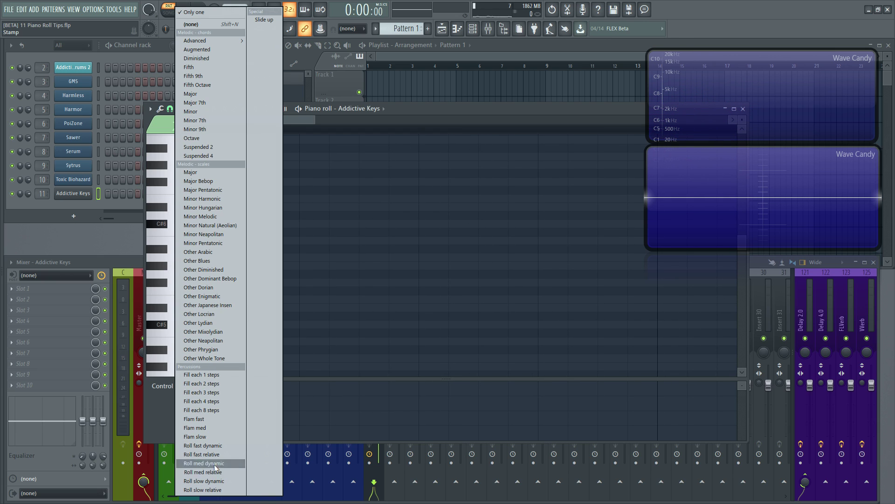
left_click(210, 453)
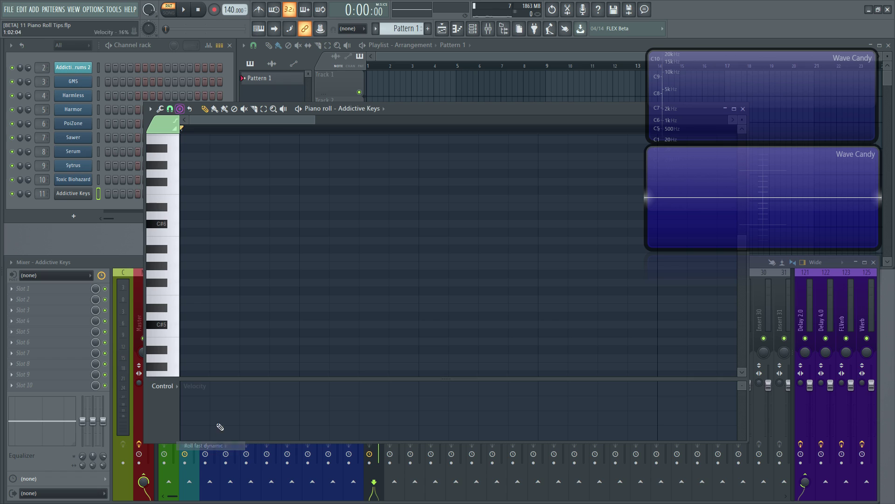
left_click(183, 308)
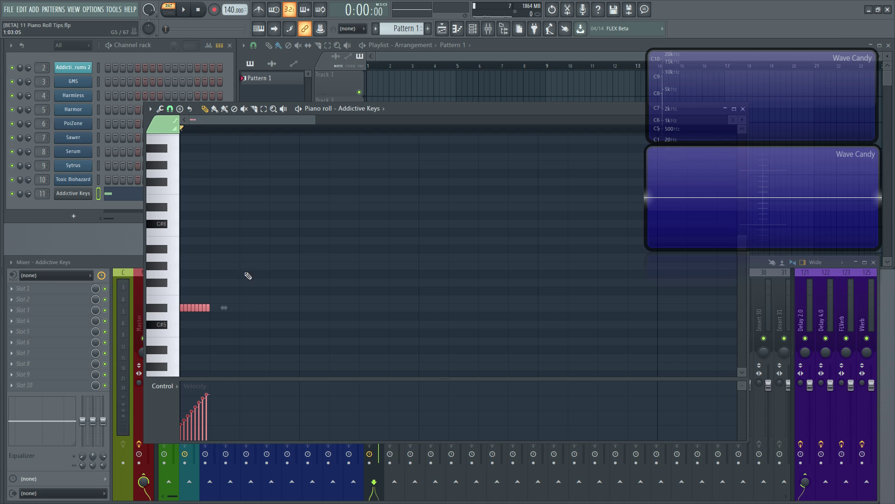
- Play the D#5 roll, stretch it across the bar, then stop and delete it
key("space")
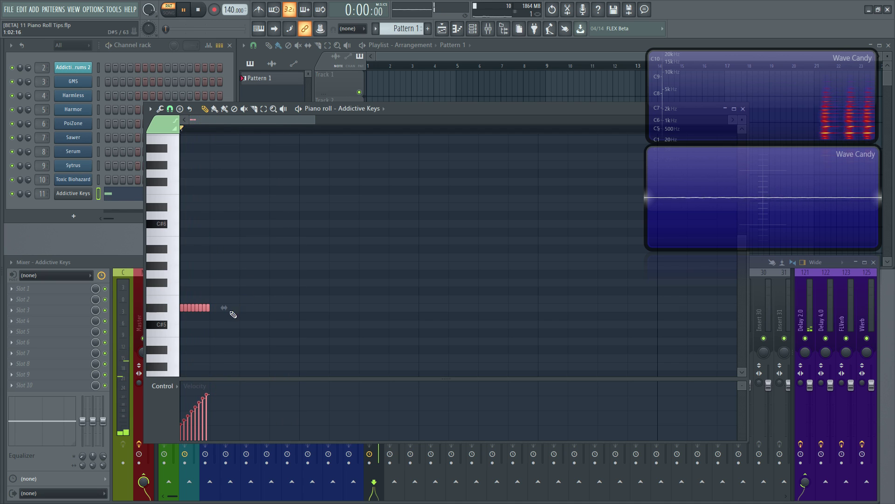
left_click_drag(224, 308, 386, 308)
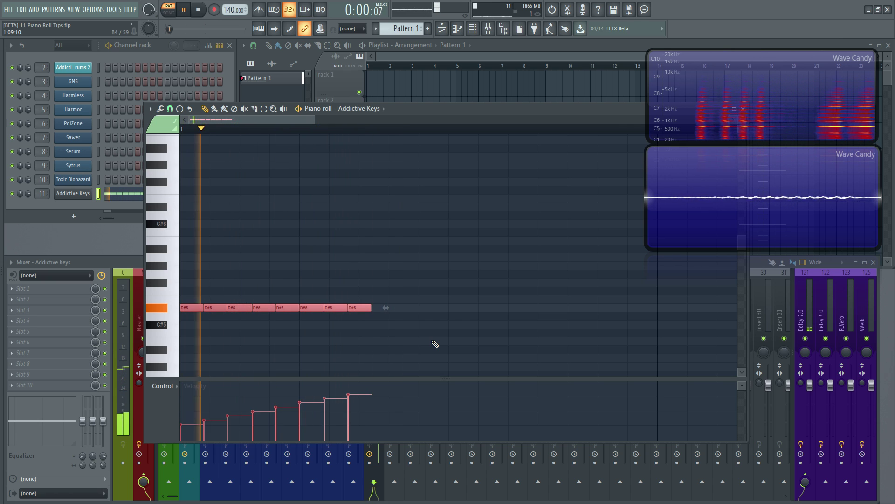
key("space")
key("Delete")
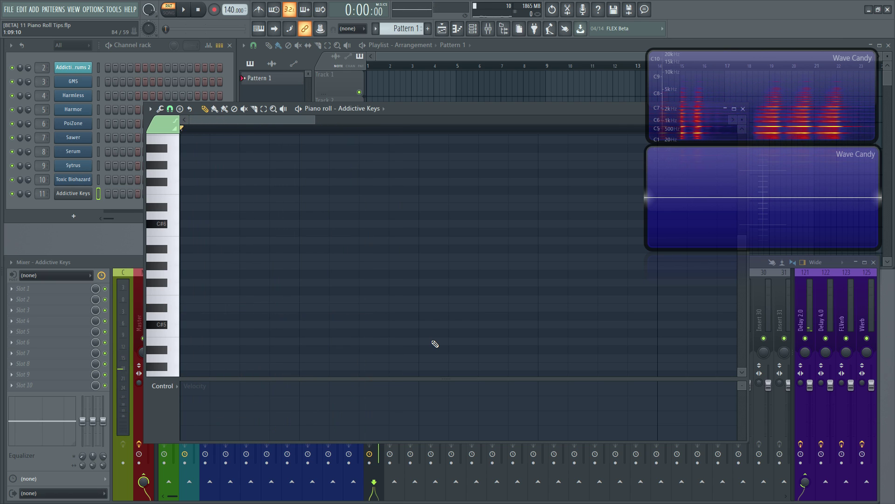
- Draw one C#5 note at the start of bar 1, about one beat long
left_click(178, 110)
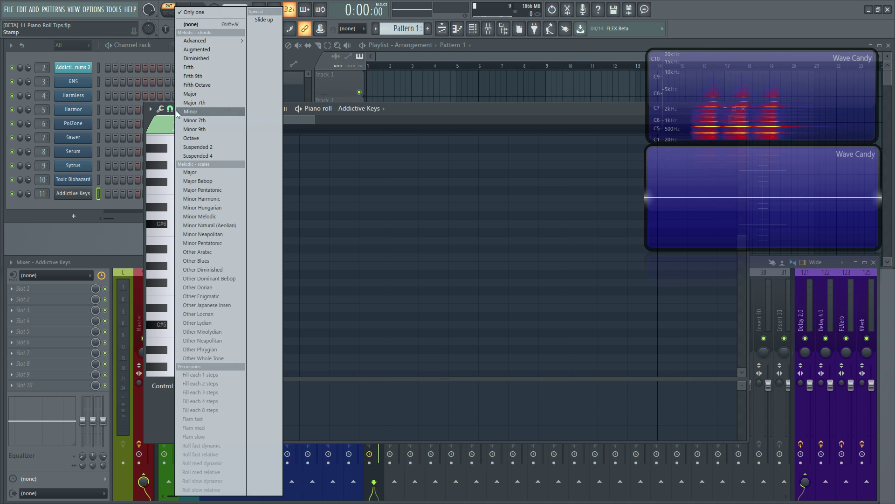
left_click(441, 107)
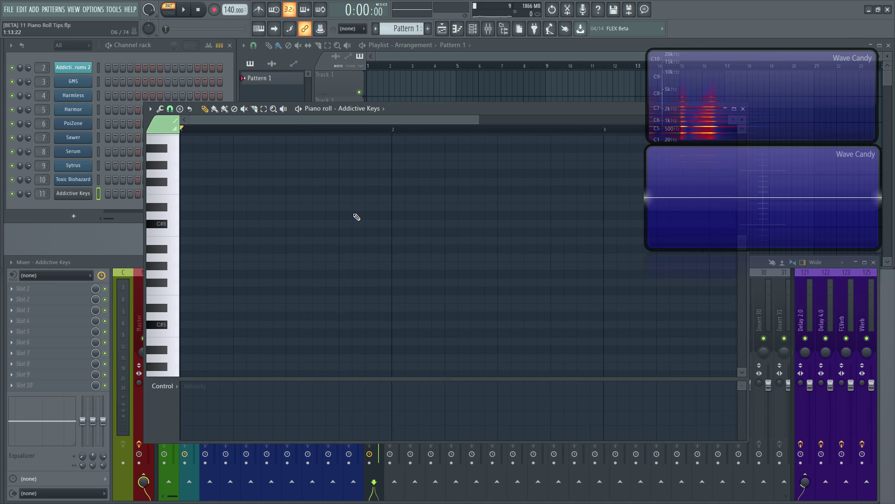
scroll(357, 217, "down", 1)
scroll(296, 244, "down", 2)
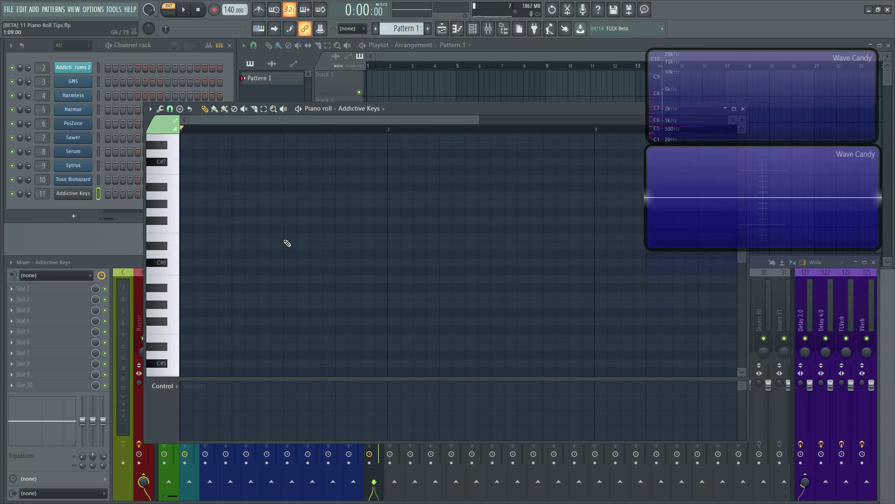
scroll(287, 243, "down", 1)
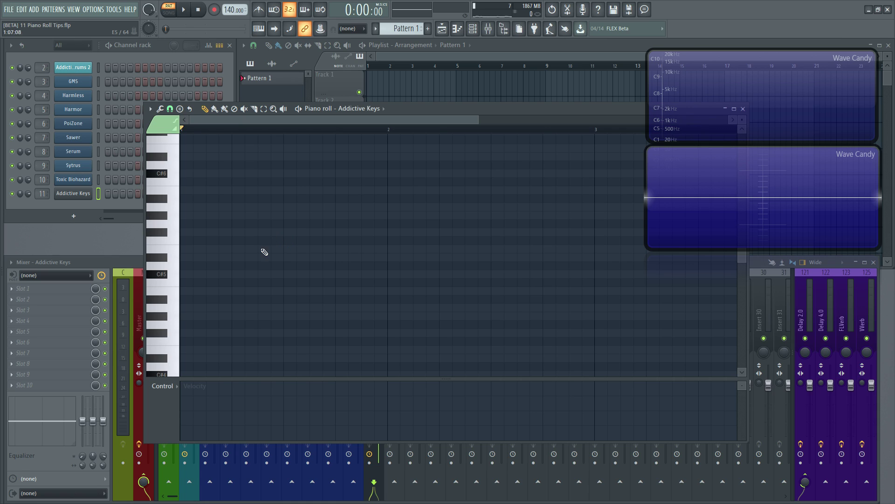
left_click(184, 274)
mouse_move(191, 275)
left_mouse_down()
mouse_move(294, 274)
mouse_move(237, 278)
left_mouse_up()
key("ctrl+a")
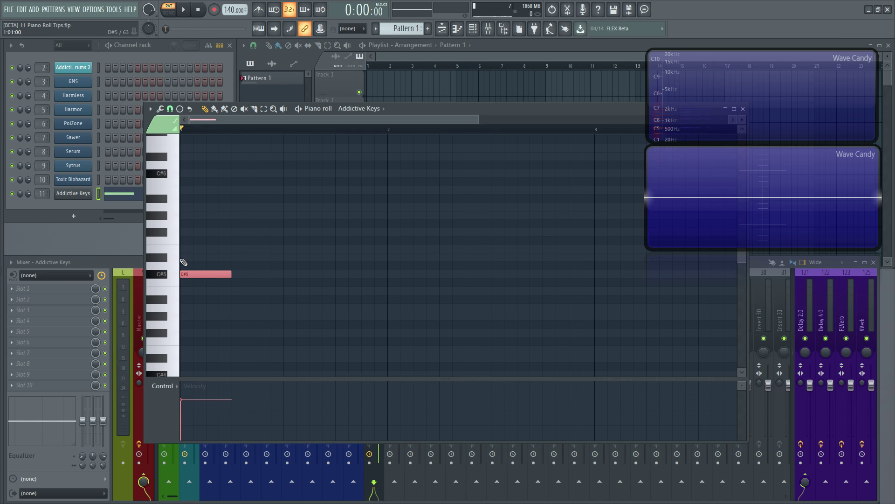
- Build the beat-1 chord C#5-E5-G#5-B5 and the beat-2 chord F#5-A5-C#6
left_click(183, 249)
left_click(184, 215)
left_click(183, 190)
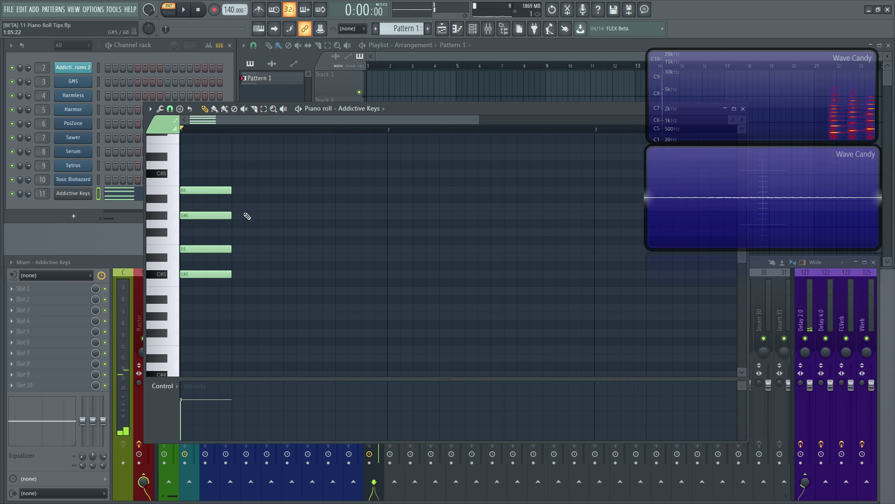
left_click(237, 232)
left_click(237, 207)
left_click(240, 173)
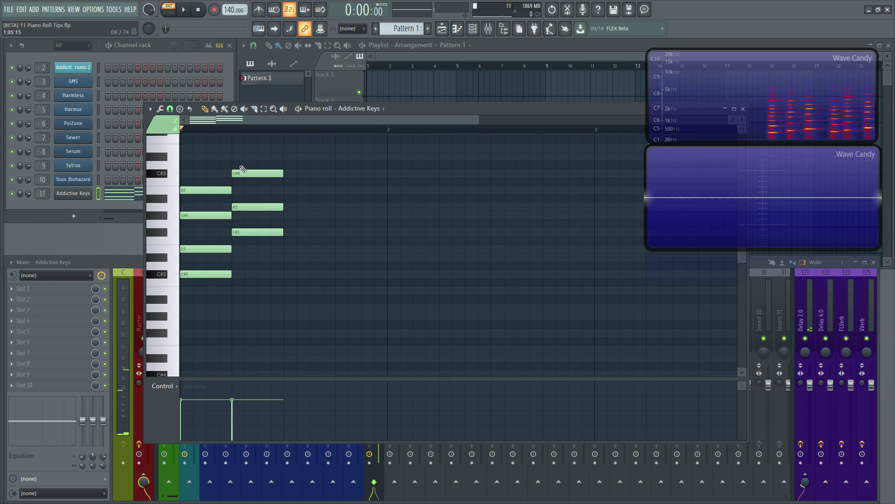
- Add the beat-3 chord D#5-F#5-A5 and a beat-4 chord D#5-F#5-A5-C#6
left_click(287, 257)
left_click(286, 232)
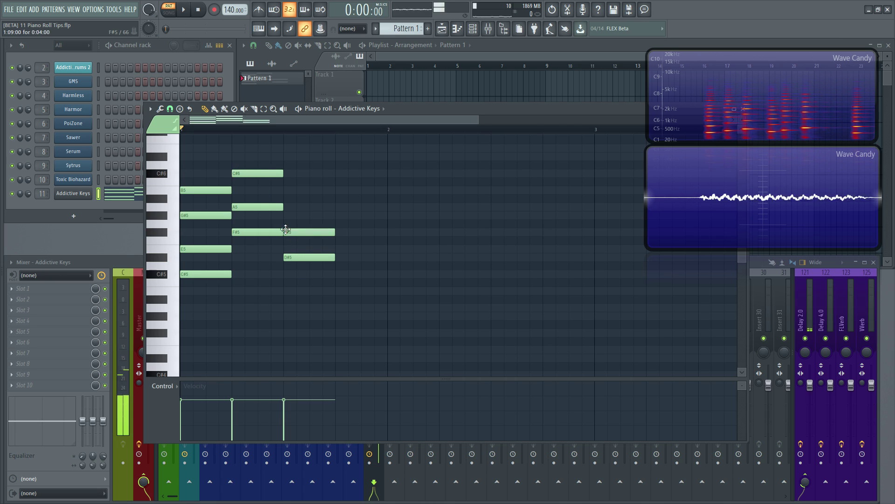
left_click(287, 207)
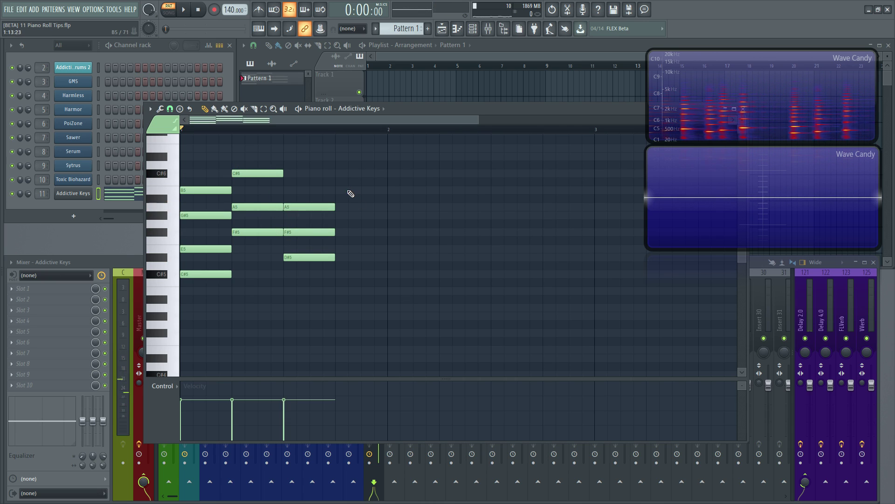
left_click(336, 173)
left_click(338, 207)
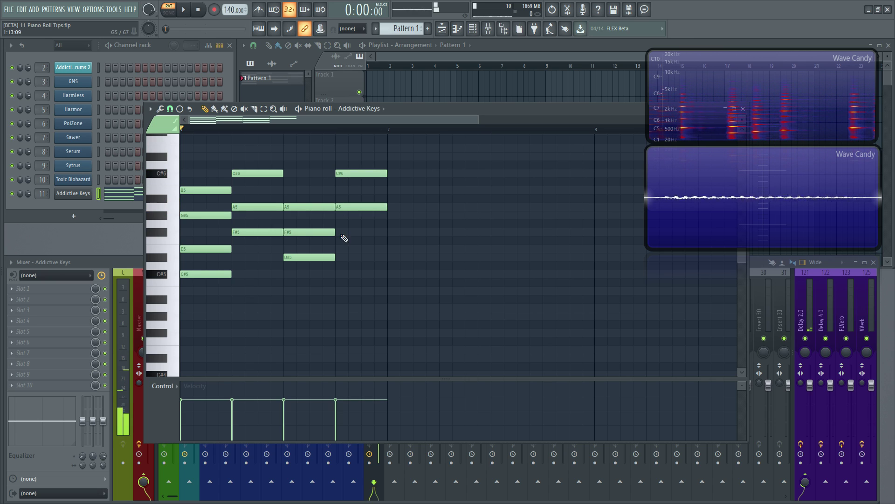
left_click(339, 233)
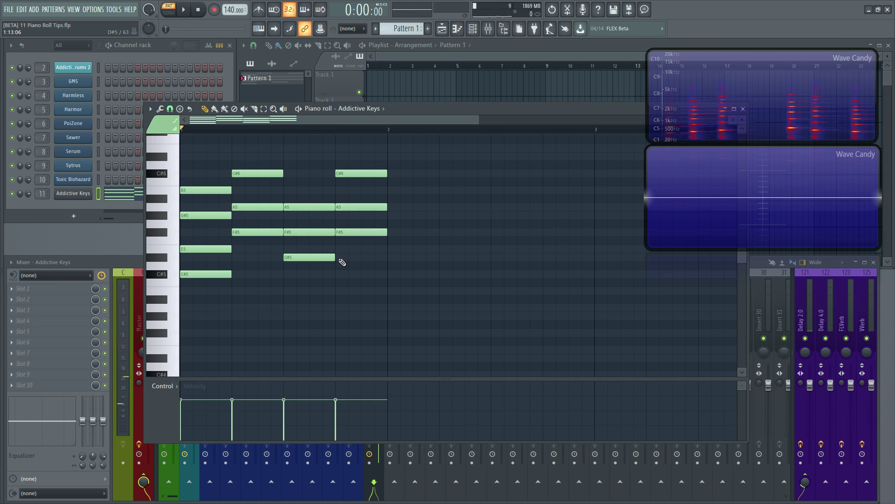
left_click(345, 257)
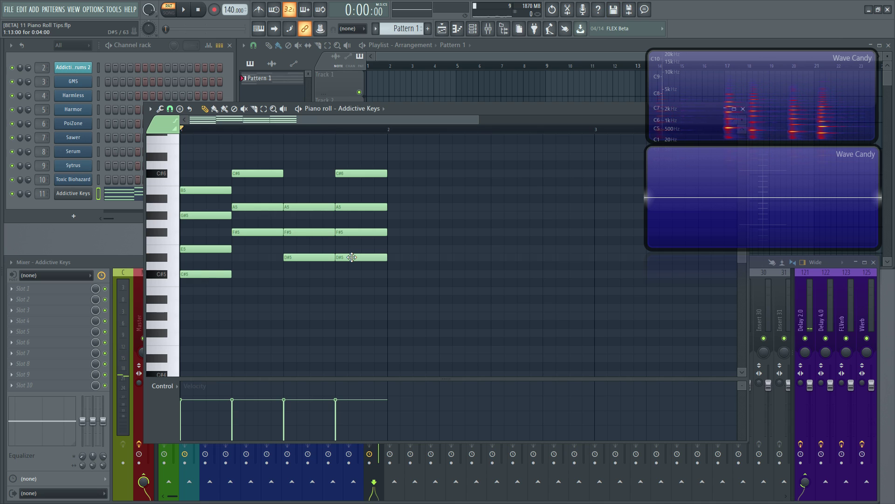
- Lower the beat-4 chord to B4, D#5, F#5 and B5
left_click_drag(352, 257, 351, 290)
left_click_drag(344, 233, 347, 258)
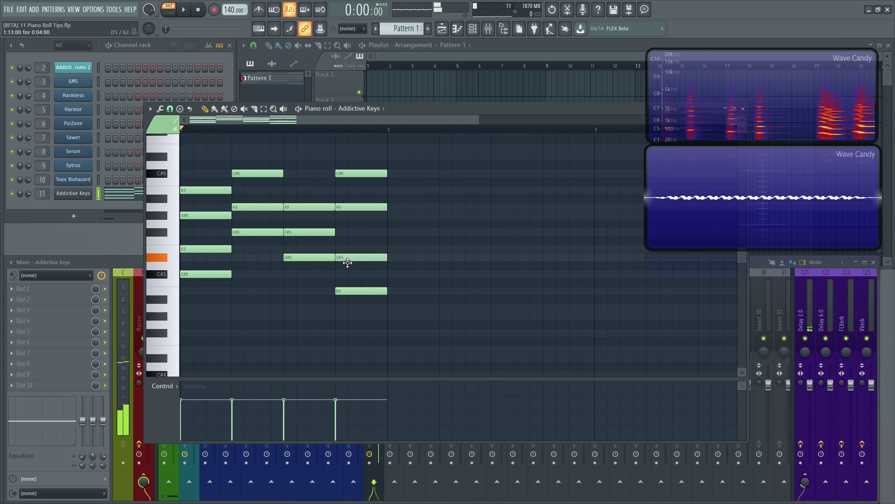
left_click_drag(347, 207, 350, 233)
left_click_drag(356, 174, 352, 191)
key("ctrl+Left")
key("ctrl+Left")
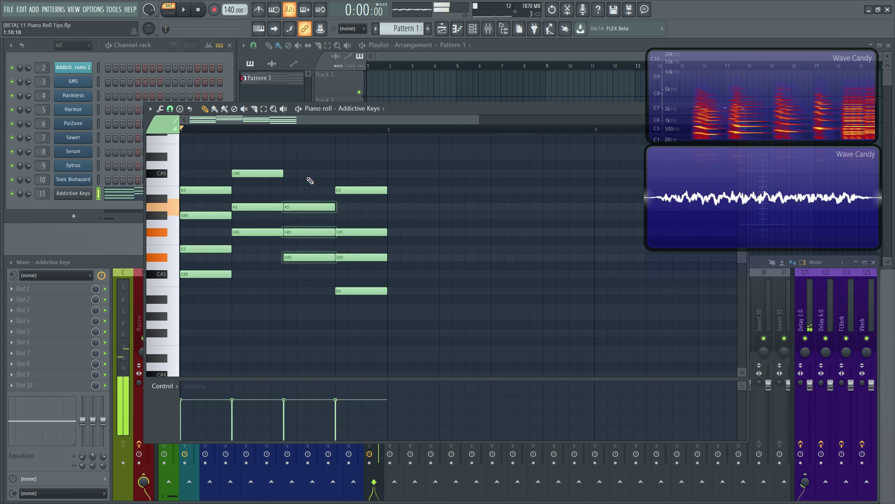
key("ctrl+Left")
key("ctrl+Left")
key("ctrl+d")
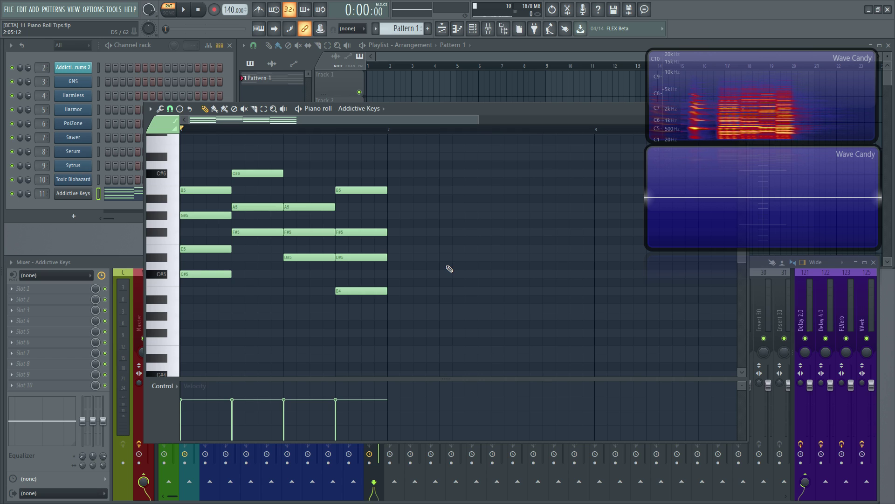
- Strum all chords in the Strumizer with raised Start Time strength and Preserve end on
key("ctrl+a")
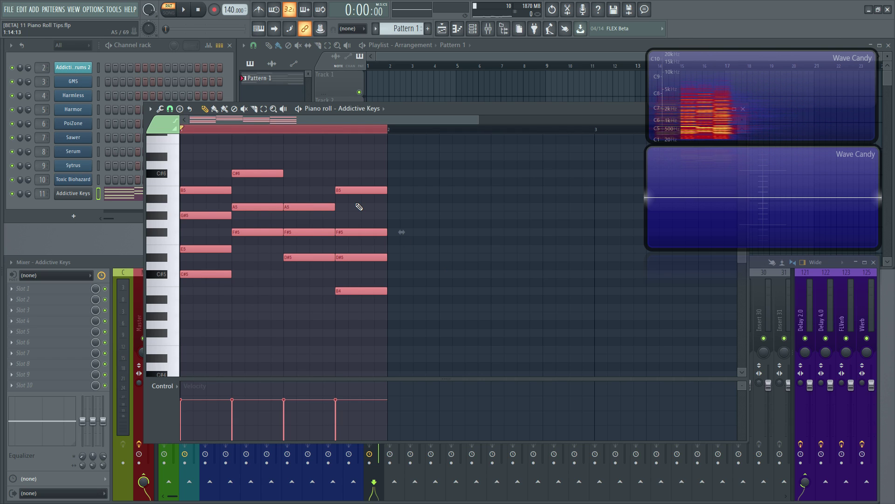
key("alt+s")
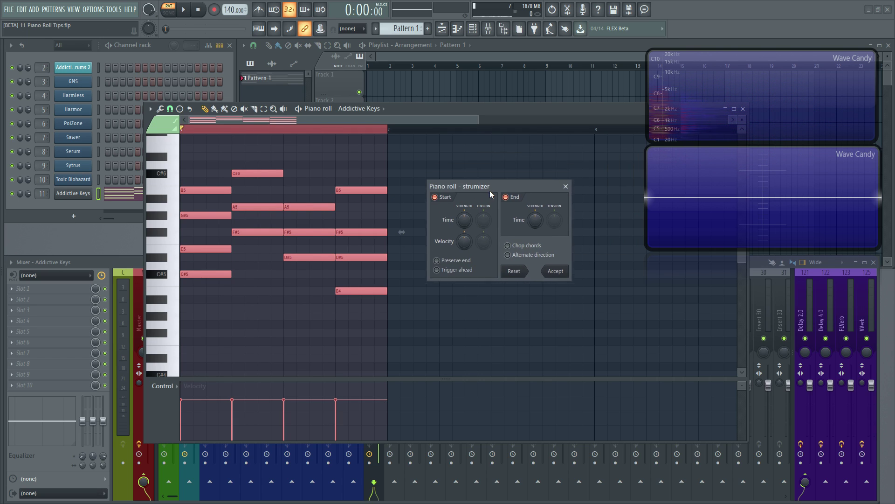
left_click_drag(490, 192, 490, 175)
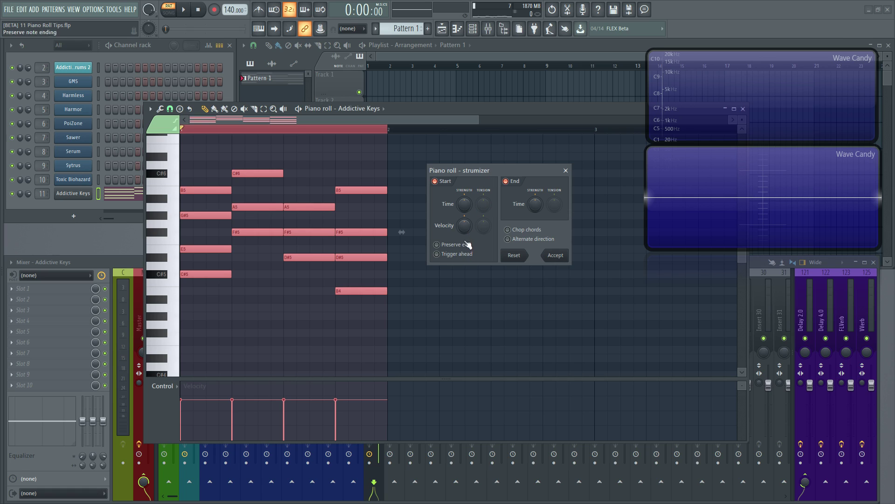
left_click_drag(462, 207, 464, 196)
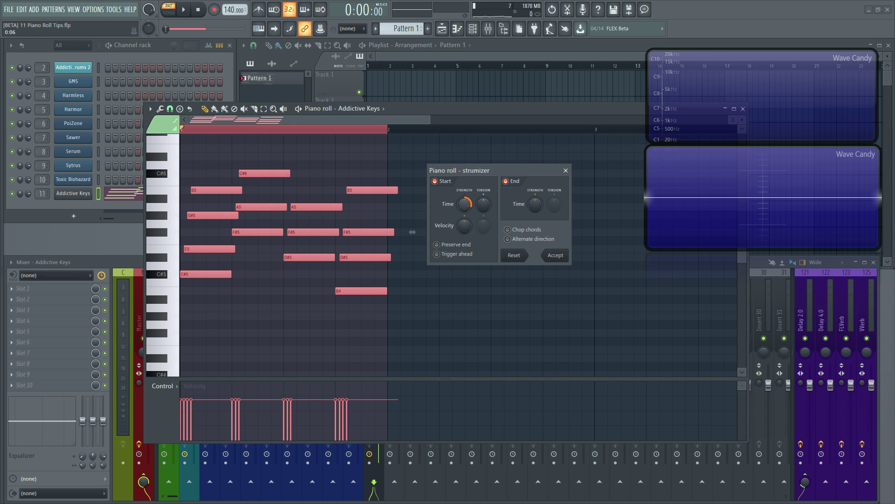
left_click(447, 245)
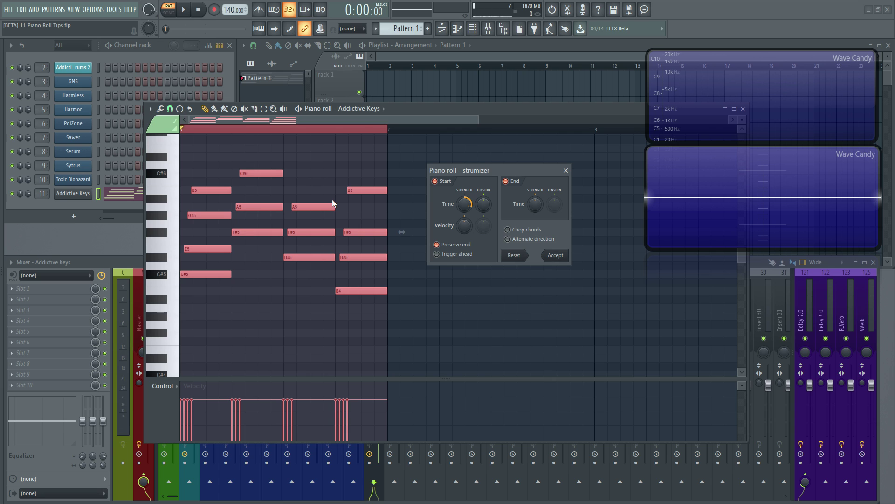
- Play the strummed chords twice to audition them
key("space")
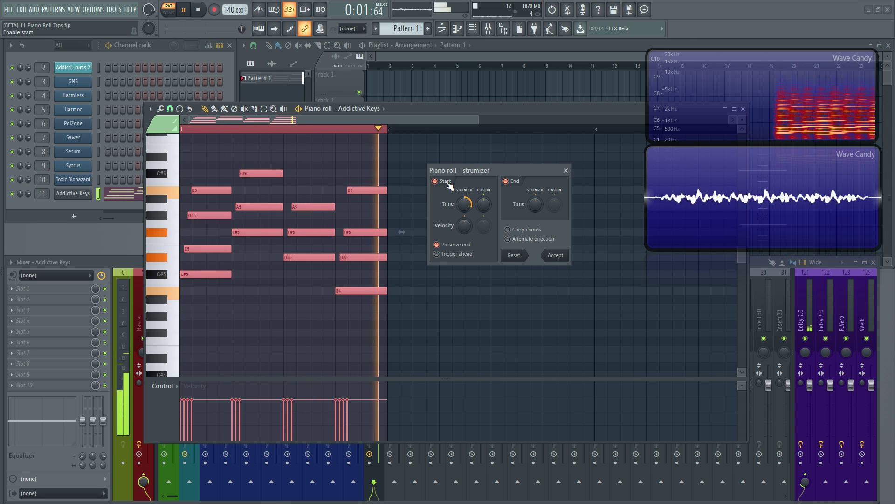
key("space")
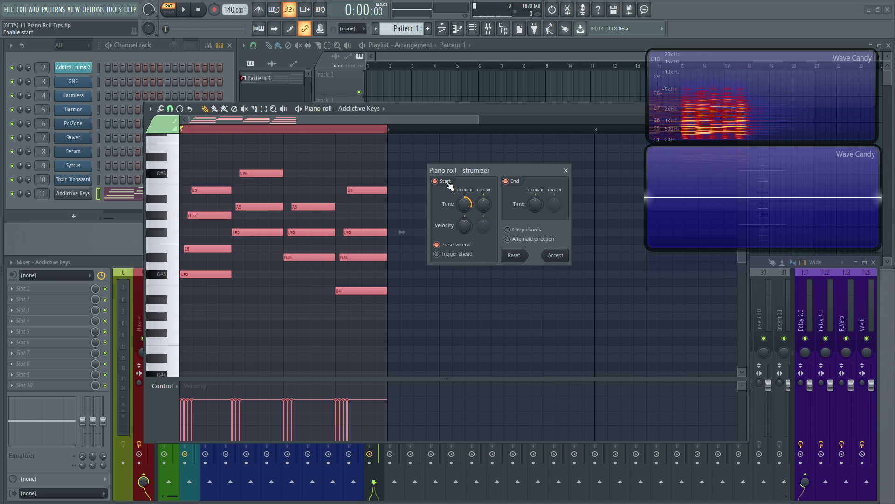
key("space")
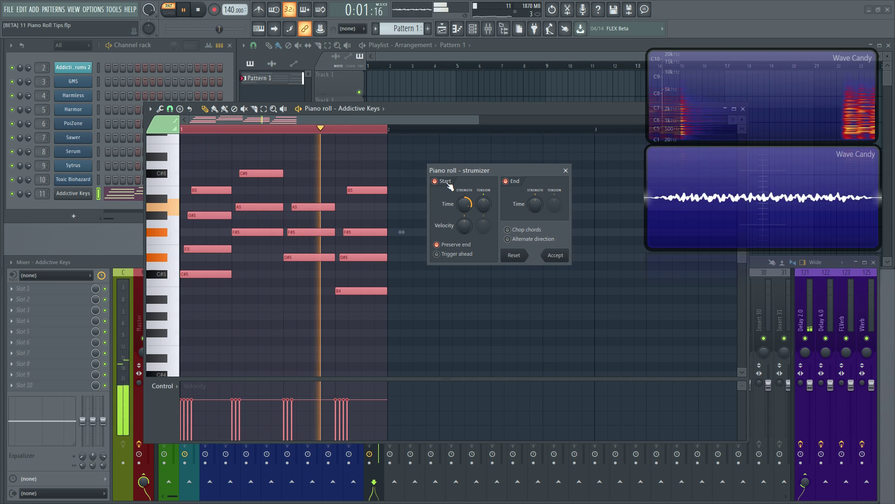
key("space")
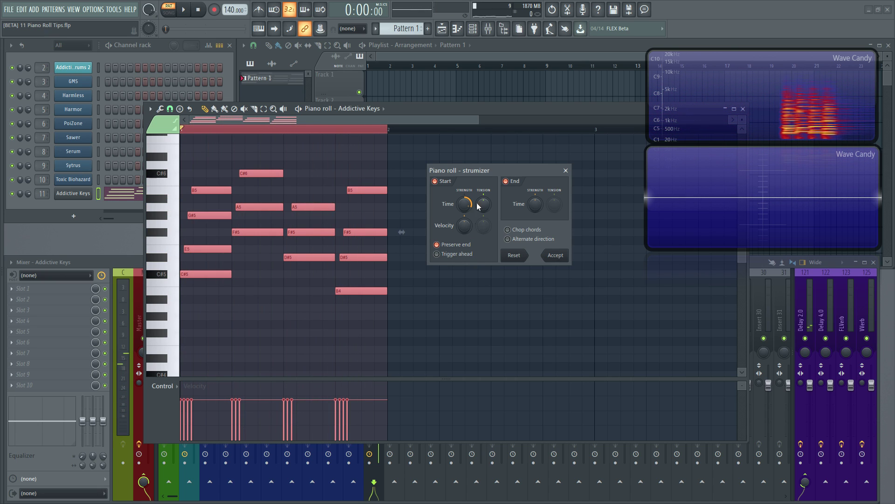
- Set the strum velocity change to -72% and adjust the end-time strength
left_click_drag(465, 229, 466, 219)
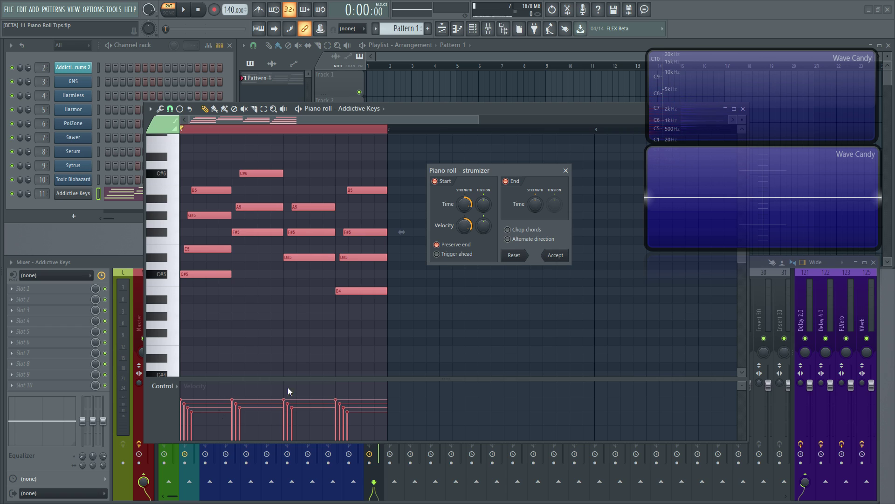
left_click_drag(465, 225, 465, 261)
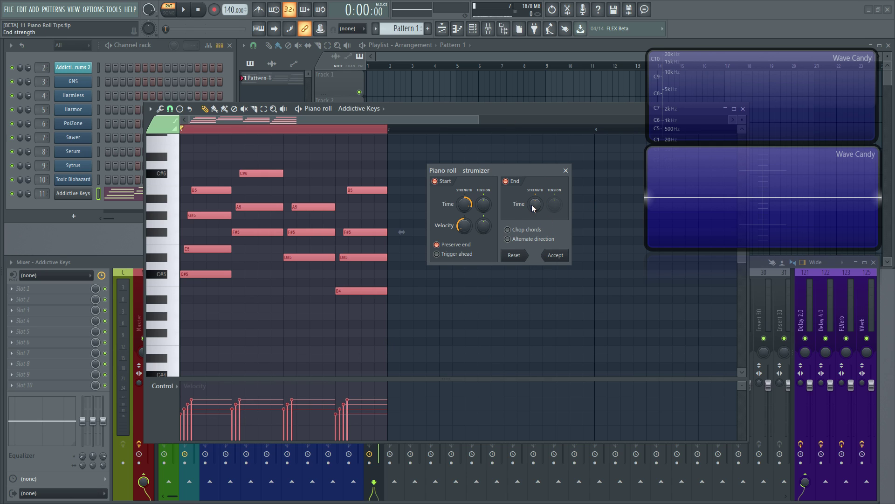
mouse_move(535, 208)
left_mouse_down()
mouse_move(534, 186)
mouse_move(533, 231)
left_mouse_up()
key("space")
- Try Alternate direction, then close the Strumizer without applying the strum
key("space")
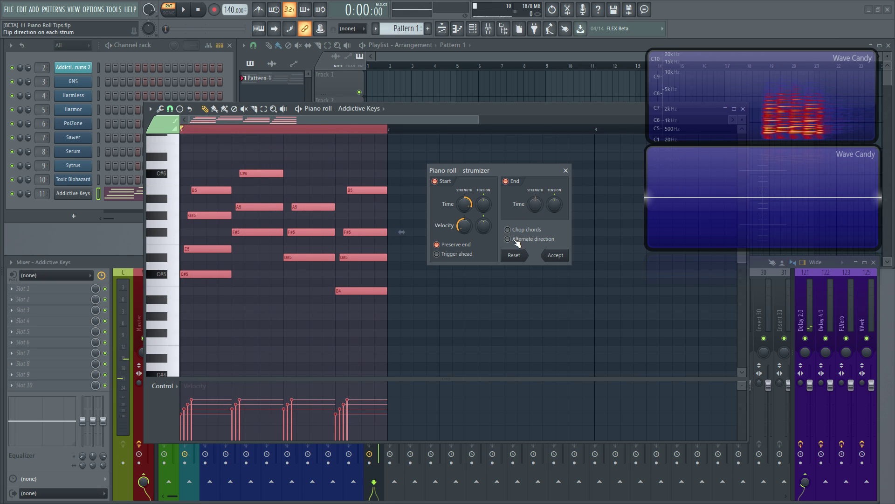
left_click(509, 239)
key("space")
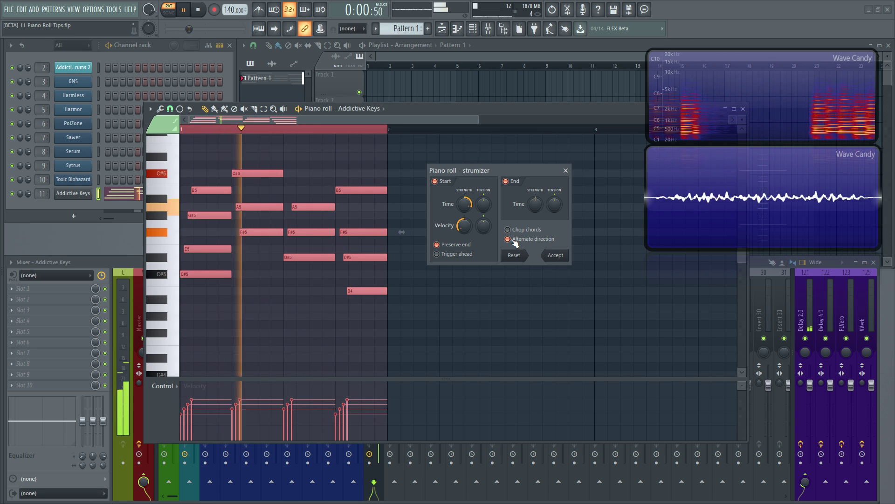
left_click(565, 170)
key("space")
- Deselect the chord notes and move the piano roll window down and right
left_click(564, 178)
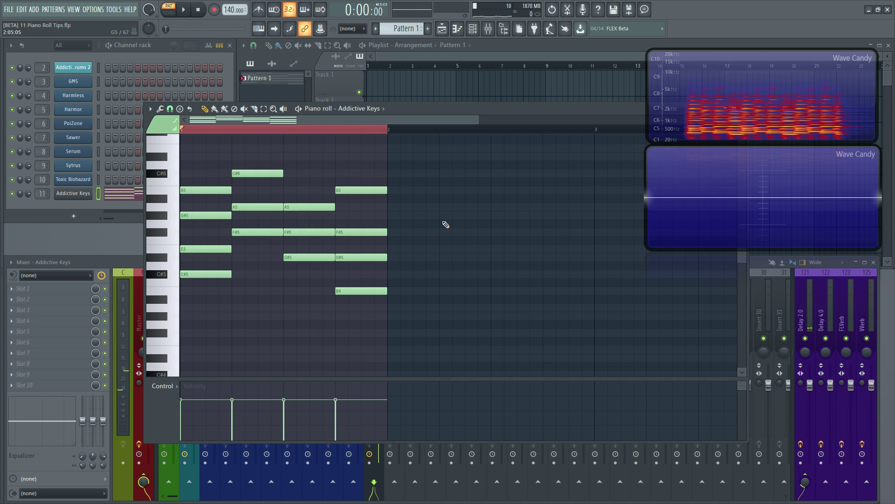
left_click(363, 129)
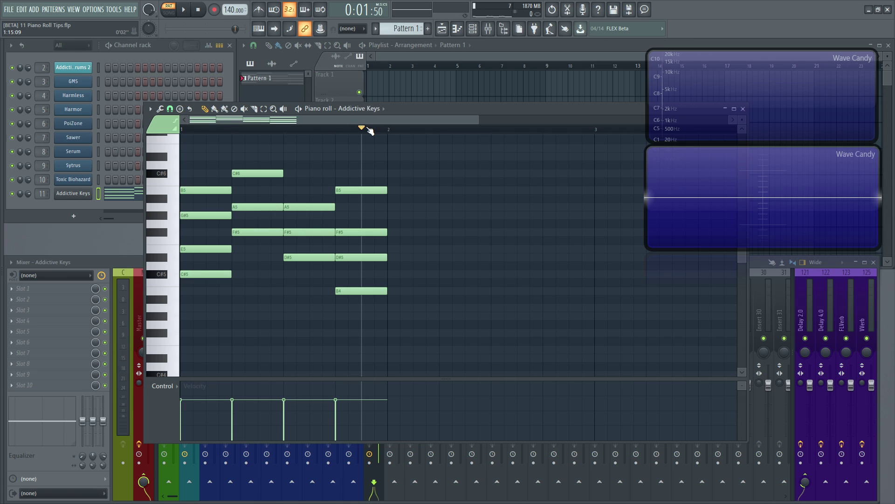
left_click_drag(397, 109, 465, 137)
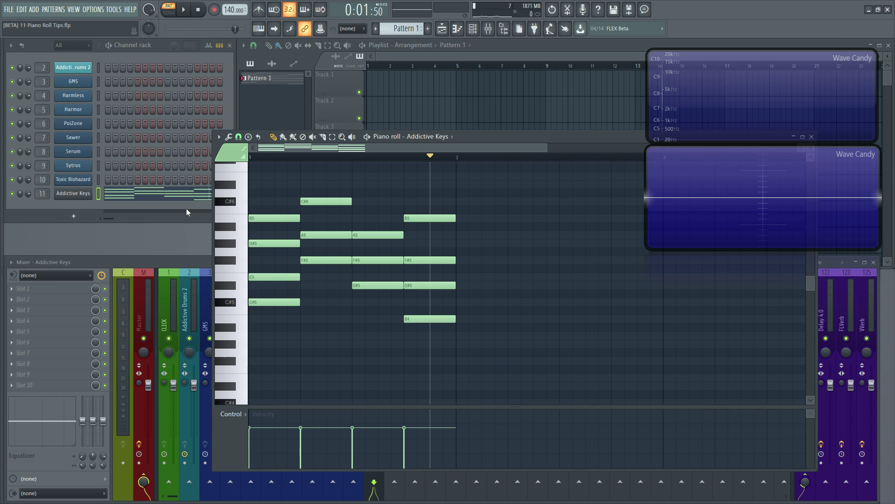
- Maximize the piano roll and make Harmor the instrument being edited
right_click(88, 125)
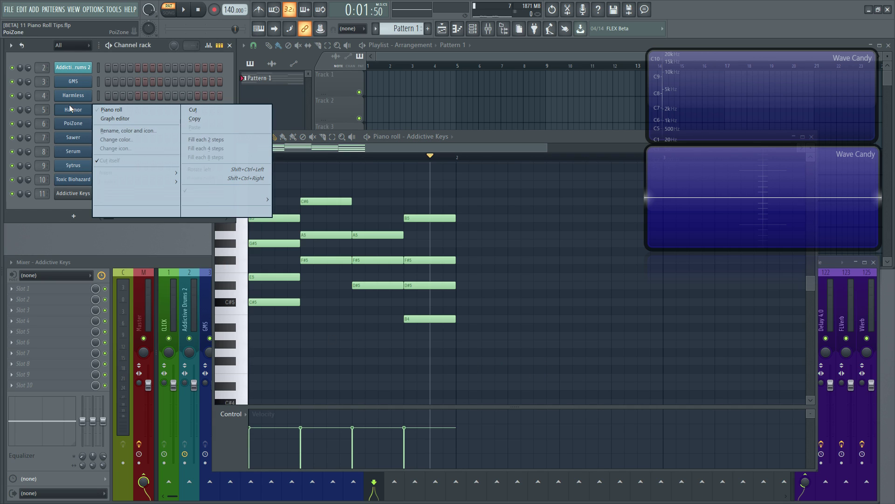
right_click(87, 111)
left_click(112, 109)
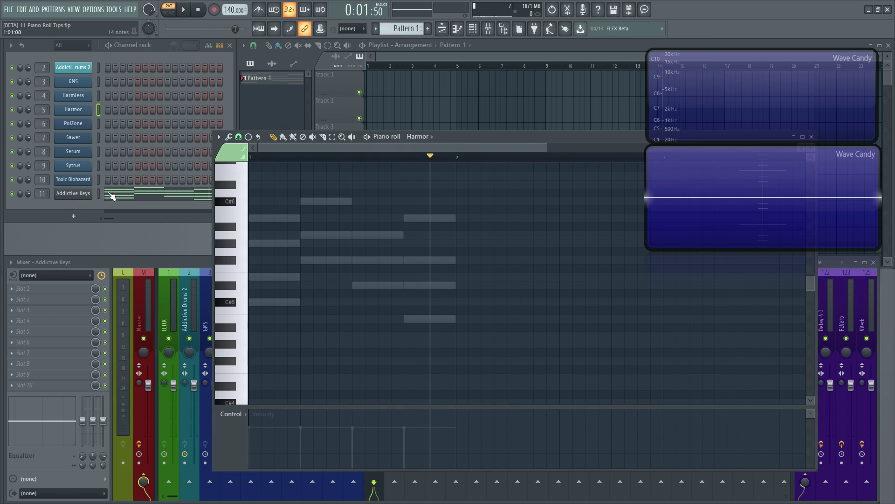
left_click(123, 195)
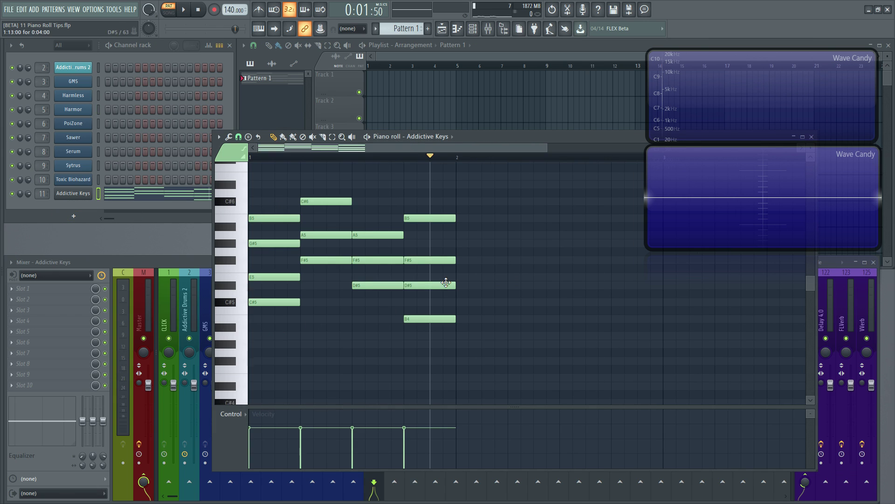
double_click(548, 140)
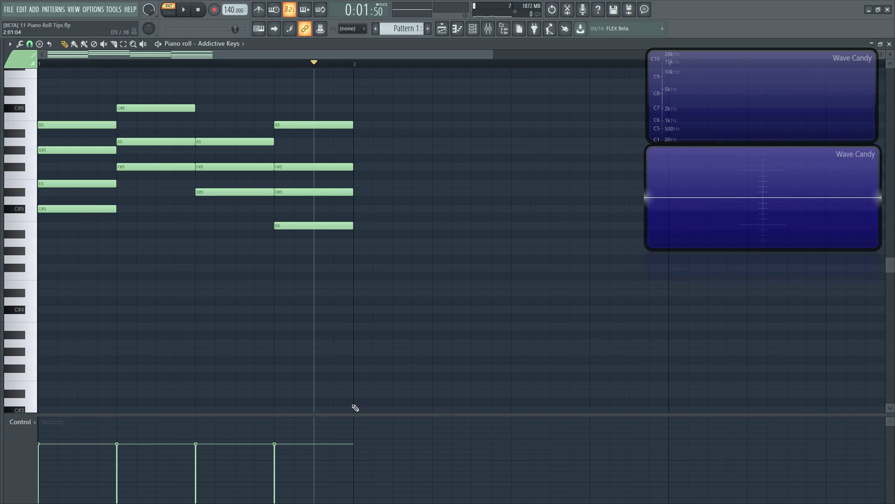
double_click(511, 43)
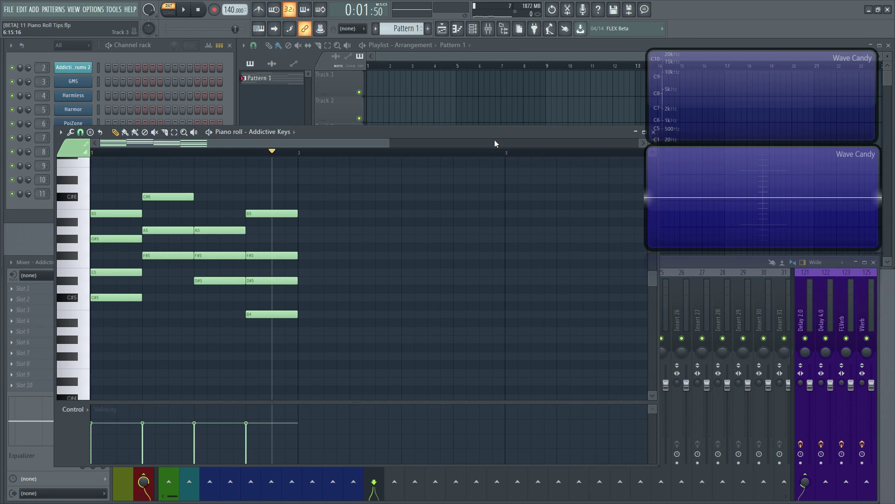
double_click(495, 138)
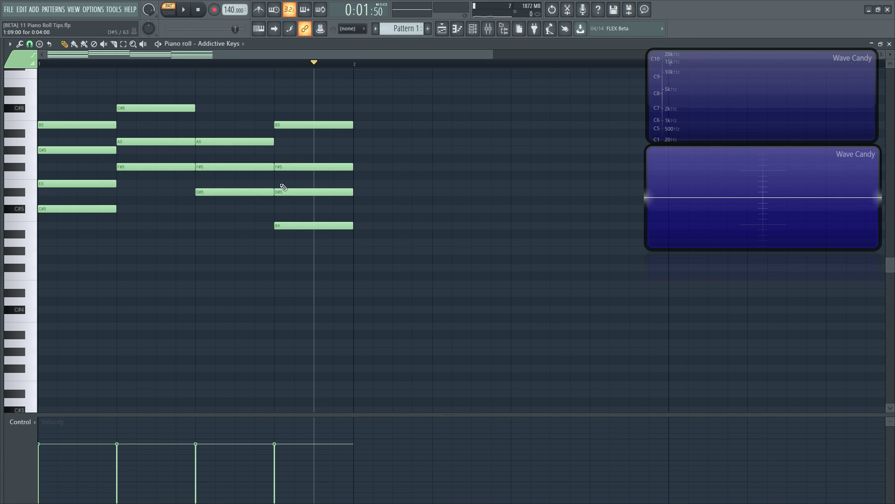
left_click(223, 43)
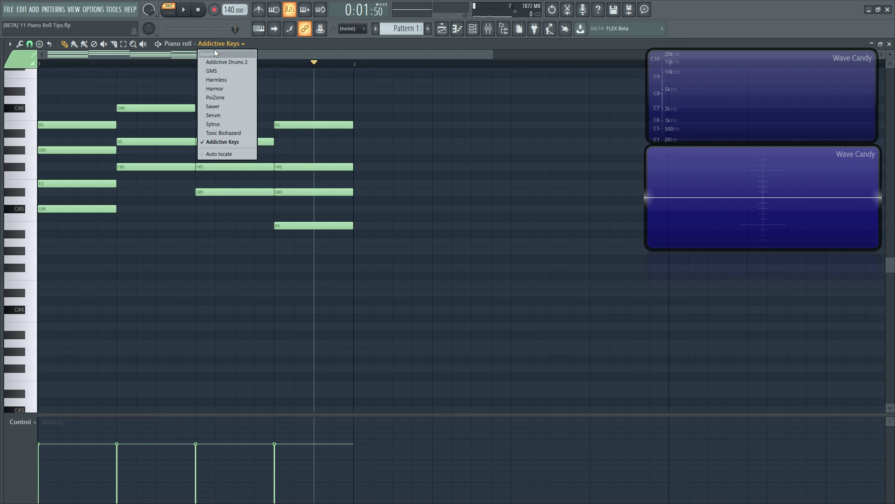
left_click(231, 88)
- Draw Harmor's G#4, C5, F#5, C6 chord at bar 1, then return to Addictive Keys
left_click(72, 252)
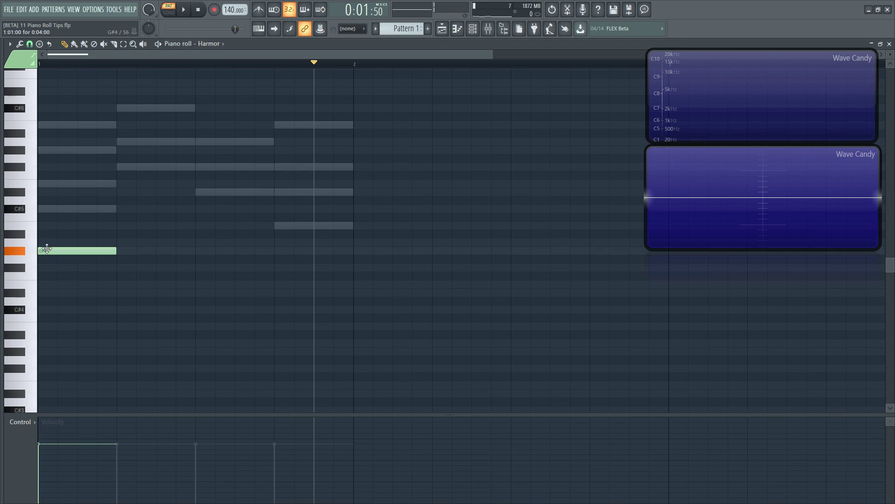
left_click(65, 216)
left_click(65, 166)
left_click(66, 116)
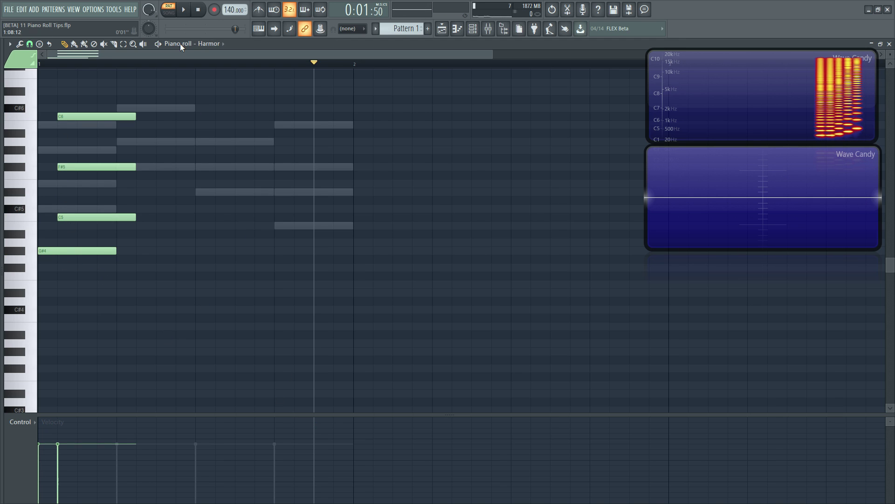
left_click(209, 43)
left_click(236, 145)
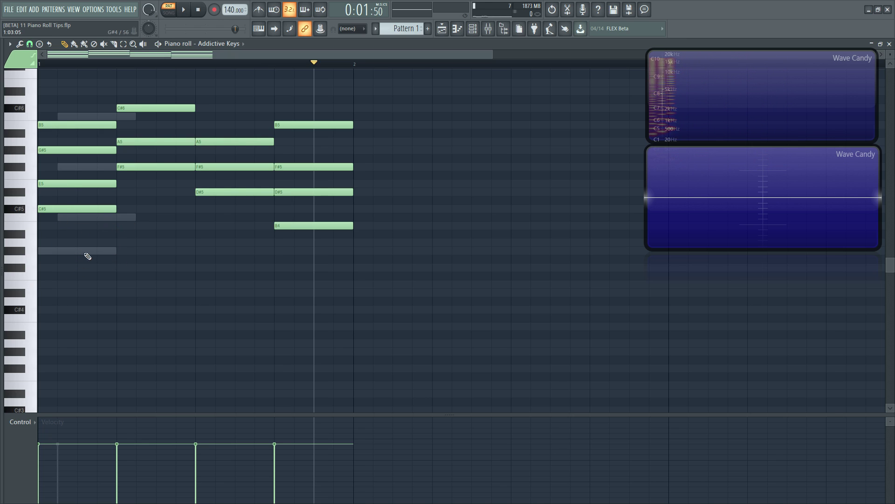
- Restore the piano roll to a floating window and toggle Ghost channels off and on
double_click(259, 45)
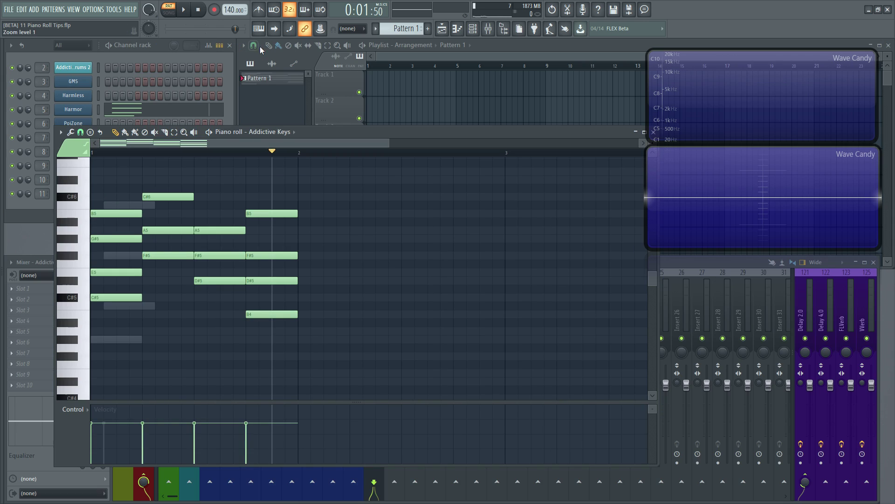
left_click(61, 133)
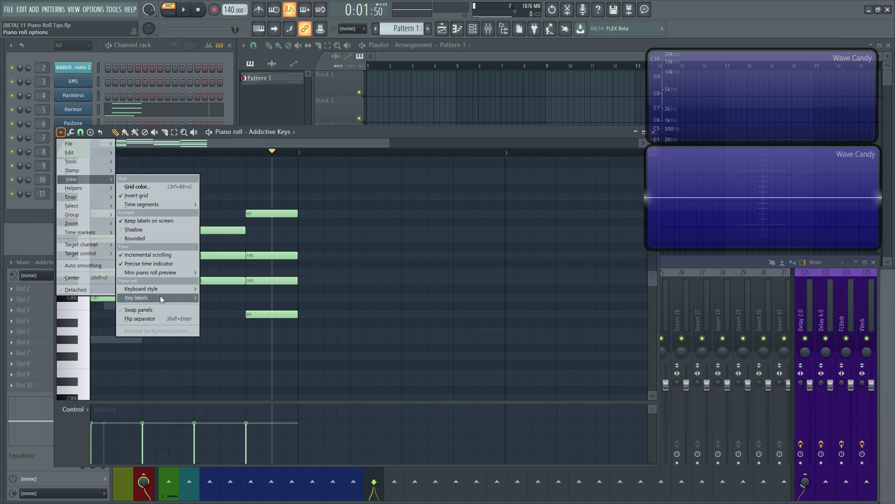
mouse_move(74, 189)
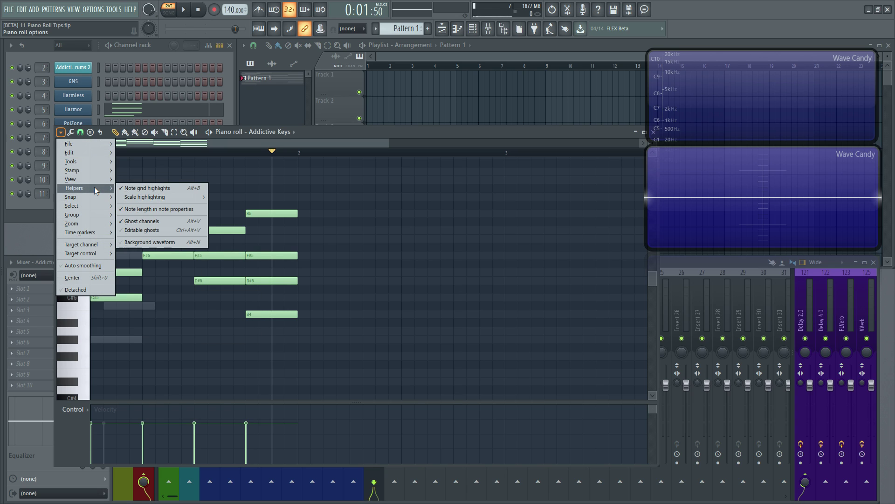
left_click(147, 221)
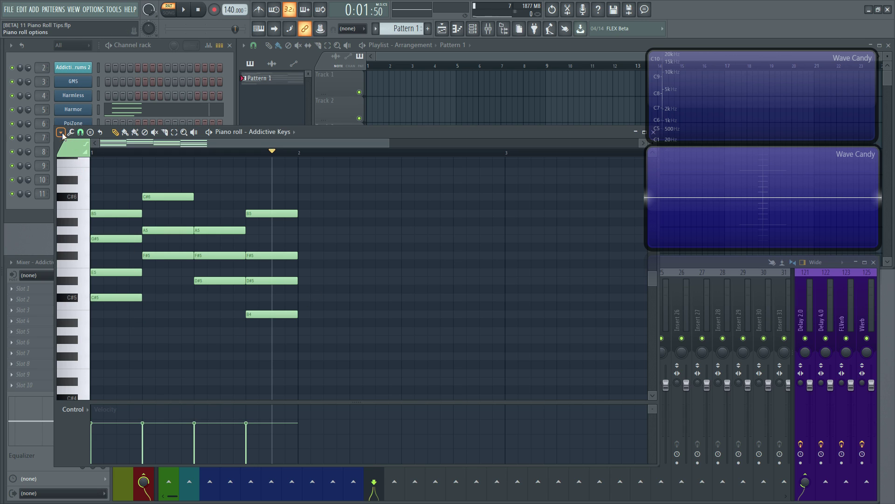
left_click(61, 132)
left_click(155, 221)
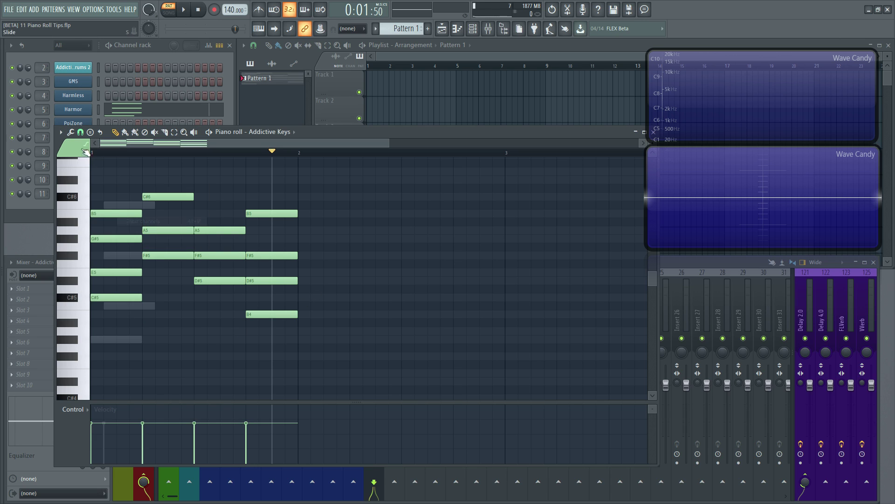
- Enable Editable ghosts, inspect Harmor's ghost G#4 note, then toggle Editable ghosts again
left_click(62, 133)
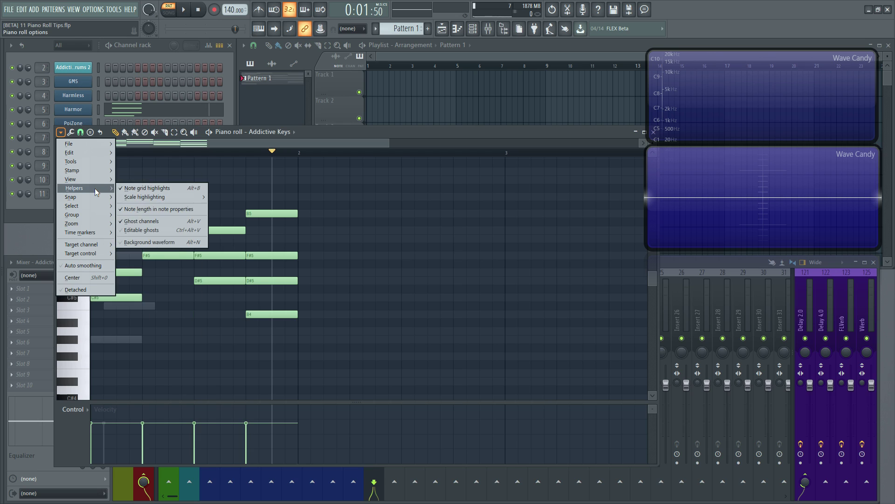
left_click(149, 231)
double_click(127, 339)
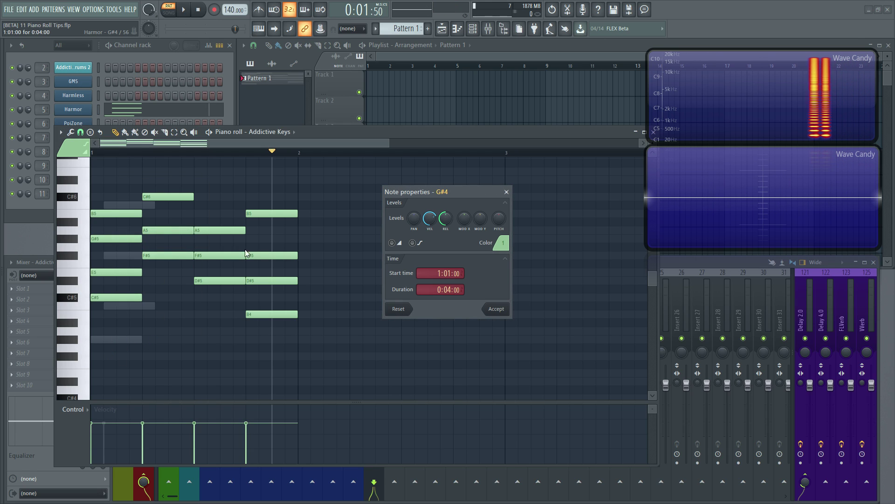
left_click(507, 191)
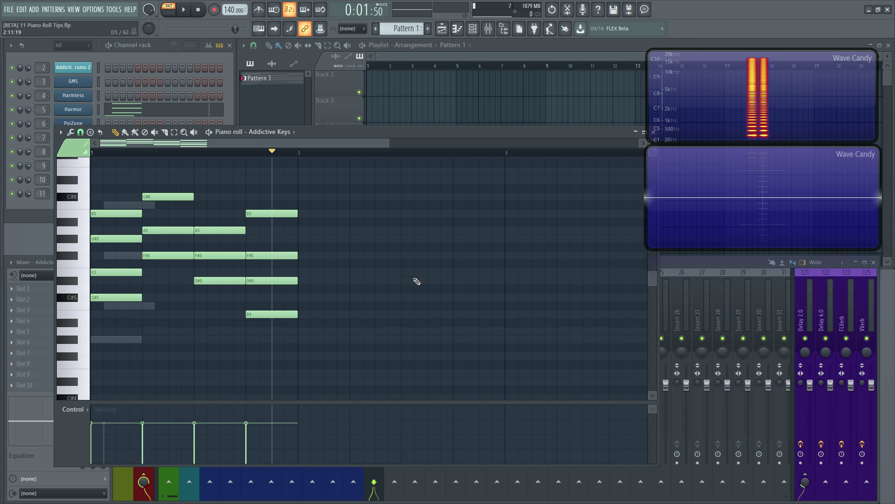
left_click(61, 132)
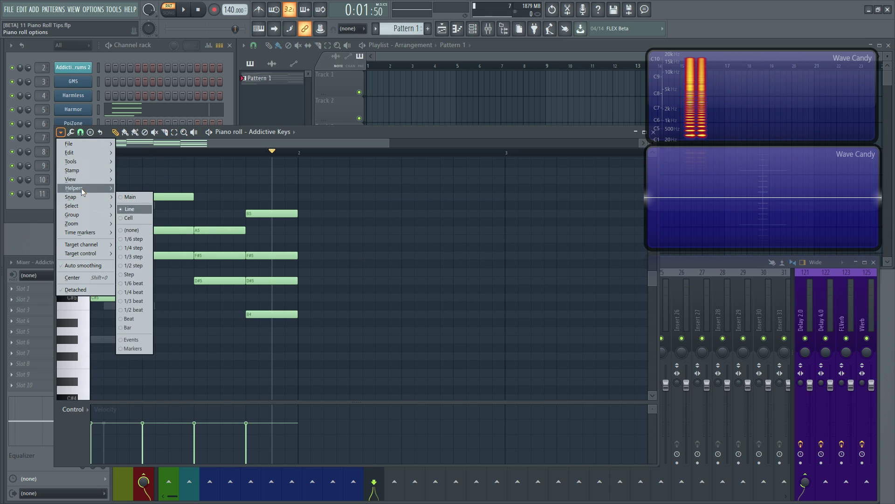
left_click(135, 230)
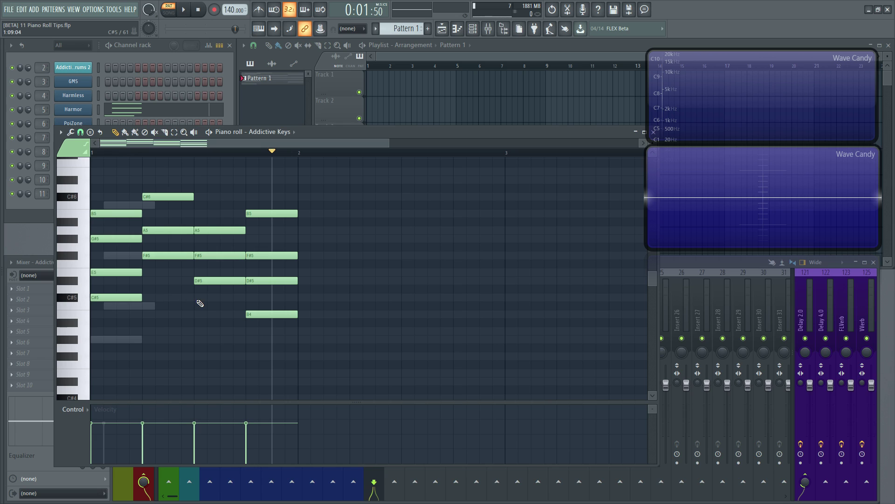
- Clear out the existing Addictive Keys and Harmor notes, returning to Addictive Keys
key("ctrl+a")
key("ctrl+x")
left_click(272, 132)
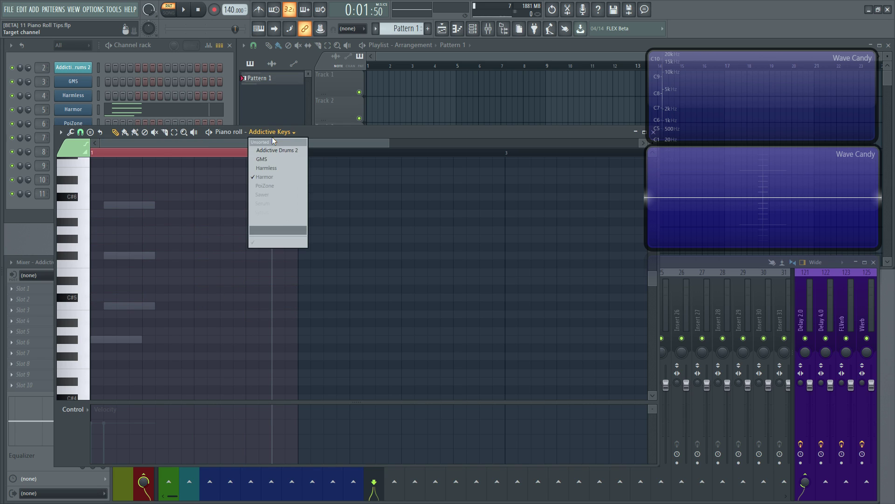
left_click(272, 176)
key("ctrl+v")
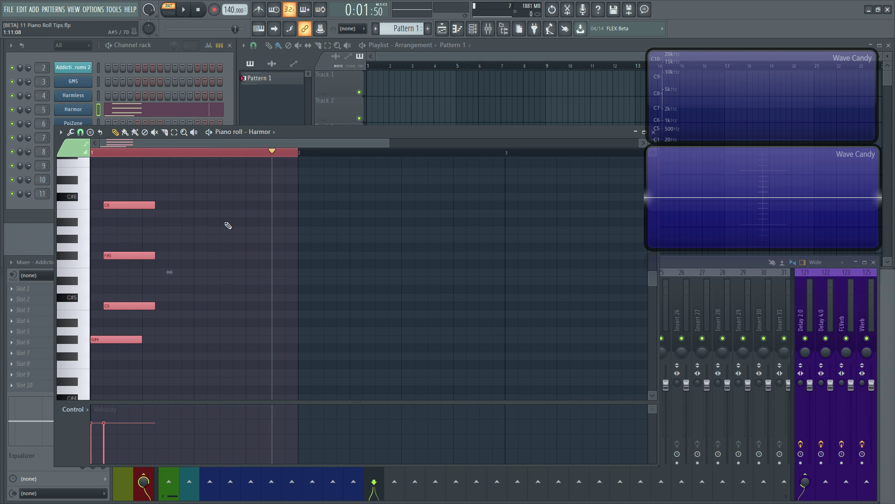
key("ctrl+x")
left_click(273, 132)
left_click(276, 233)
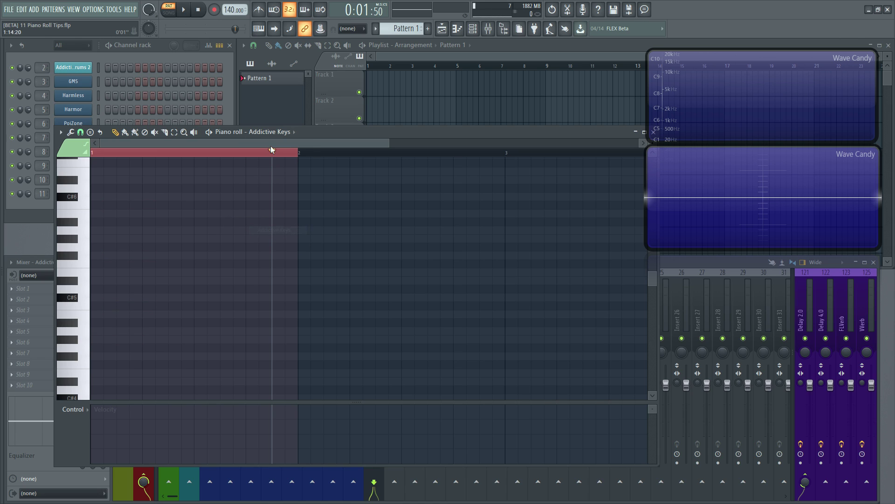
left_click(273, 149)
- Paint a row of sustained C#4 bass notes across bar 1
scroll(168, 308, "down", 3)
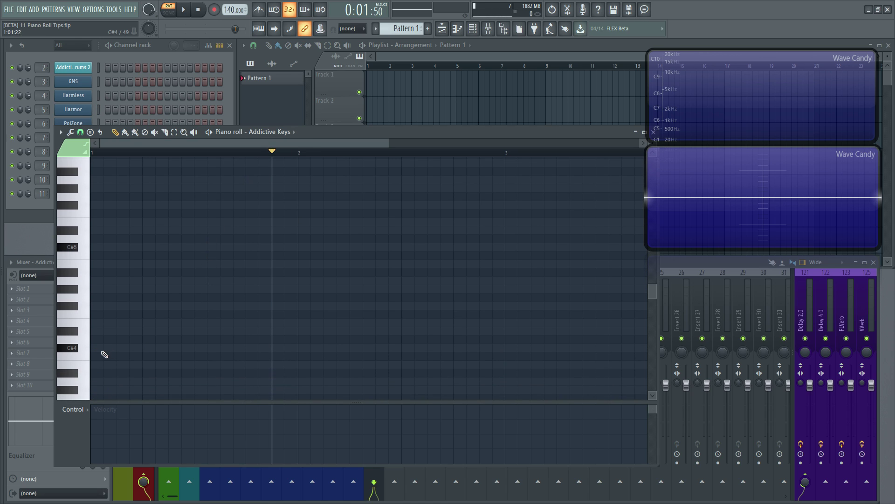
left_click_drag(104, 354, 250, 352)
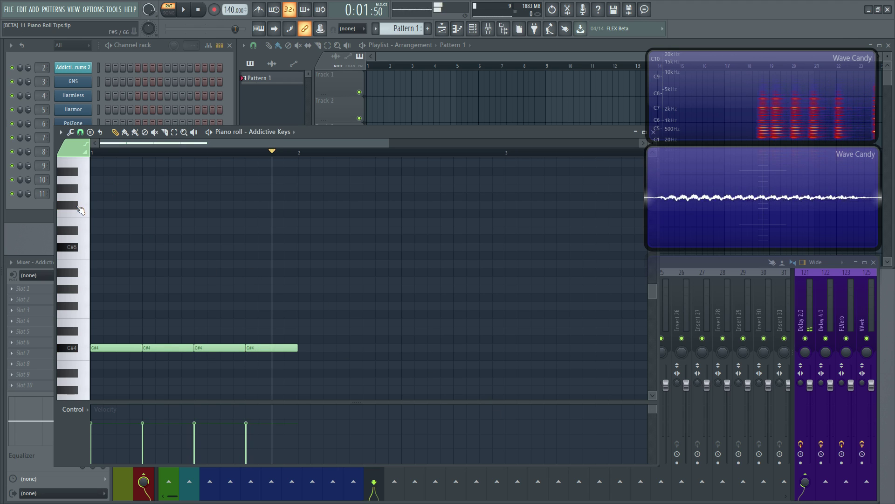
scroll(81, 210, "up", 3)
- Start the lead melody: A5, G#5, B5, F#5, B5, D#6 and E6
left_click(99, 231)
left_click_drag(142, 230, 103, 231)
left_click(107, 238)
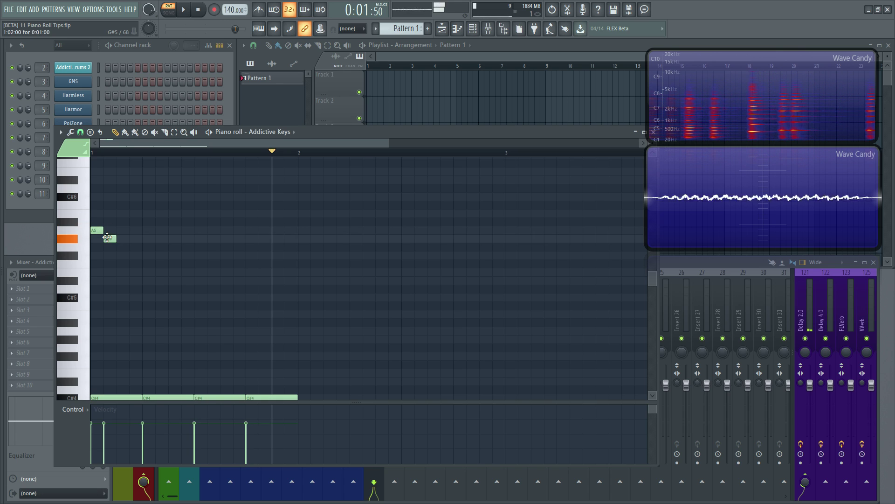
left_click(122, 213)
left_click(135, 255)
left_click(145, 213)
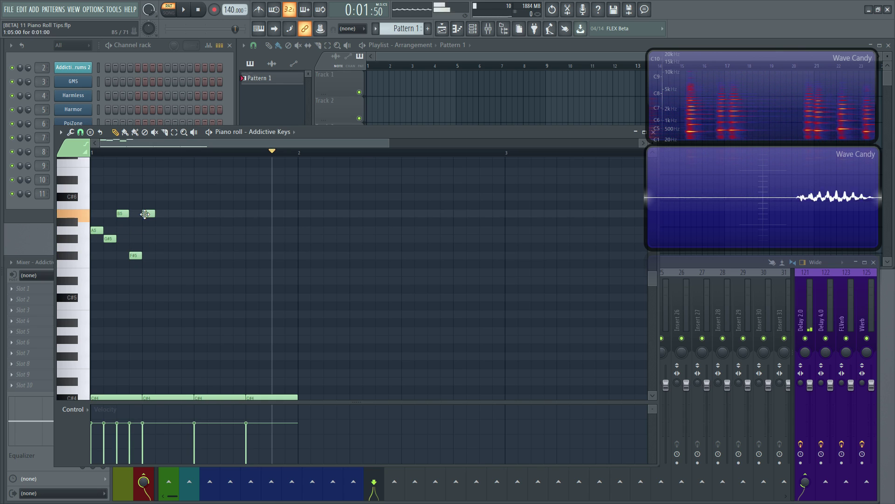
left_click(161, 180)
left_click(172, 163)
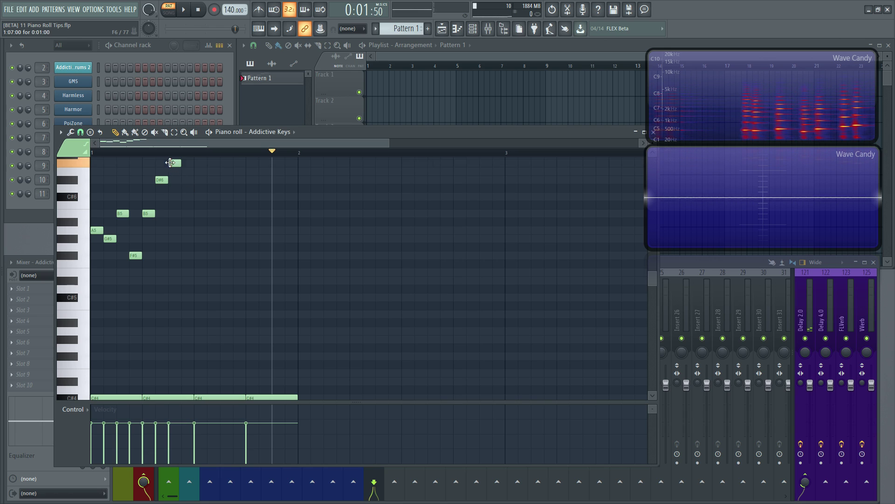
left_click_drag(171, 162, 170, 171)
- Finish the melody with C#6, B5, A5, B5, C#6, A5, B5 and closing notes
left_click(186, 197)
left_click(199, 213)
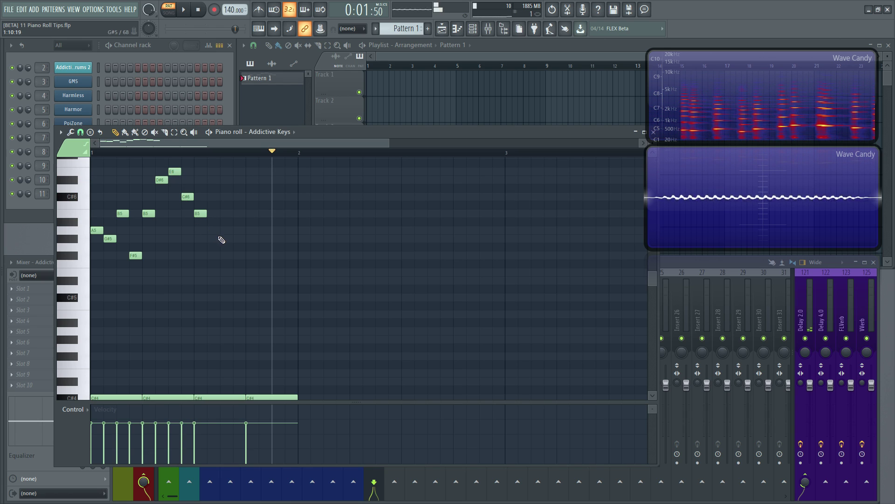
left_click(213, 230)
left_click(226, 213)
left_click(238, 197)
left_click(252, 230)
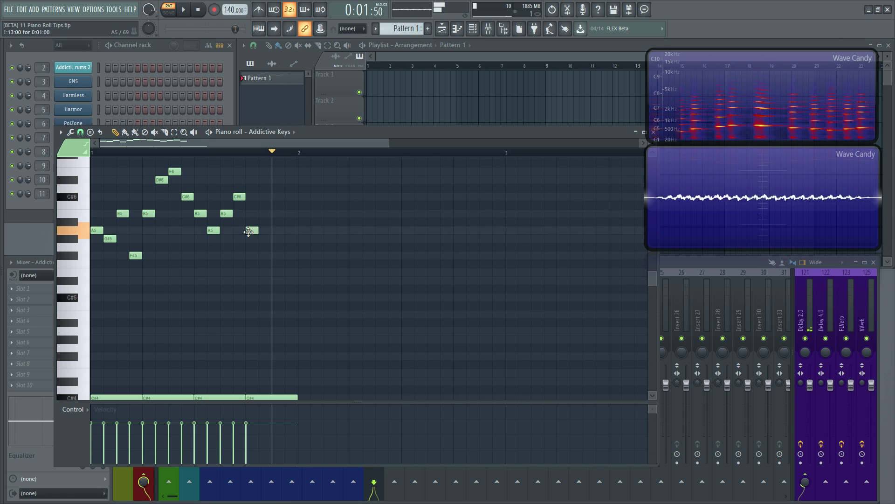
left_click(264, 213)
left_click(291, 196)
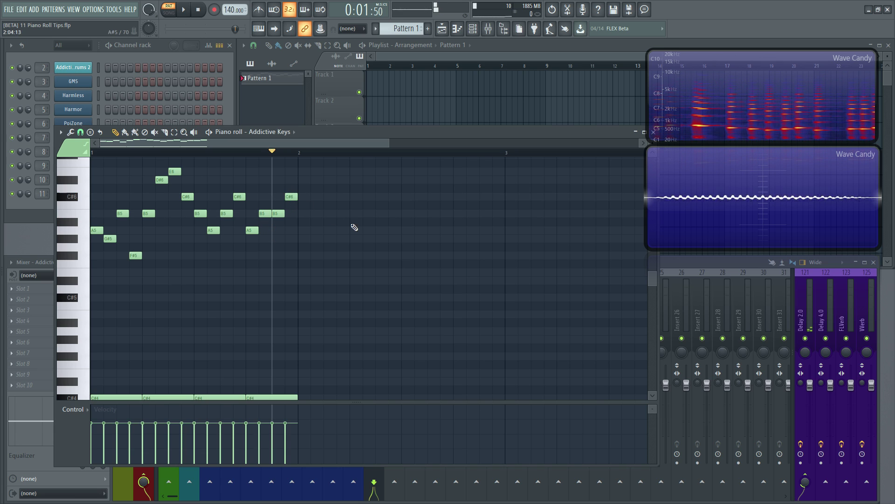
- Play the pattern to hear the melody over the bass, then stop
key("space")
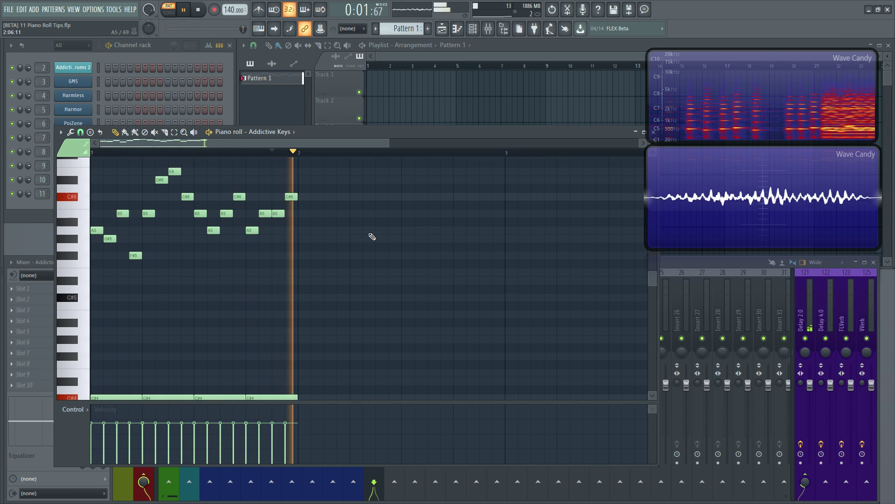
scroll(372, 236, "down", 2)
scroll(371, 236, "up", 2)
scroll(372, 236, "down", 2)
key("space")
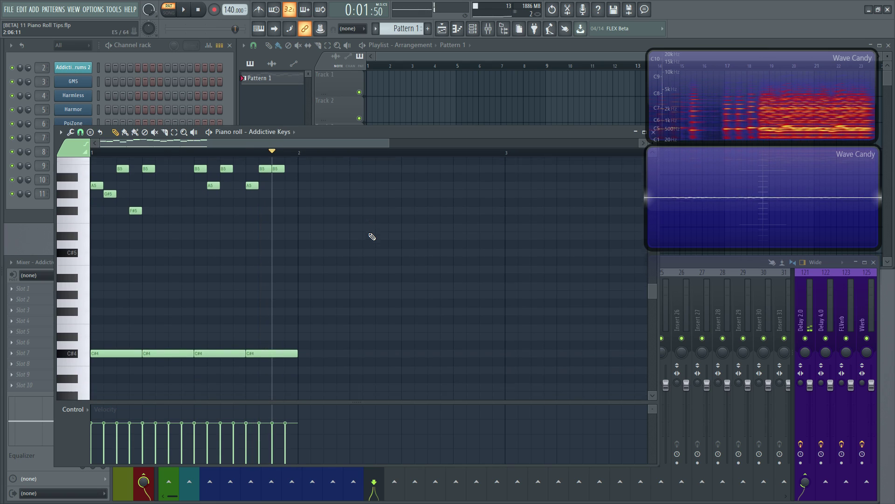
scroll(212, 182, "up", 1)
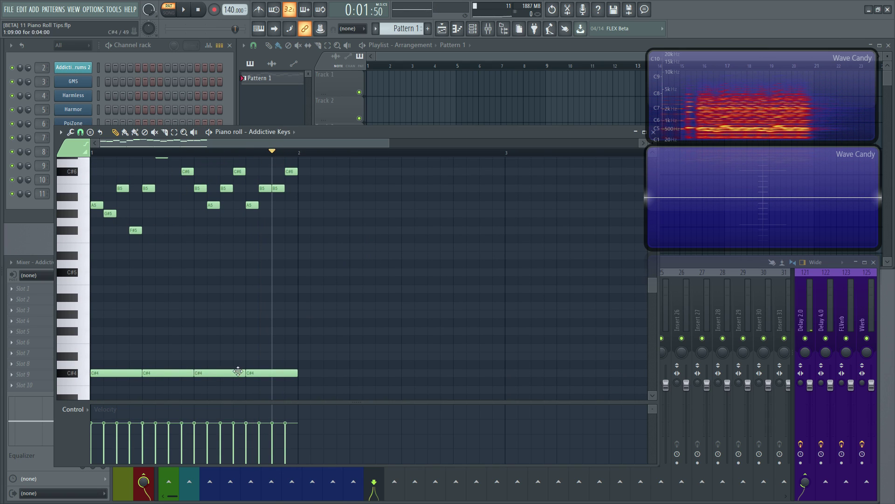
scroll(178, 376, "up", 1)
scroll(250, 356, "down", 1)
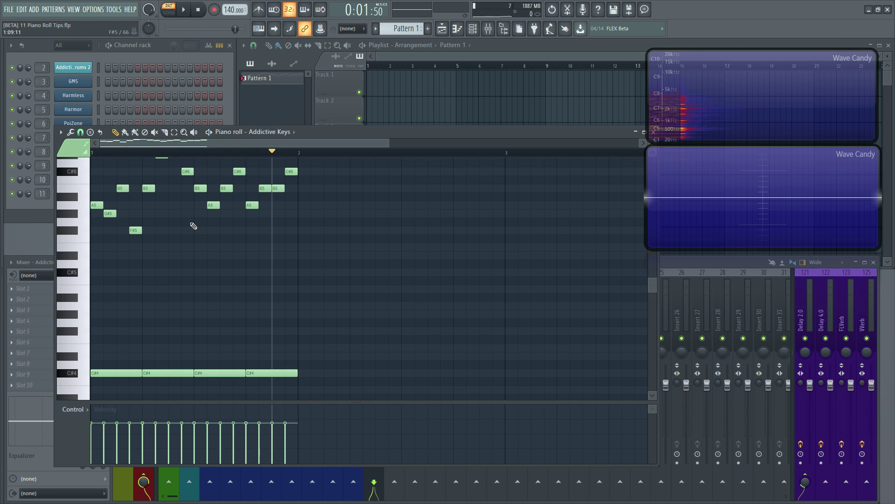
- Choose note colour group 5 and delete the four C#4 bass notes
left_click(70, 145)
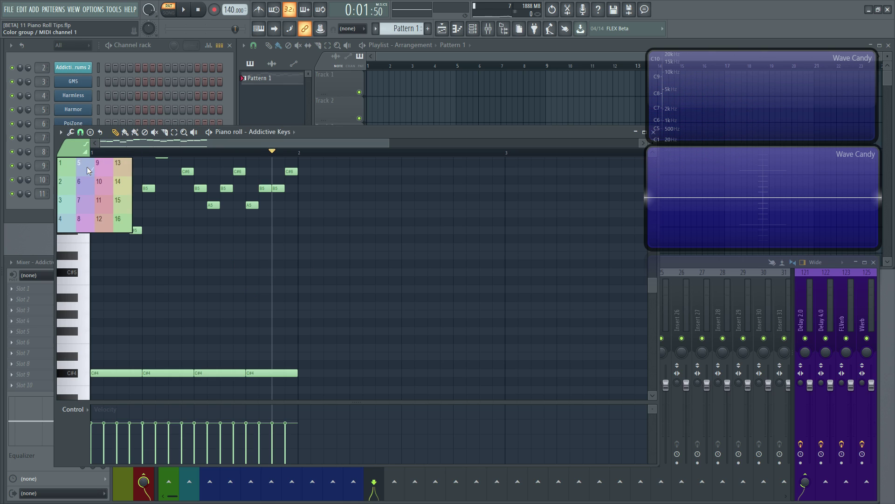
left_click(66, 186)
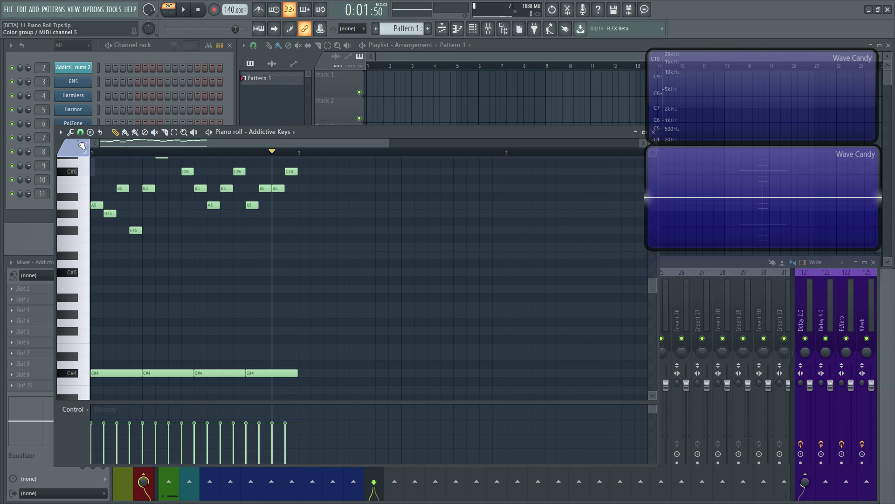
left_click(114, 373)
right_click(117, 373)
right_click(182, 373)
right_click(219, 373)
right_click(272, 372)
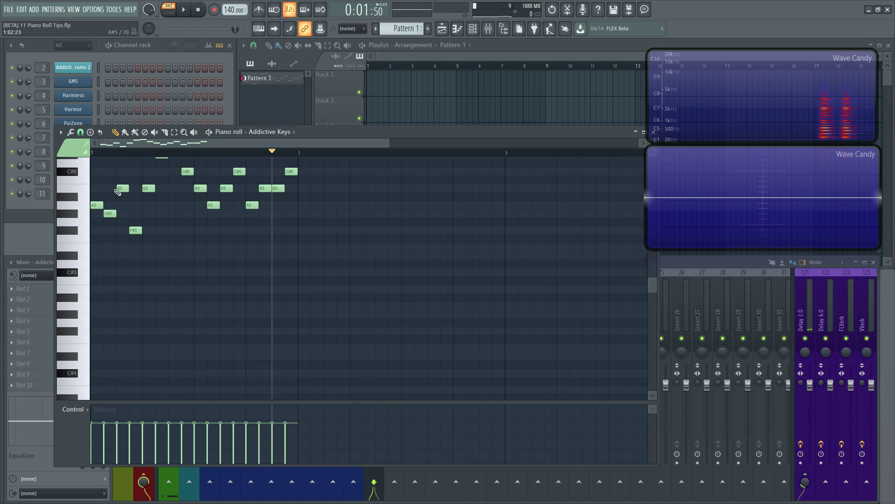
- Redraw the four C#4 bass notes in the lavender colour group 5
left_click(70, 146)
left_click(66, 186)
left_click(99, 373)
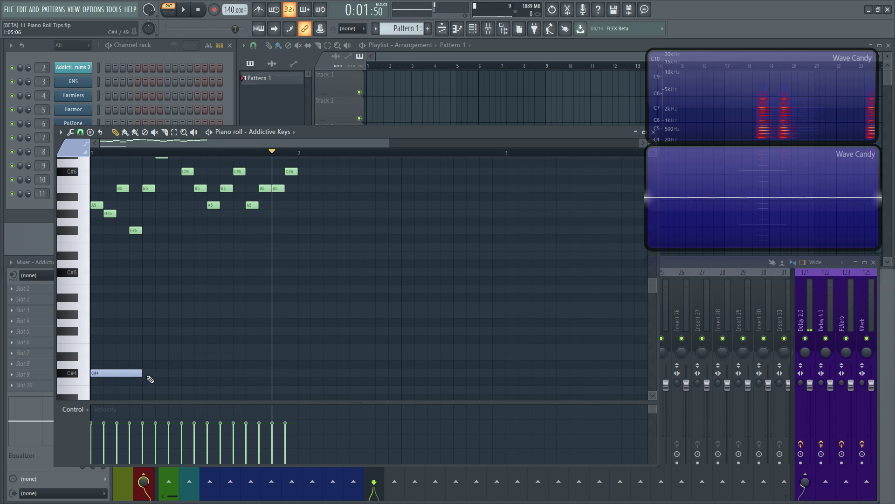
left_click(154, 373)
left_click(220, 373)
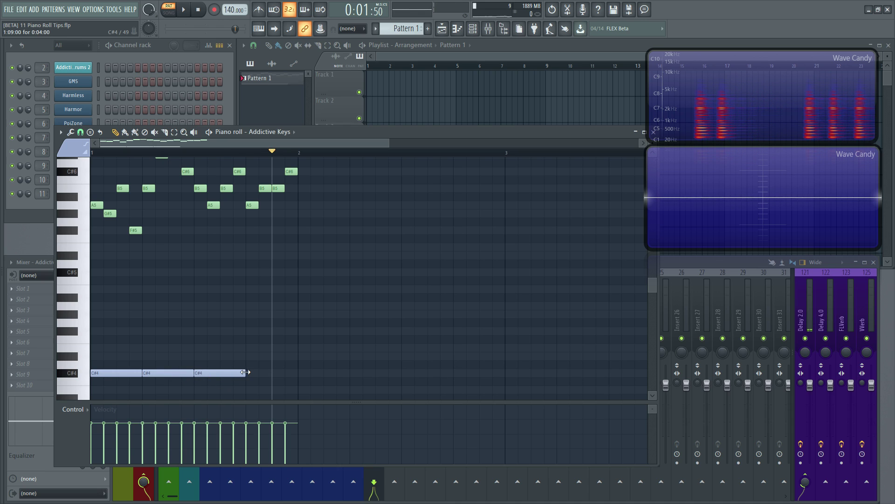
left_click(272, 373)
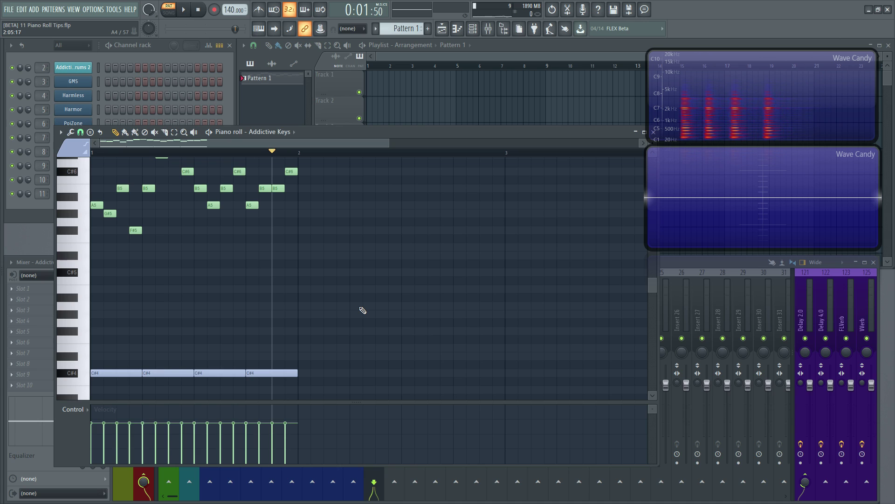
scroll(373, 260, "up", 1)
scroll(375, 261, "down", 2)
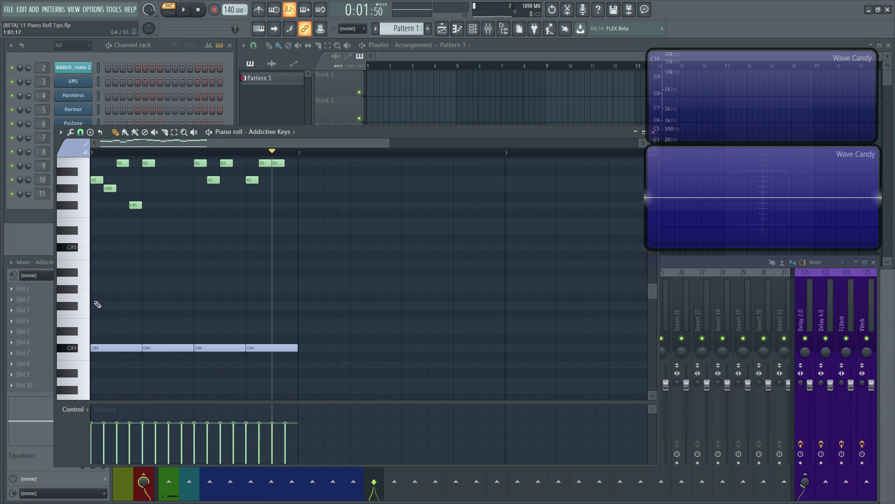
scroll(219, 308, "up", 1)
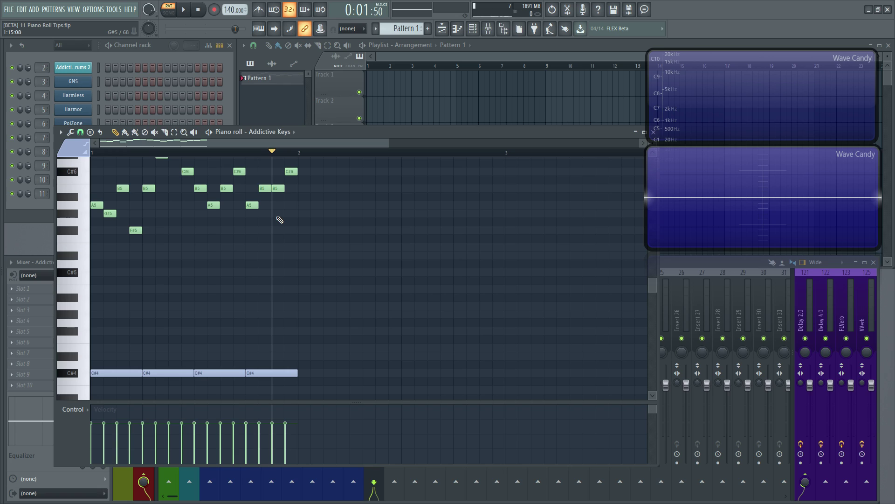
- Switch the note colour back to green group 1
left_click(71, 146)
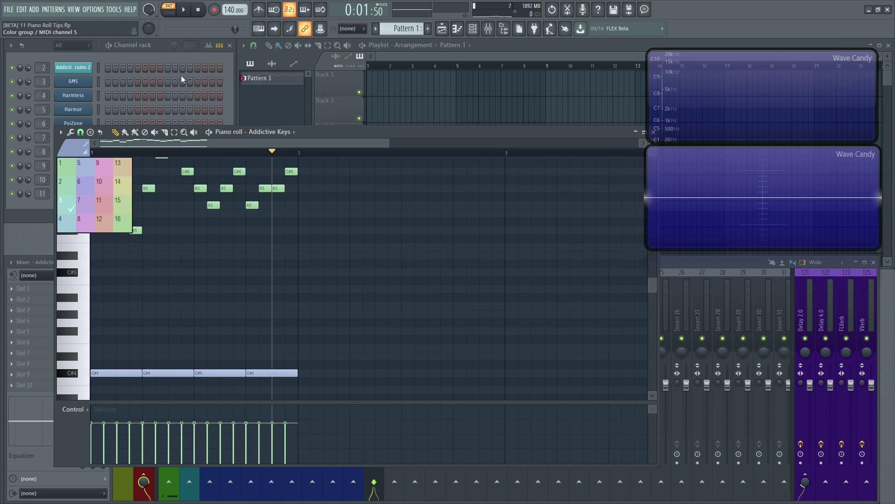
left_click(69, 163)
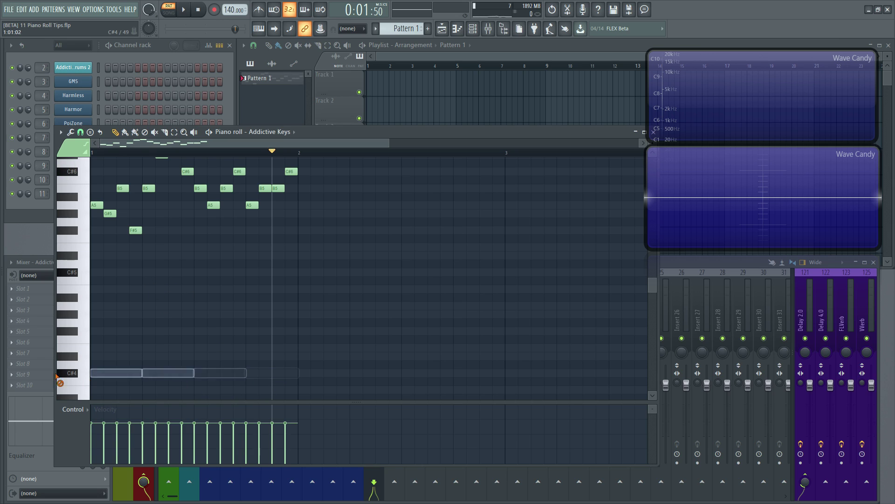
scroll(440, 295, "up", 3)
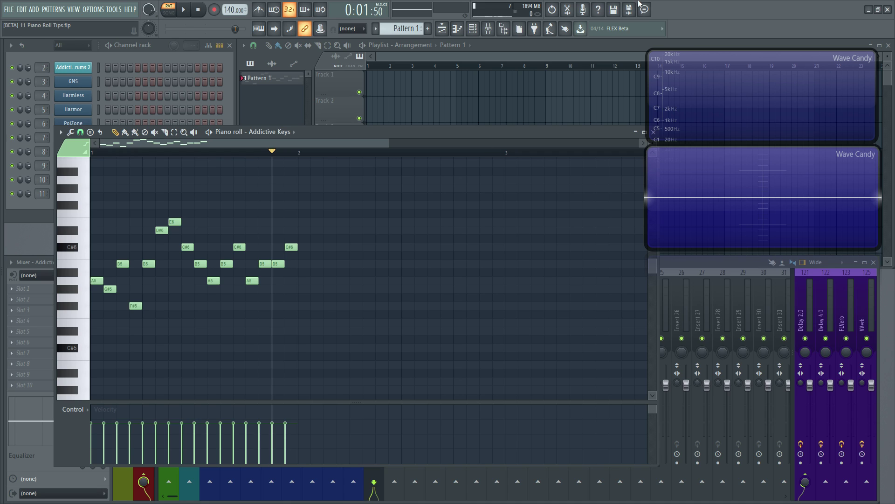
- Nudge the piano roll window left and close it
left_click_drag(603, 131, 553, 140)
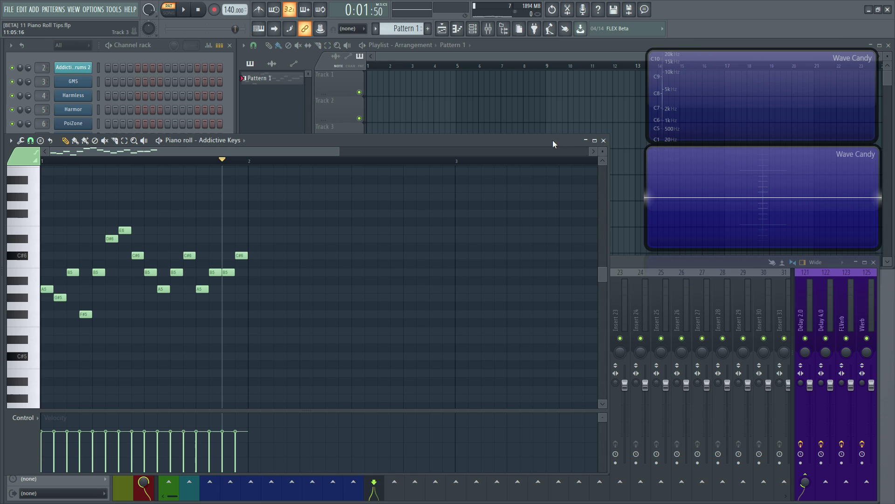
left_click(604, 141)
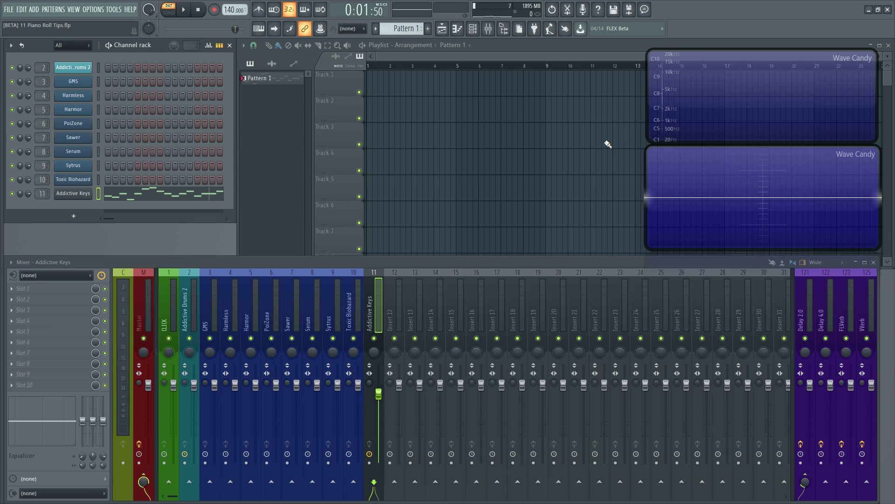